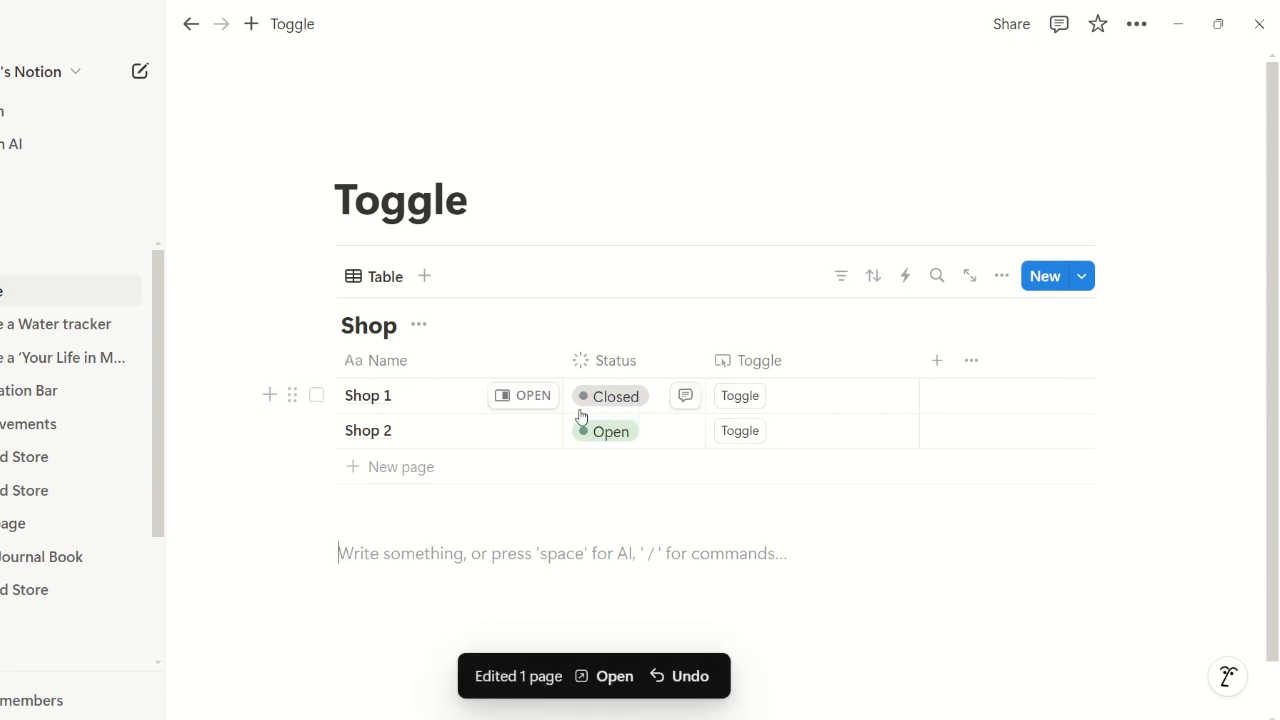
Toggle Shop 1's status once and examine the statusOptions and currentIndex variables defined in the Toggle button's automation.
{"action": "left_click", "coordinate": [735, 398]}
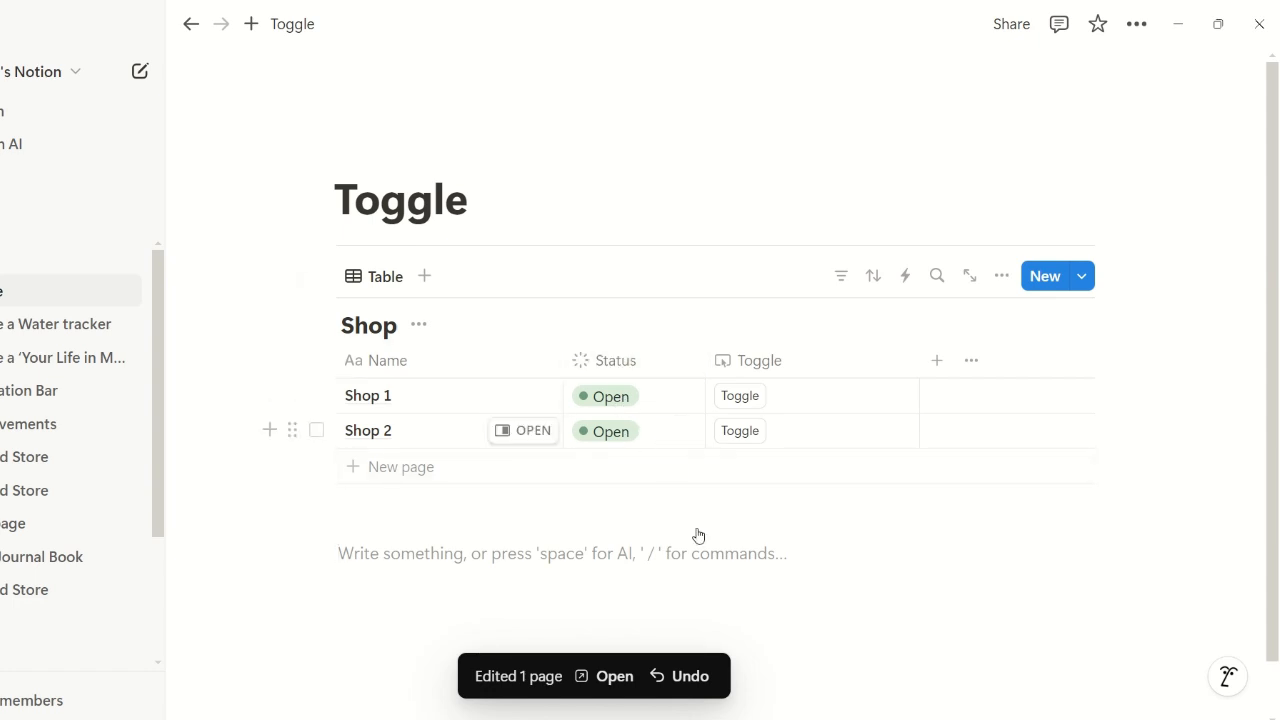
{"action": "left_click", "coordinate": [780, 366]}
{"action": "left_click", "coordinate": [806, 470]}
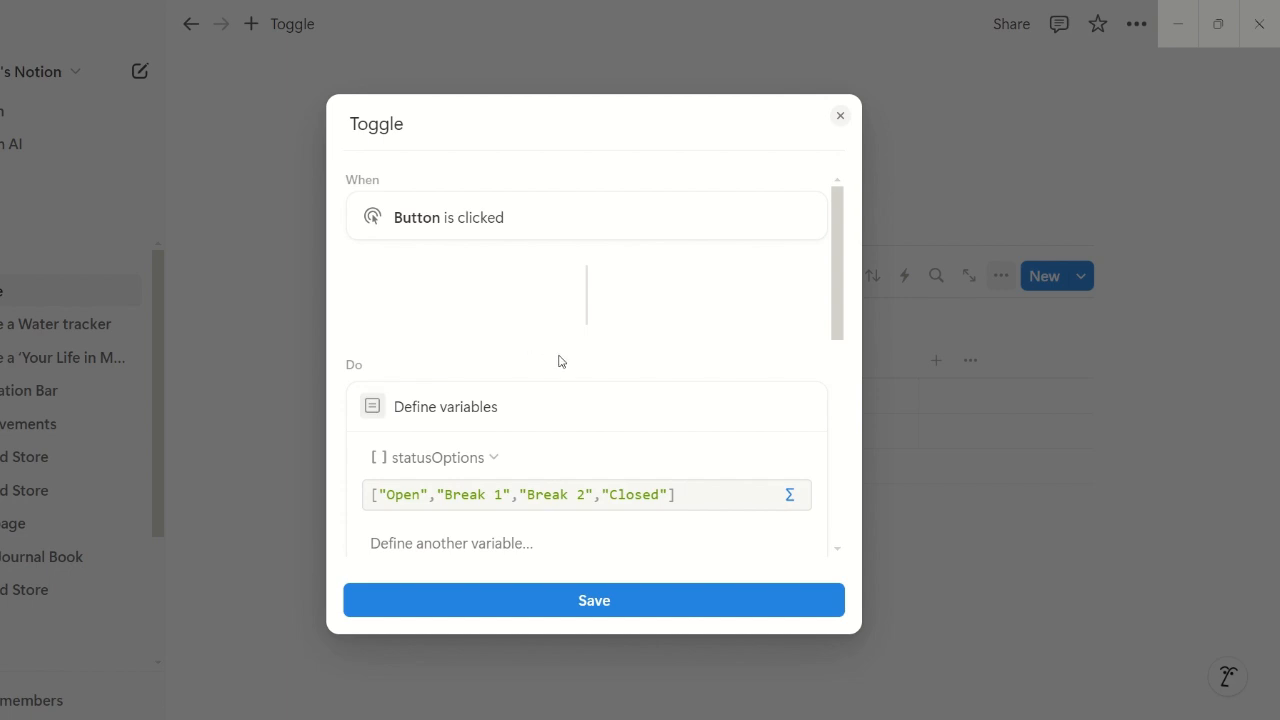
{"action": "scroll", "coordinate": [560, 360], "scroll_direction": "down", "scroll_amount": 1}
{"action": "scroll", "coordinate": [578, 377], "scroll_direction": "down", "scroll_amount": 1}
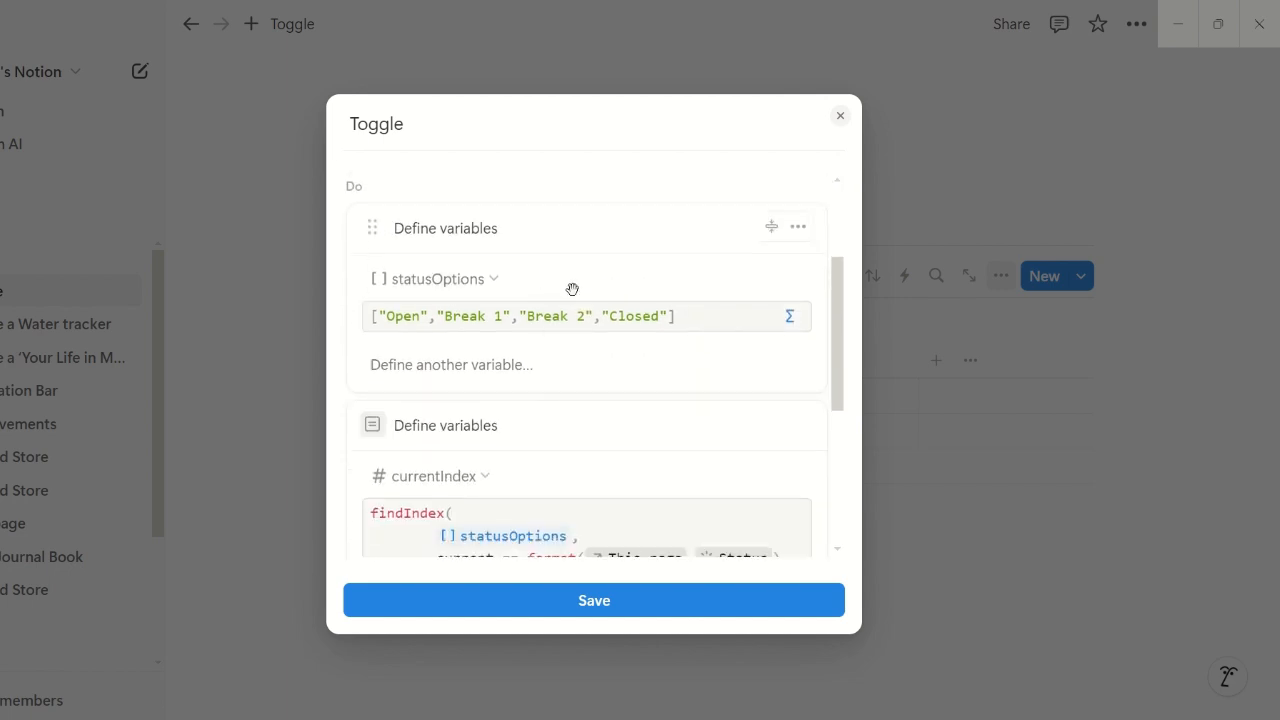
{"action": "scroll", "coordinate": [572, 289], "scroll_direction": "up", "scroll_amount": 2}
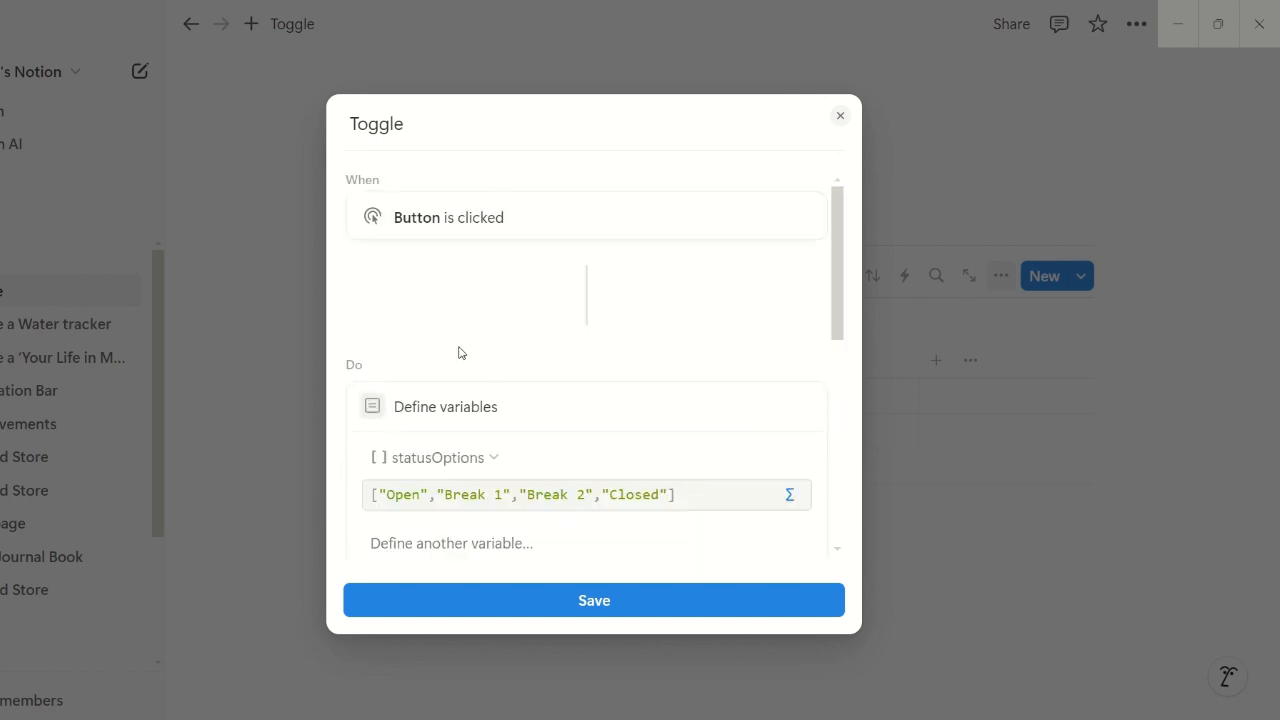
{"action": "scroll", "coordinate": [534, 354], "scroll_direction": "down", "scroll_amount": 1}
{"action": "scroll", "coordinate": [549, 369], "scroll_direction": "down", "scroll_amount": 1}
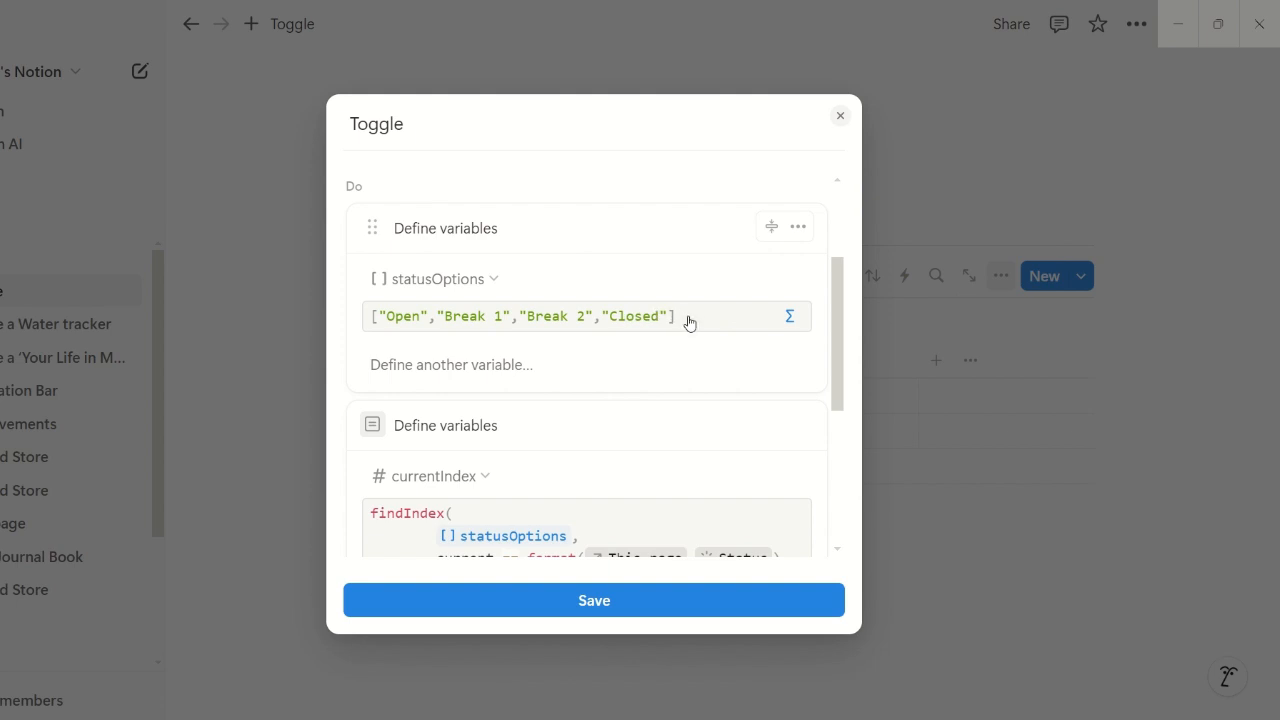
{"action": "scroll", "coordinate": [563, 360], "scroll_direction": "down", "scroll_amount": 1}
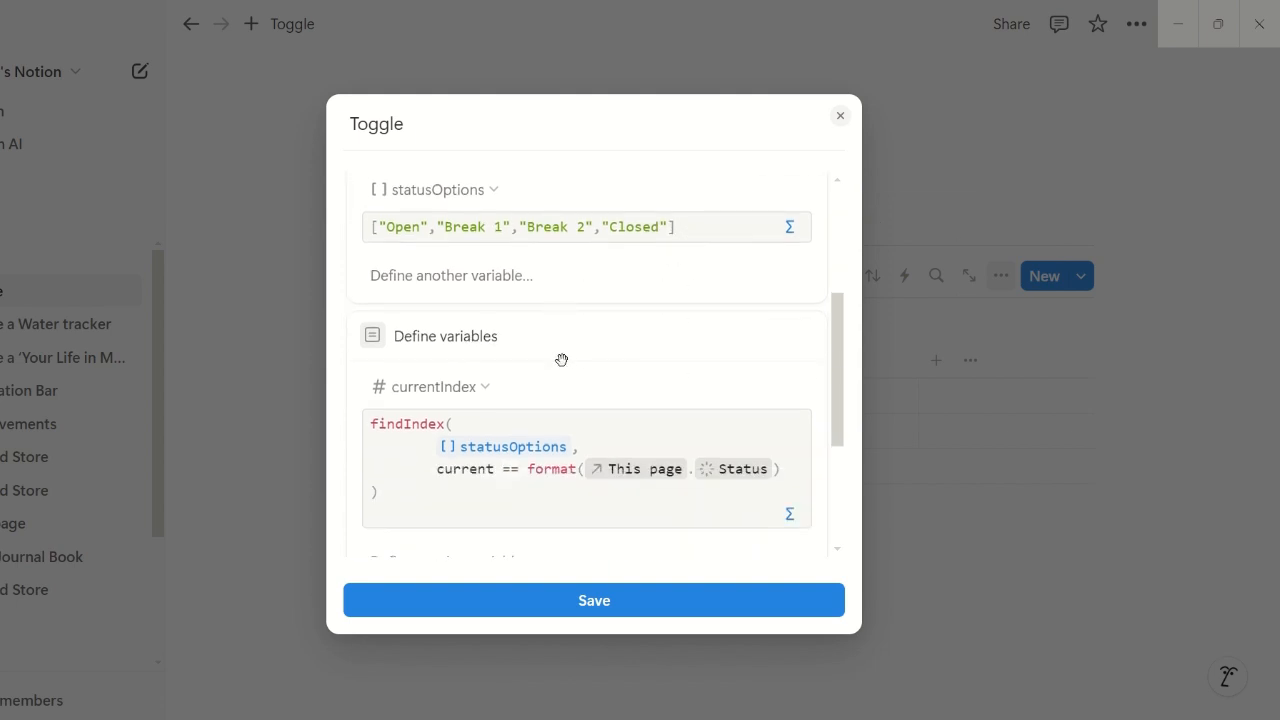
{"action": "scroll", "coordinate": [637, 346], "scroll_direction": "down", "scroll_amount": 1}
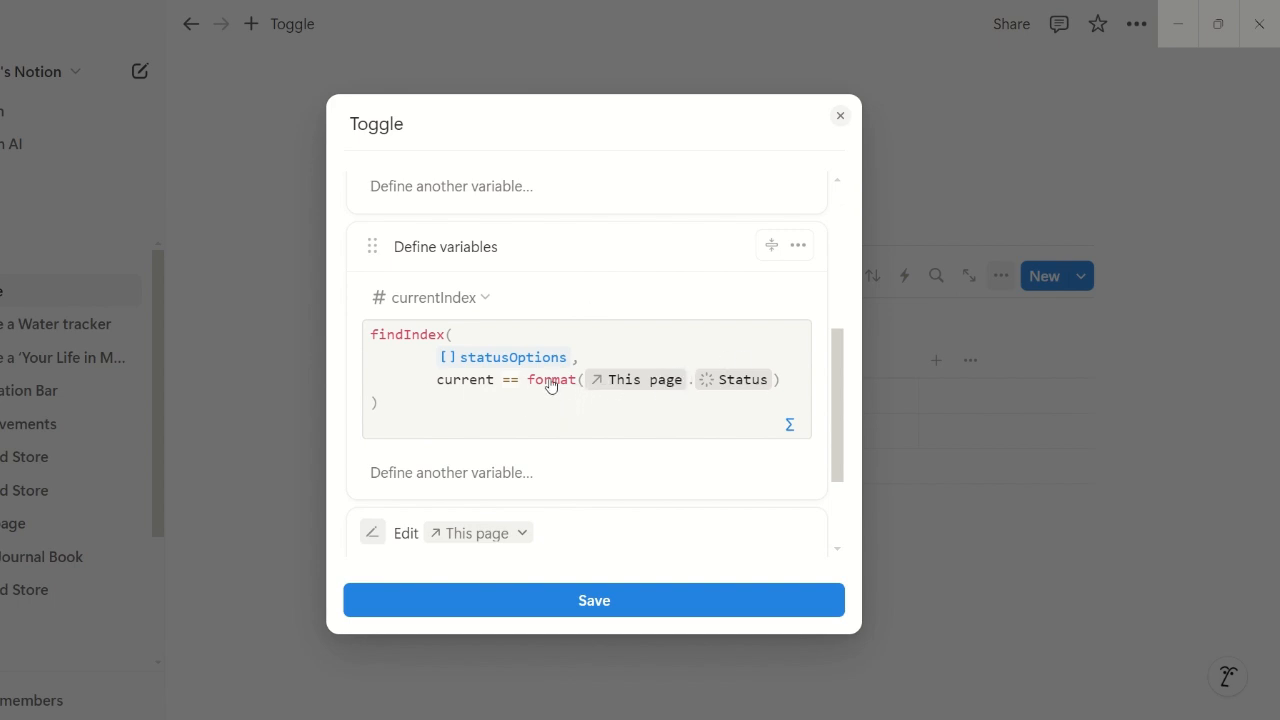
{"action": "scroll", "coordinate": [546, 366], "scroll_direction": "up", "scroll_amount": 2}
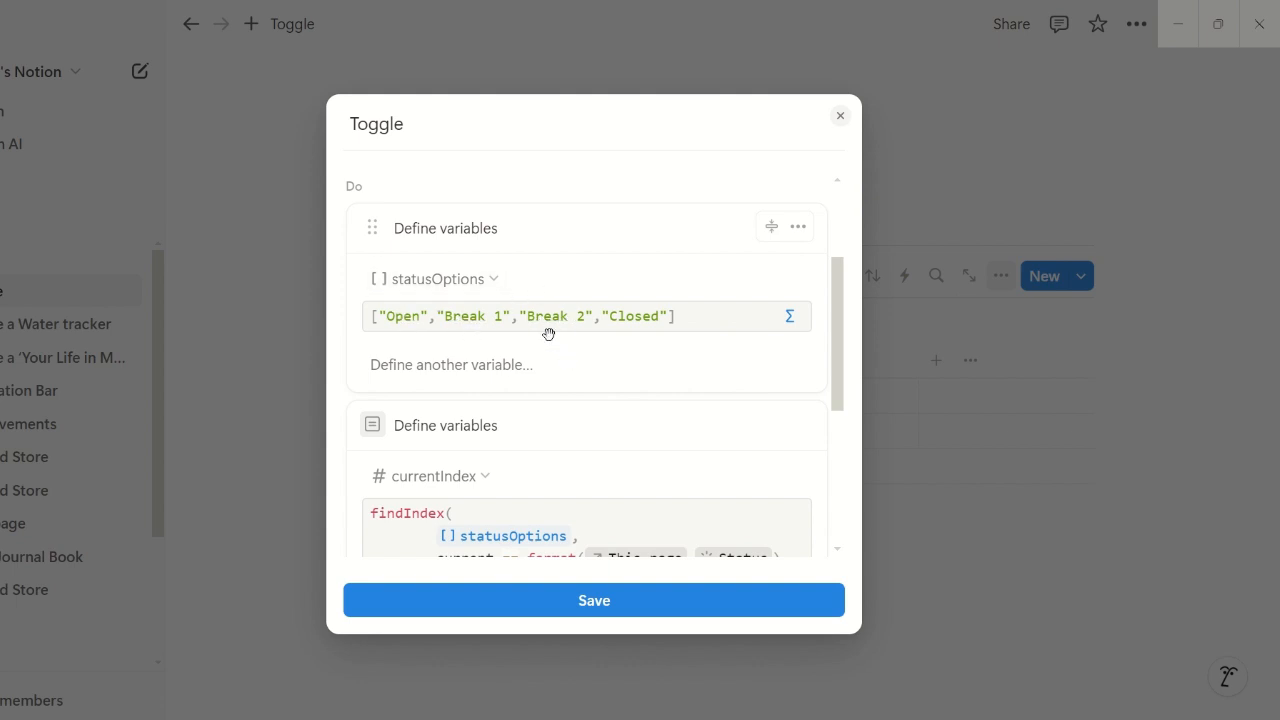
{"action": "scroll", "coordinate": [507, 503], "scroll_direction": "down", "scroll_amount": 2}
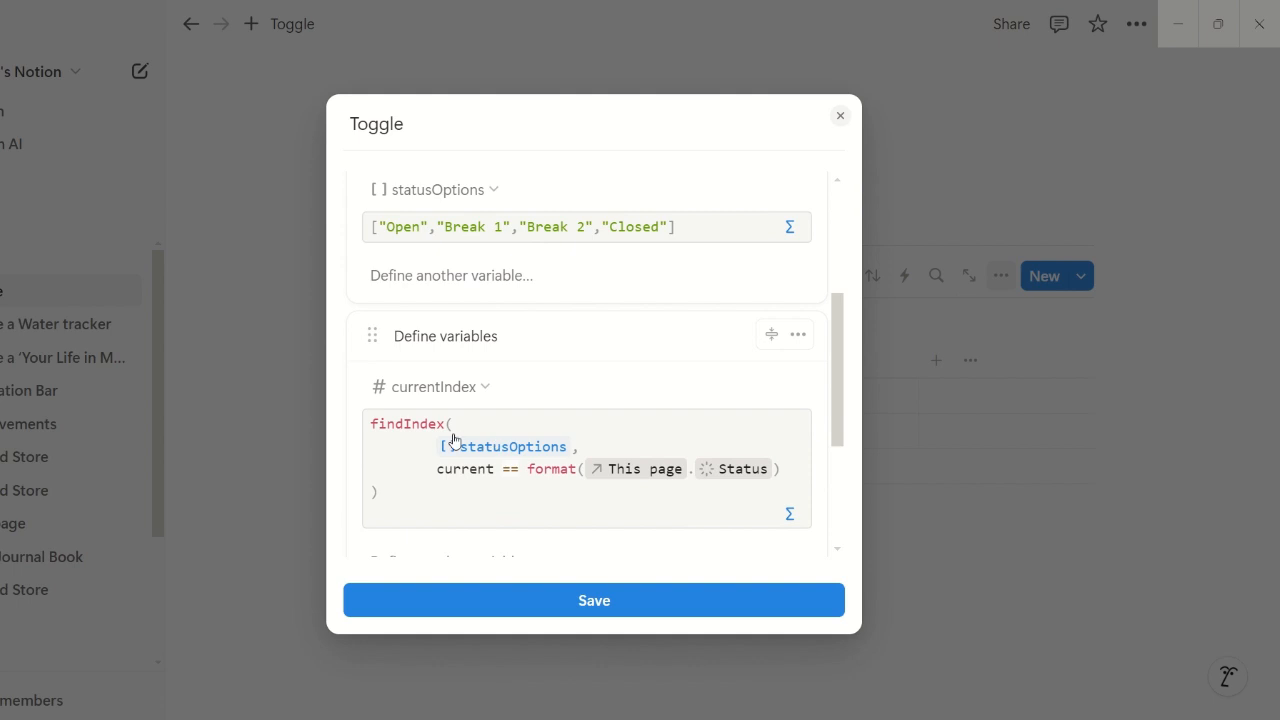
{"action": "scroll", "coordinate": [509, 423], "scroll_direction": "up", "scroll_amount": 2}
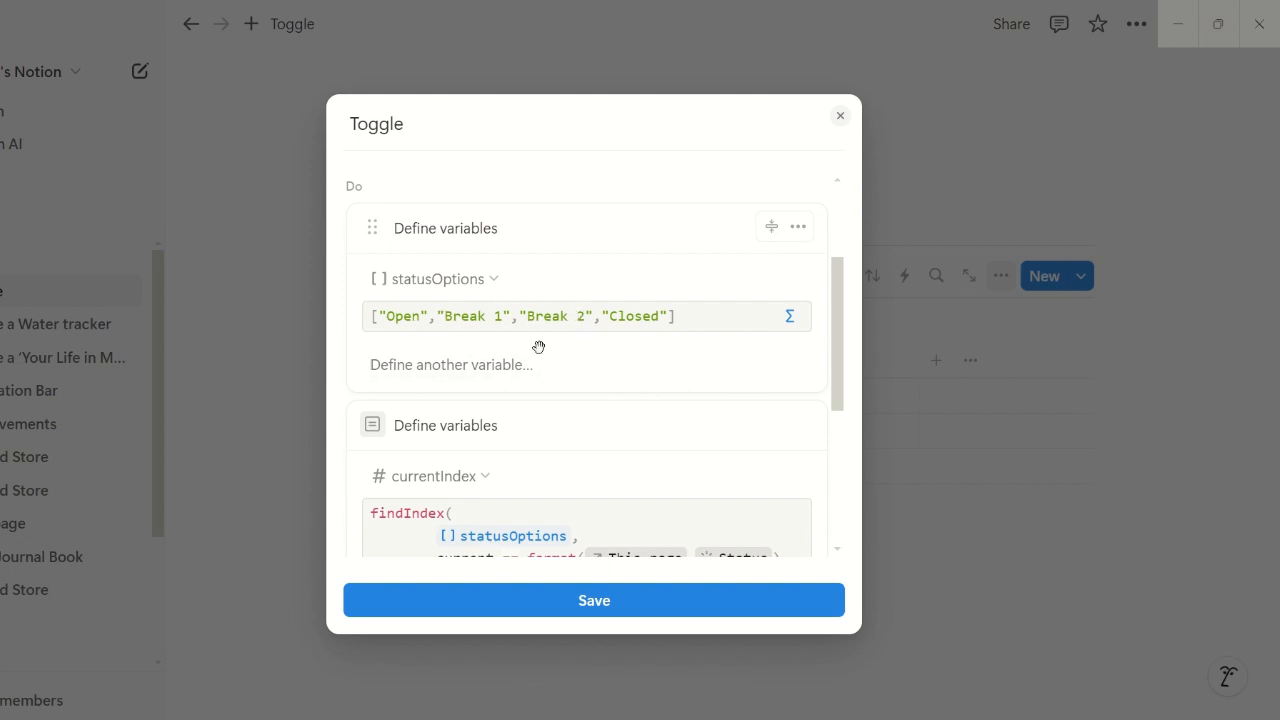
{"action": "scroll", "coordinate": [550, 375], "scroll_direction": "down", "scroll_amount": 2}
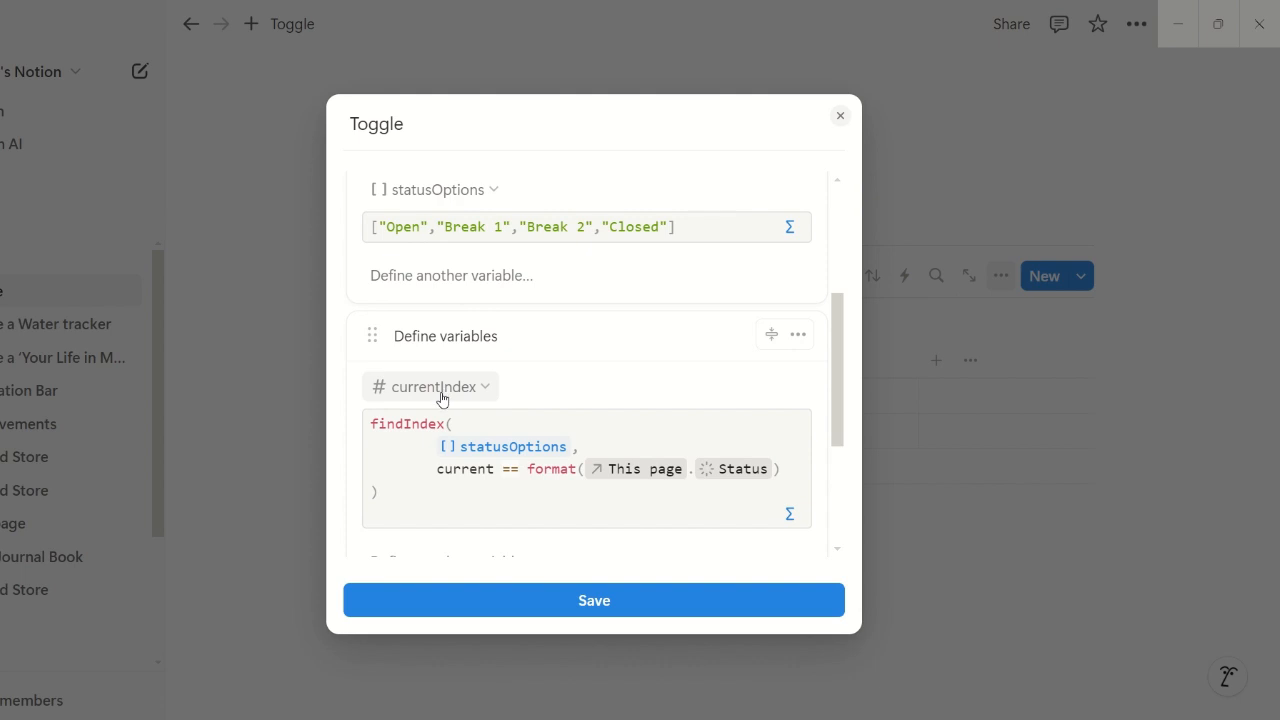
{"action": "scroll", "coordinate": [497, 471], "scroll_direction": "down", "scroll_amount": 2}
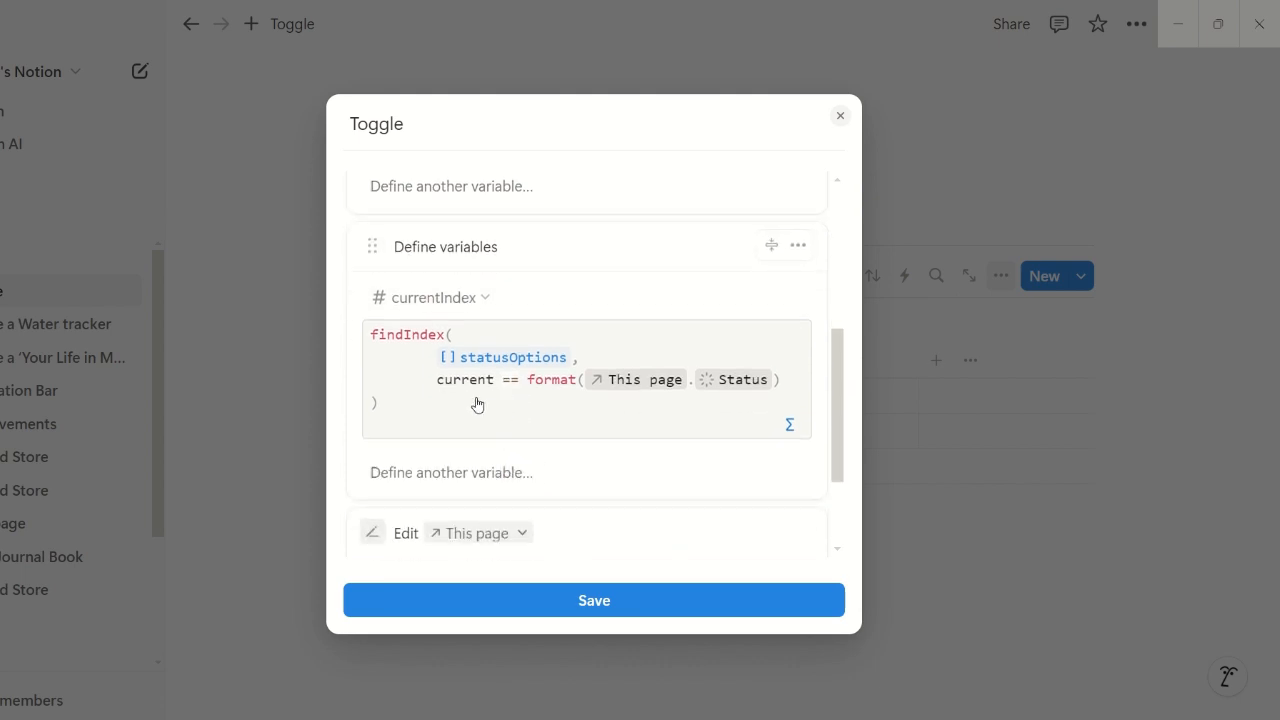
{"action": "scroll", "coordinate": [534, 390], "scroll_direction": "down", "scroll_amount": 3}
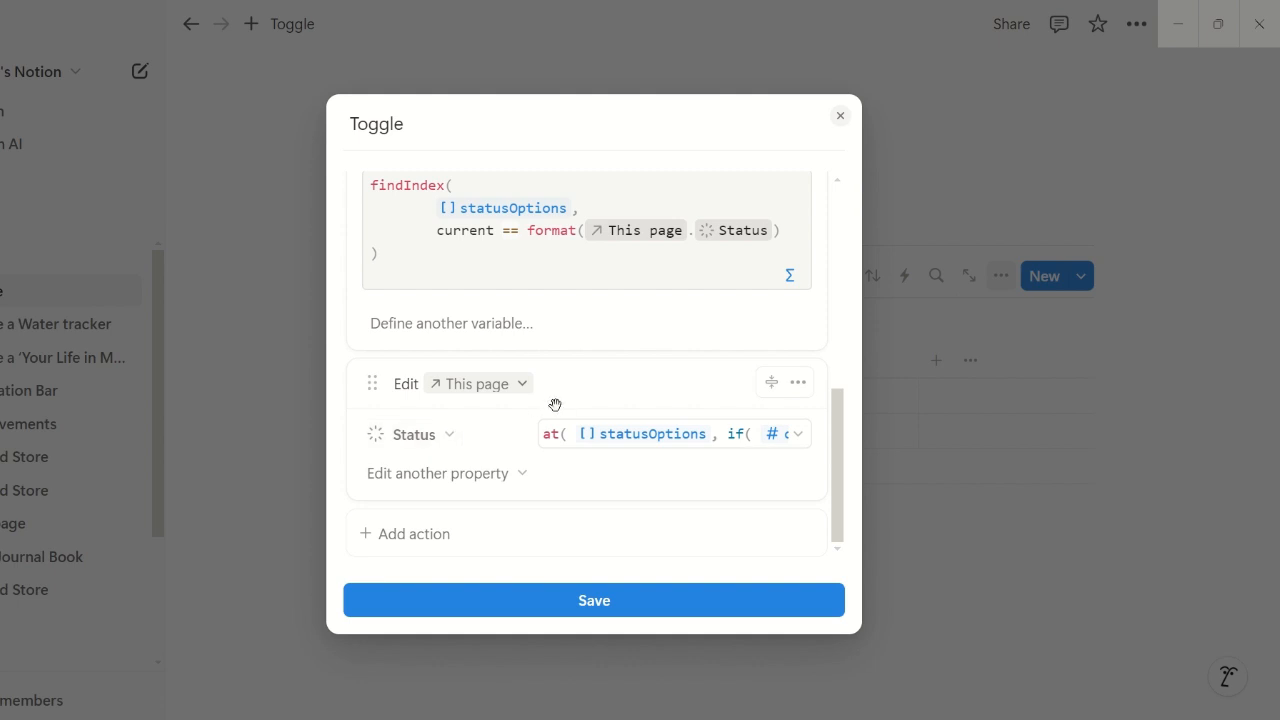
Examine the Status formula in the automation's edit action, review the variables again, and save and close the automation.
{"action": "left_click", "coordinate": [672, 434]}
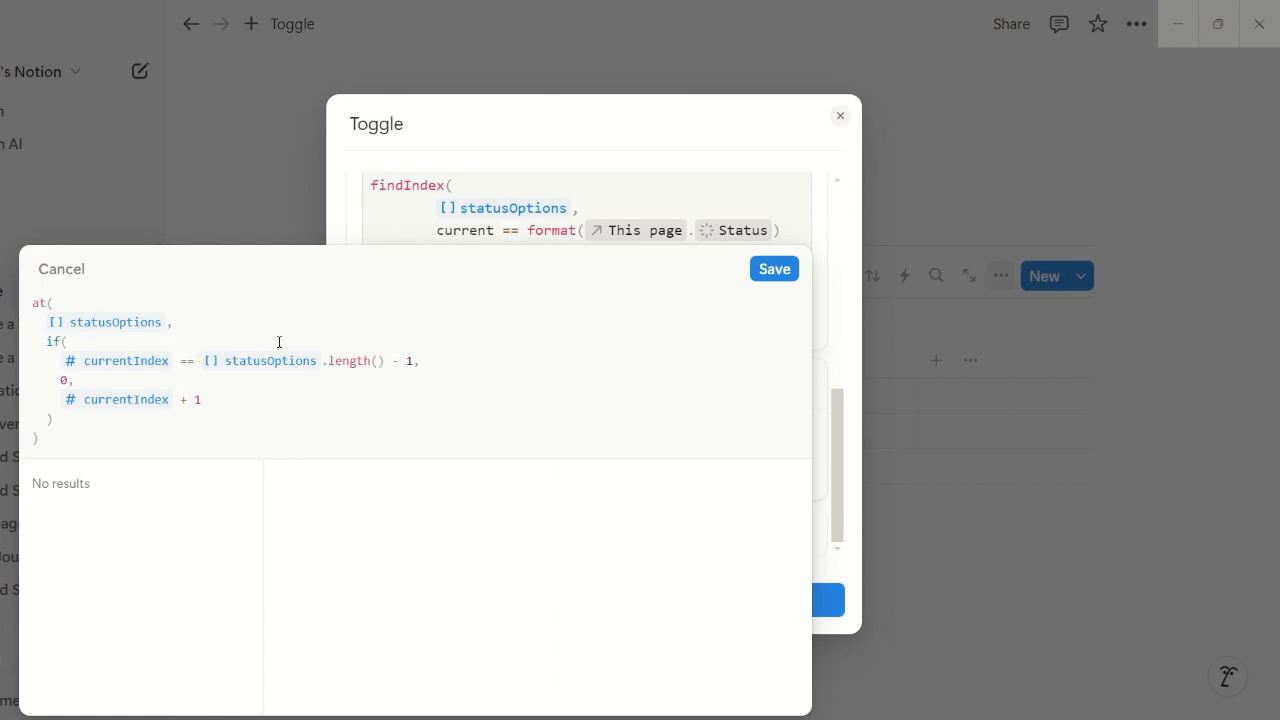
{"action": "left_click", "coordinate": [66, 381]}
{"action": "left_click", "coordinate": [207, 402]}
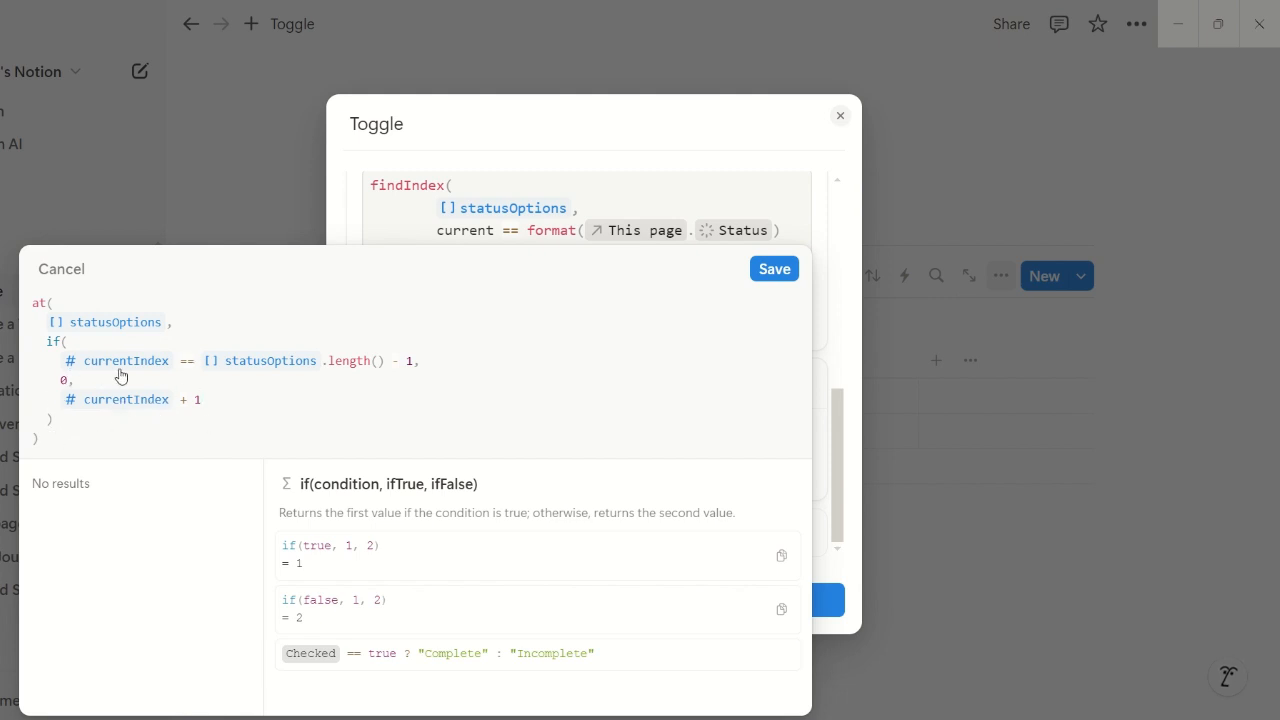
{"action": "left_click", "coordinate": [776, 269]}
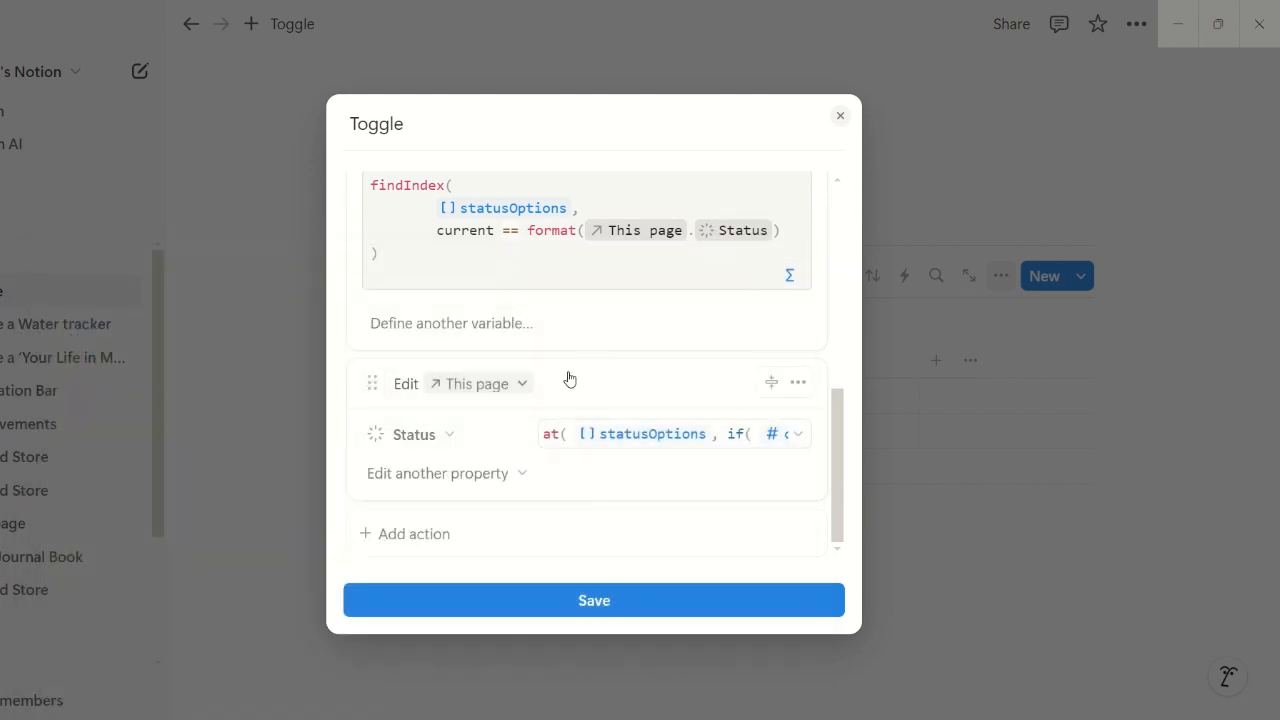
{"action": "scroll", "coordinate": [622, 378], "scroll_direction": "up", "scroll_amount": 5}
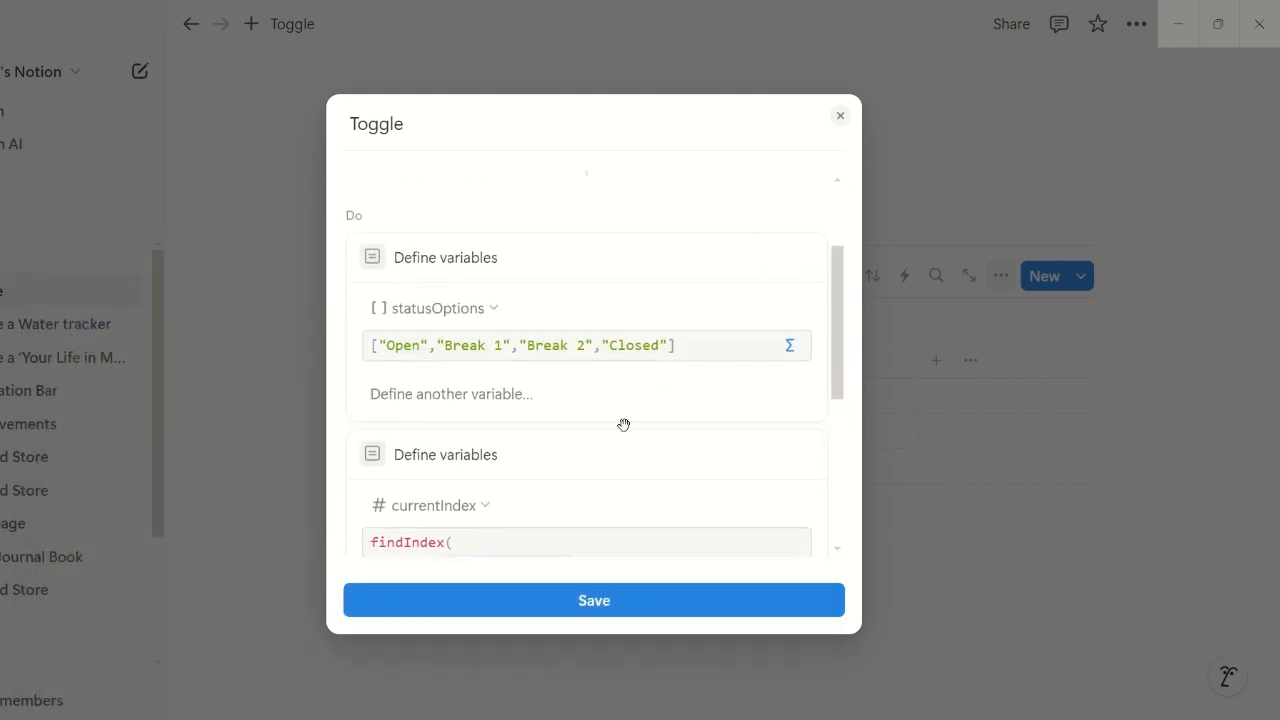
{"action": "scroll", "coordinate": [620, 450], "scroll_direction": "down", "scroll_amount": 3}
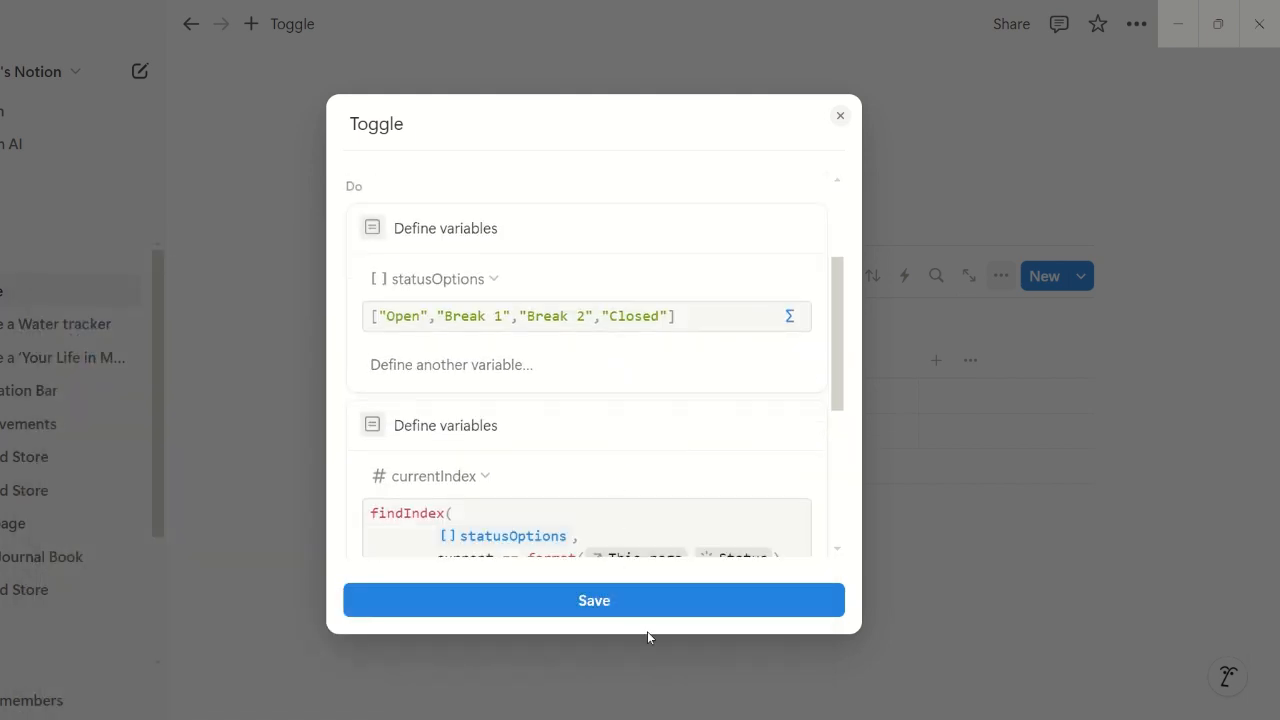
{"action": "left_click", "coordinate": [641, 604]}
{"action": "left_click", "coordinate": [914, 357]}
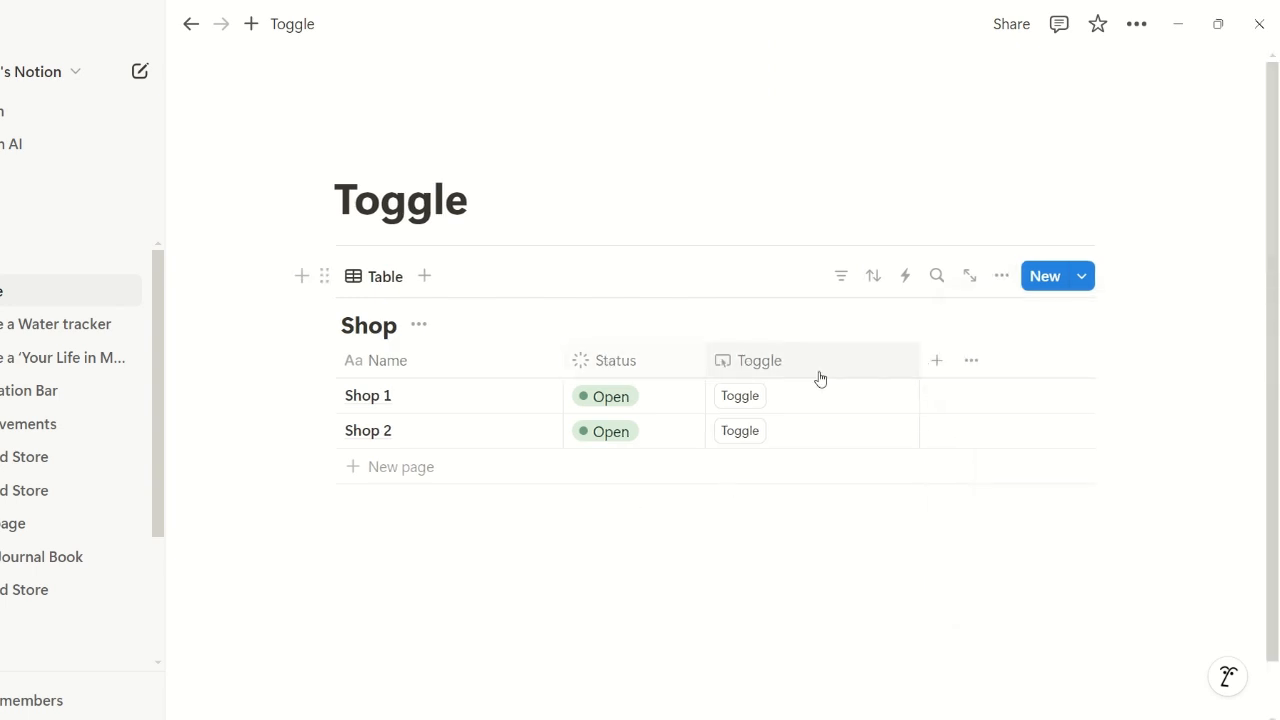
Delete the Status and Toggle properties from the Shop table.
{"action": "left_click", "coordinate": [640, 361]}
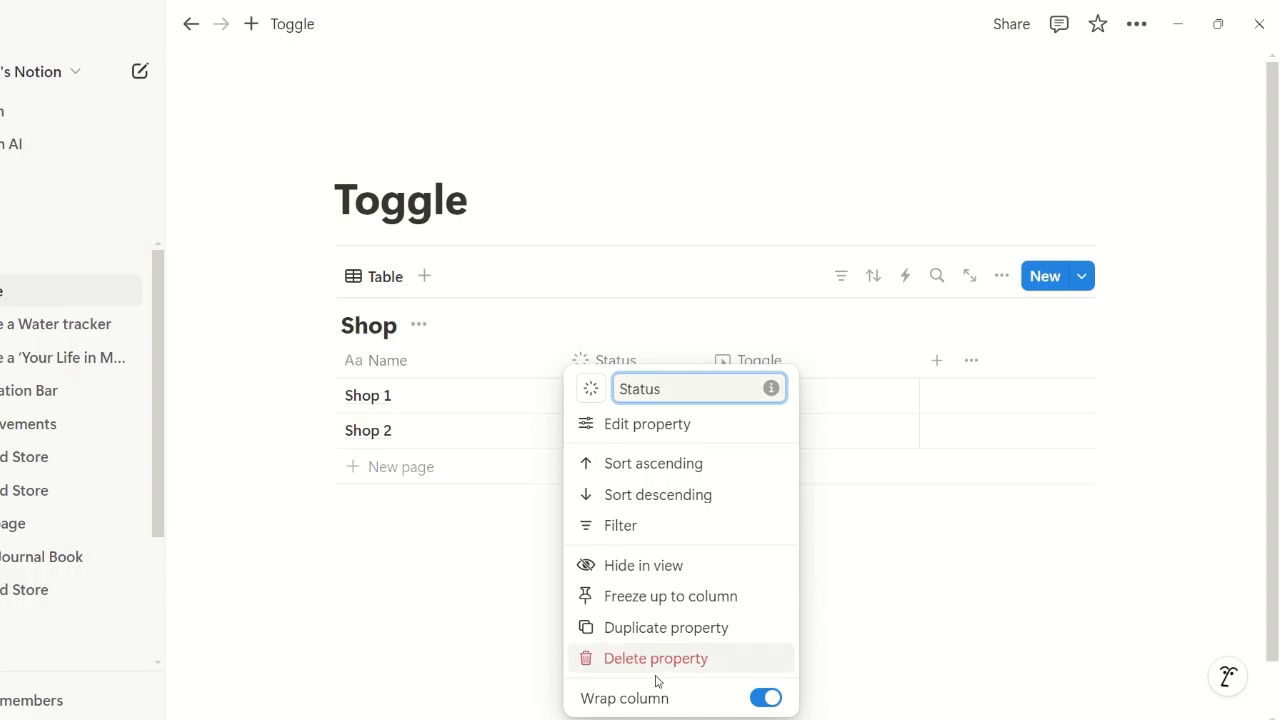
{"action": "left_click", "coordinate": [656, 658]}
{"action": "left_click", "coordinate": [583, 369]}
{"action": "left_click", "coordinate": [620, 362]}
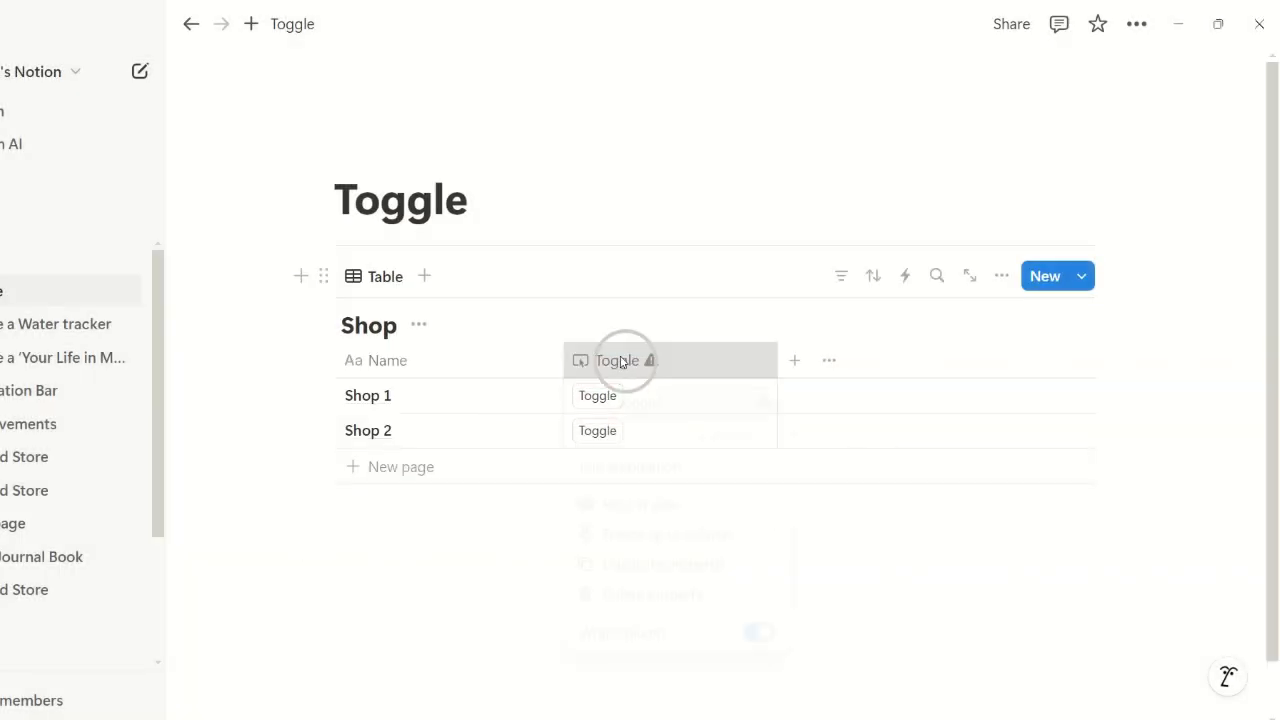
{"action": "left_click", "coordinate": [649, 603]}
{"action": "left_click", "coordinate": [583, 372]}
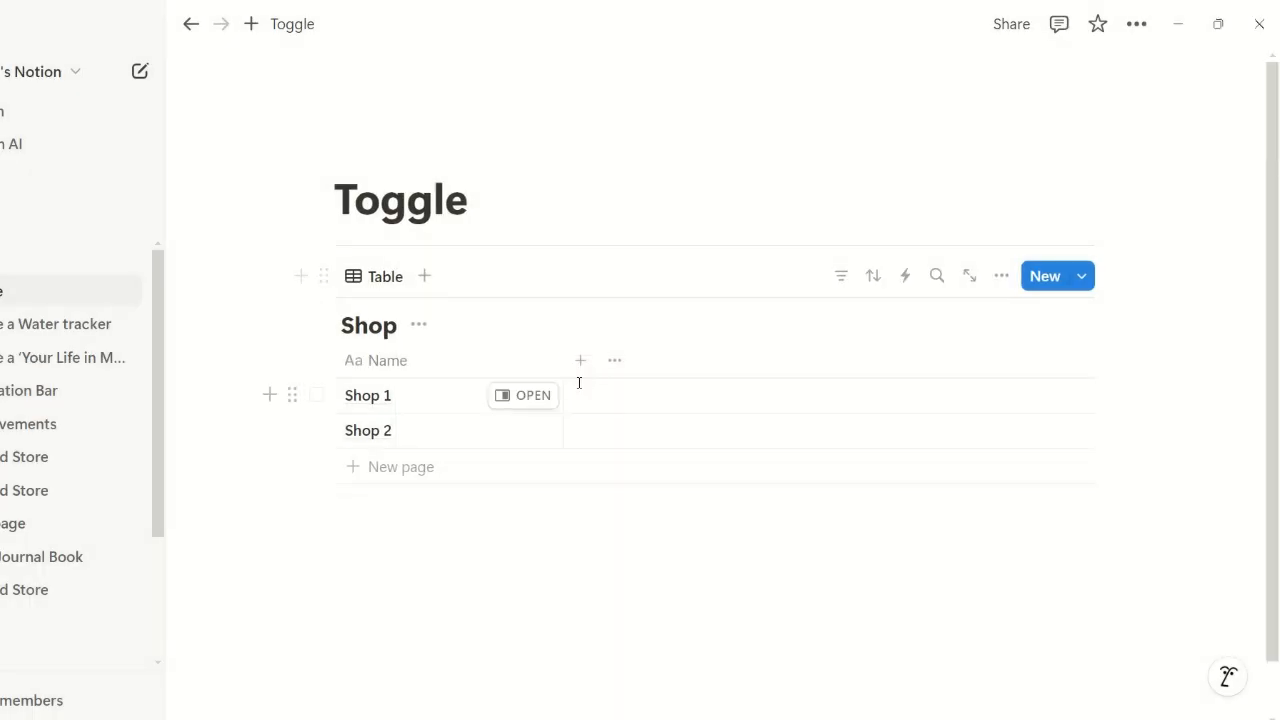
Narrow the Name column and add a Status property to the Shop table.
{"action": "left_click_drag", "start_coordinate": [565, 371], "coordinate": [503, 377]}
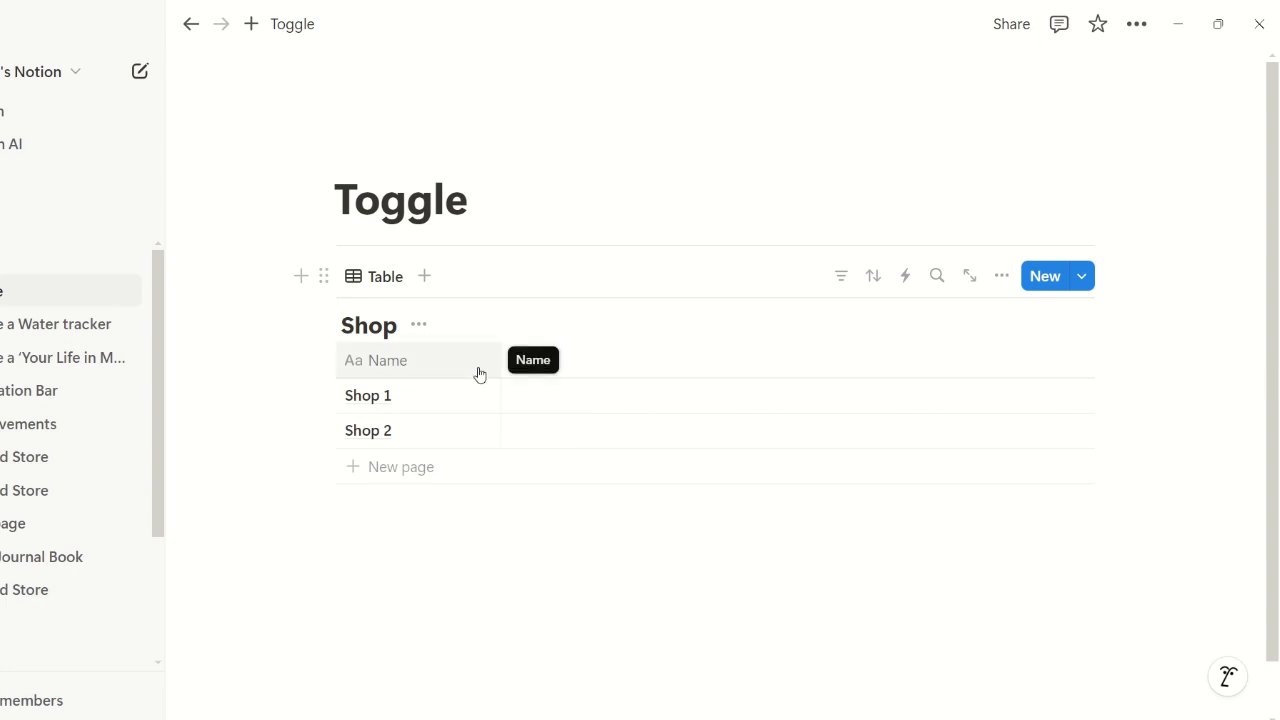
{"action": "left_click", "coordinate": [521, 362]}
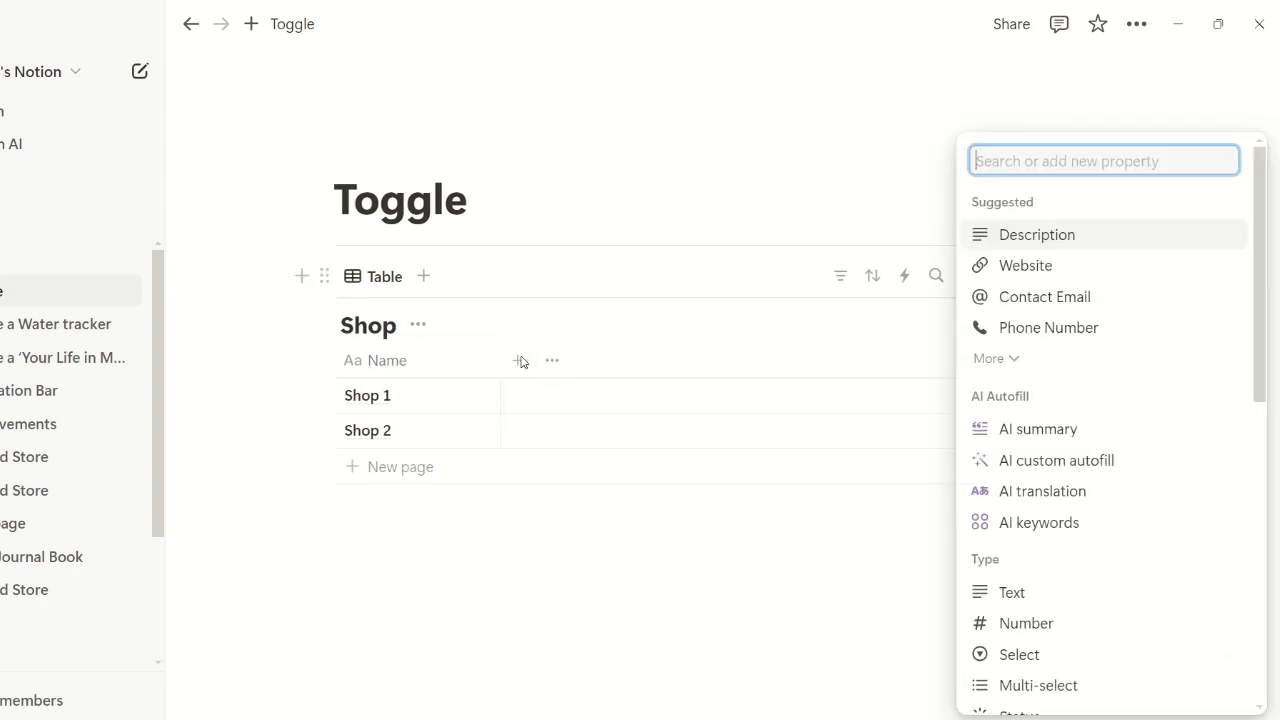
{"action": "type", "text": "Status"}
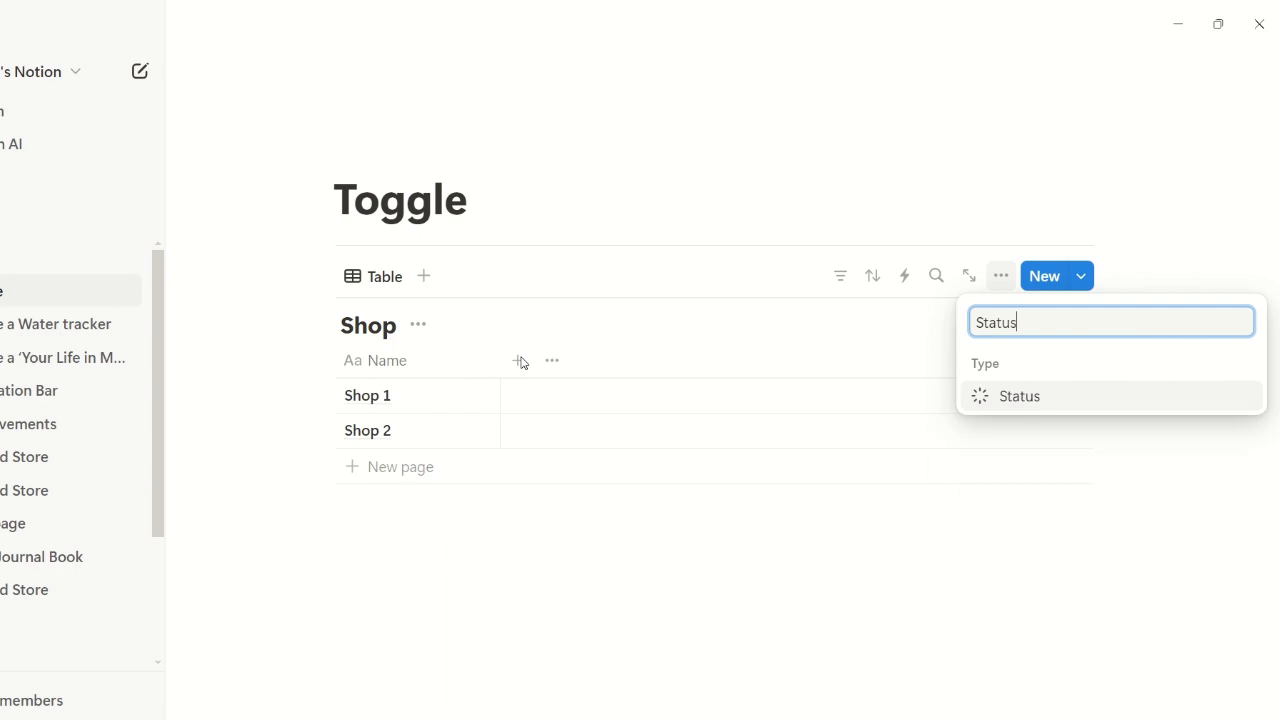
{"action": "key", "text": "Return"}
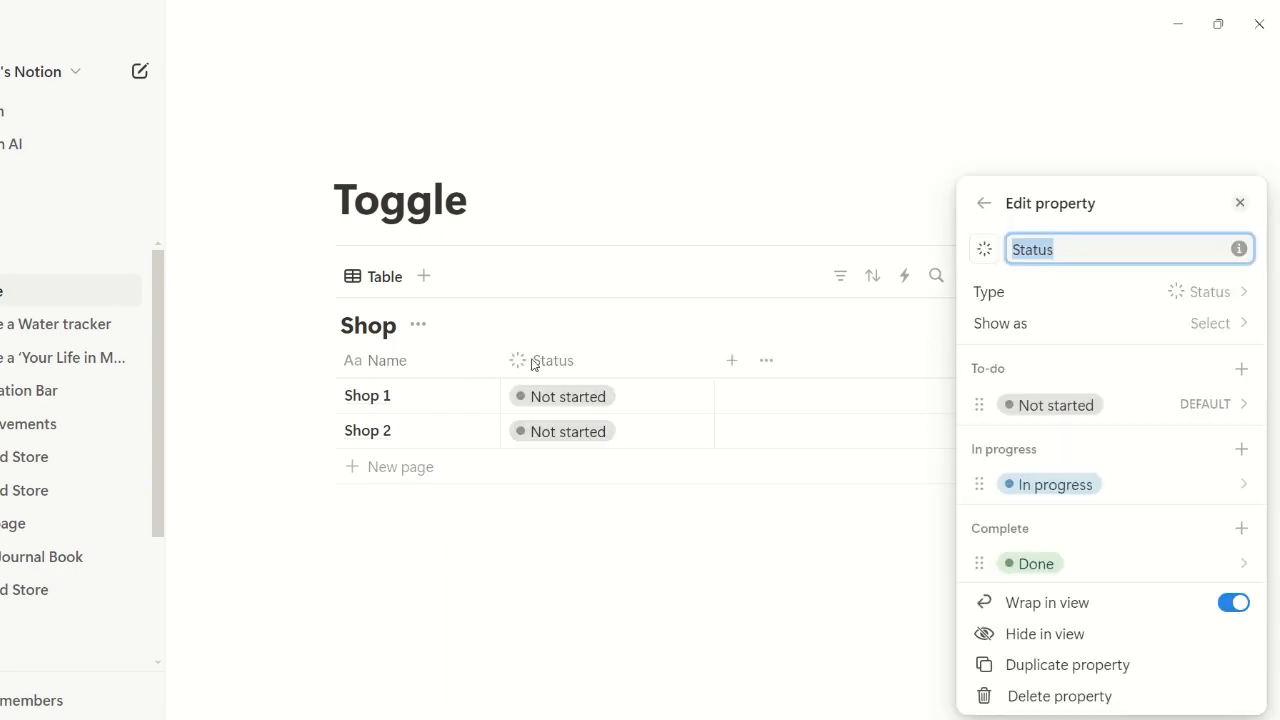
Rename the status option in the To-do group as Closed.
{"action": "left_click", "coordinate": [1080, 402]}
{"action": "key", "text": "ctrl+a"}
{"action": "key", "text": "BackSpace"}
{"action": "type", "text": "Open"}
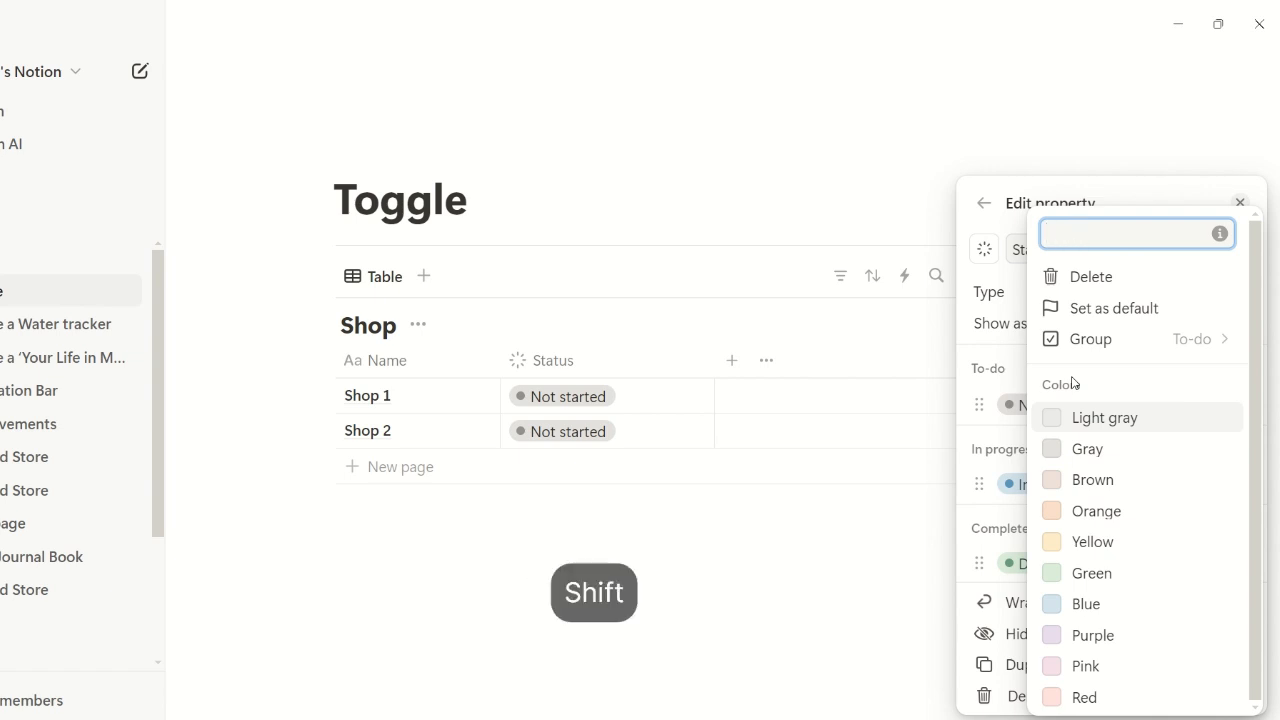
{"action": "type", "text": "Cl"}
{"action": "key", "text": "BackSpace"}
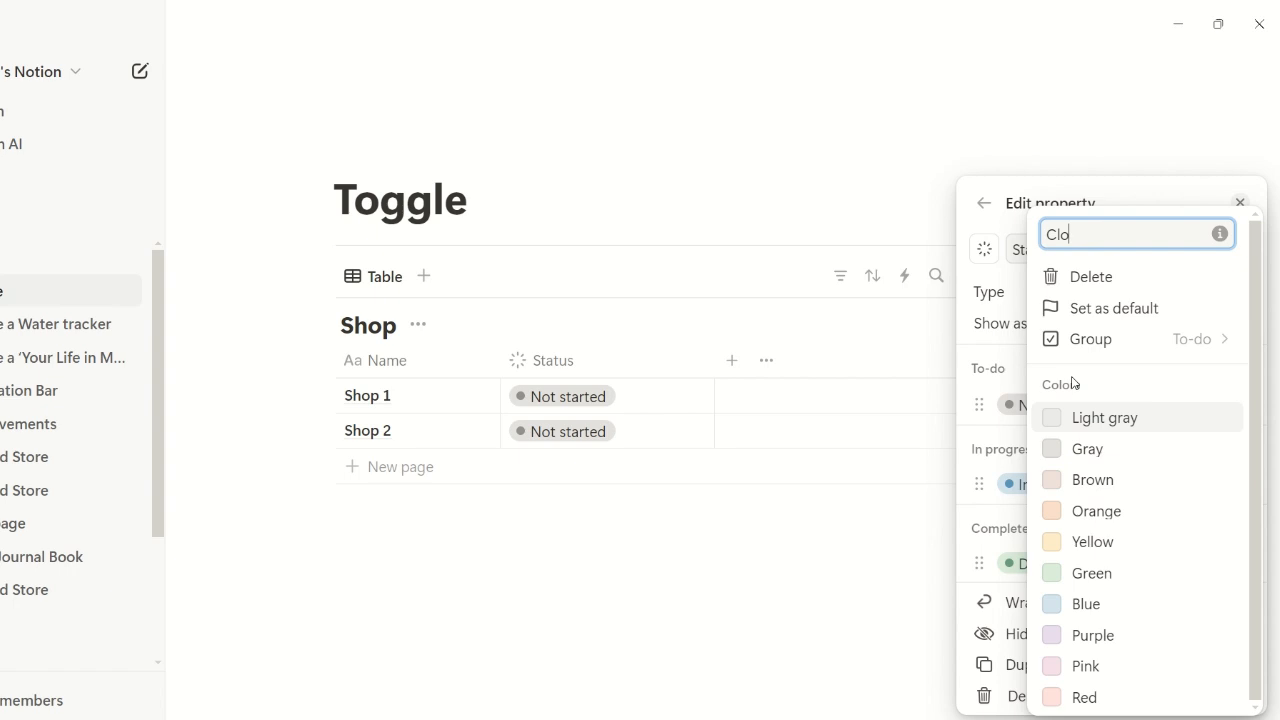
{"action": "type", "text": "osed"}
{"action": "key", "text": "Return"}
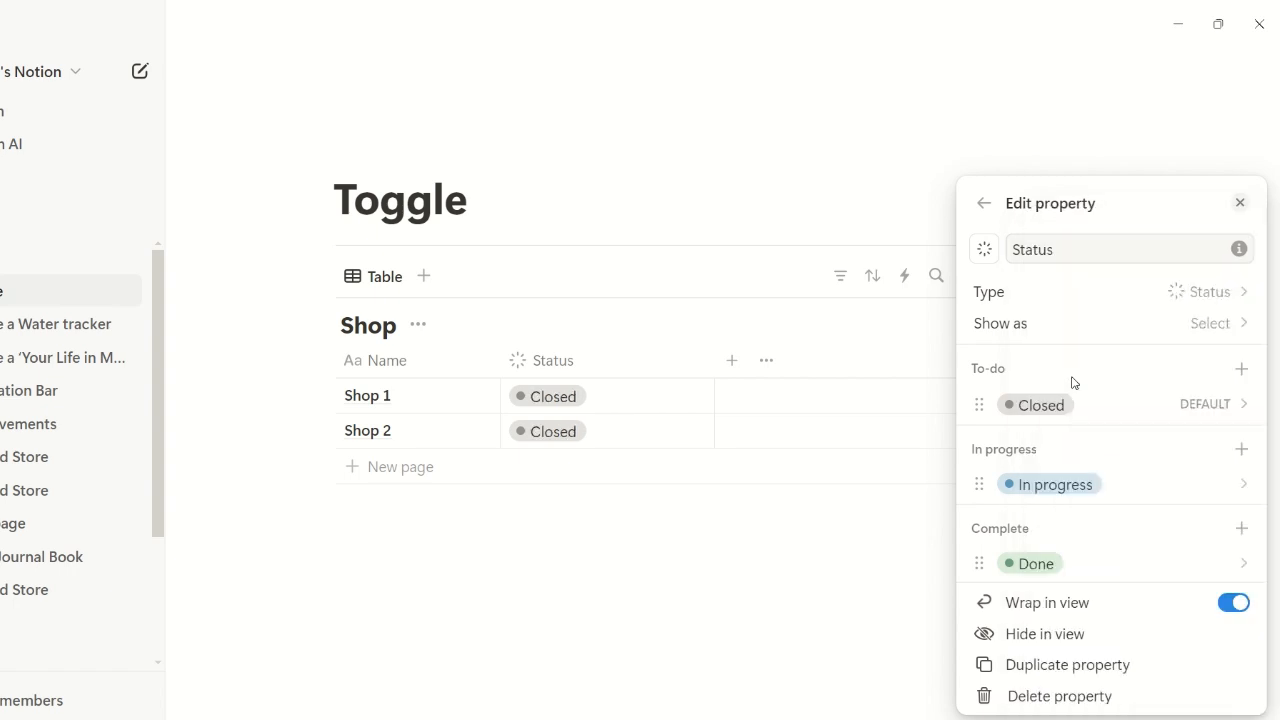
Rename the status option in the In progress group as Break.
{"action": "left_click", "coordinate": [1086, 483]}
{"action": "key", "text": "ctrl+a"}
{"action": "key", "text": "BackSpace"}
{"action": "type", "text": "Bre"}
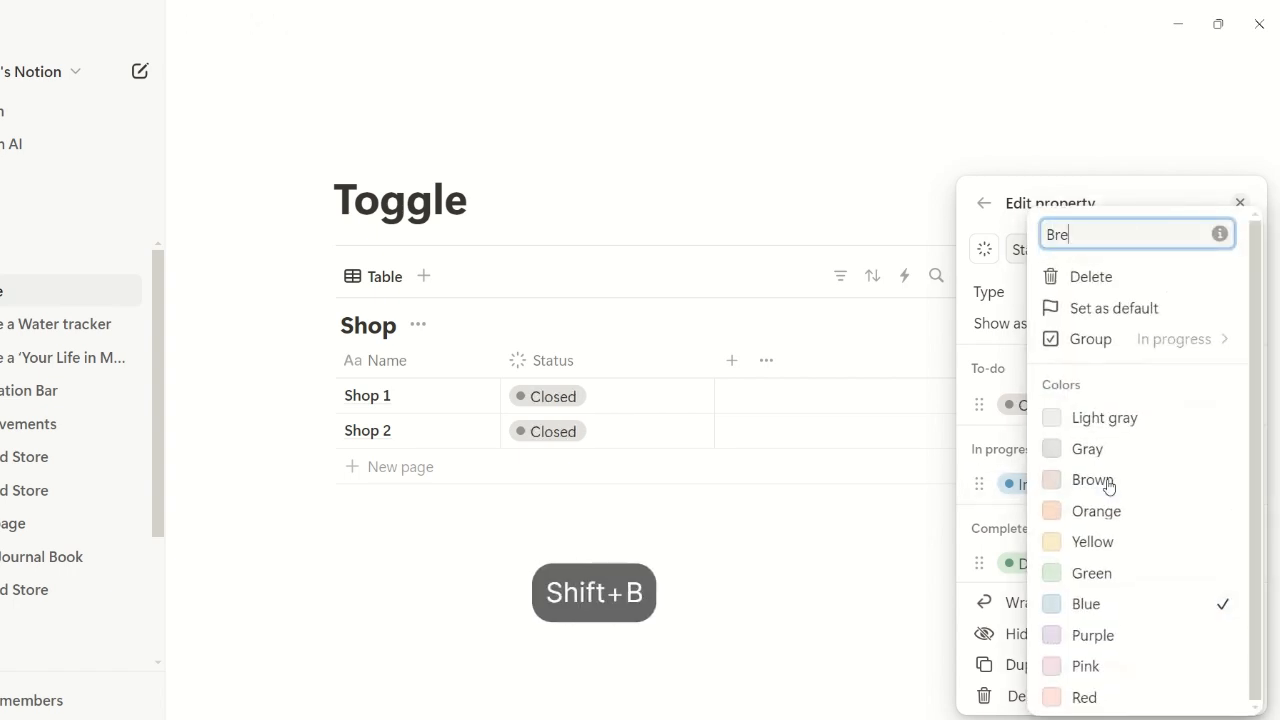
{"action": "key", "text": "Return"}
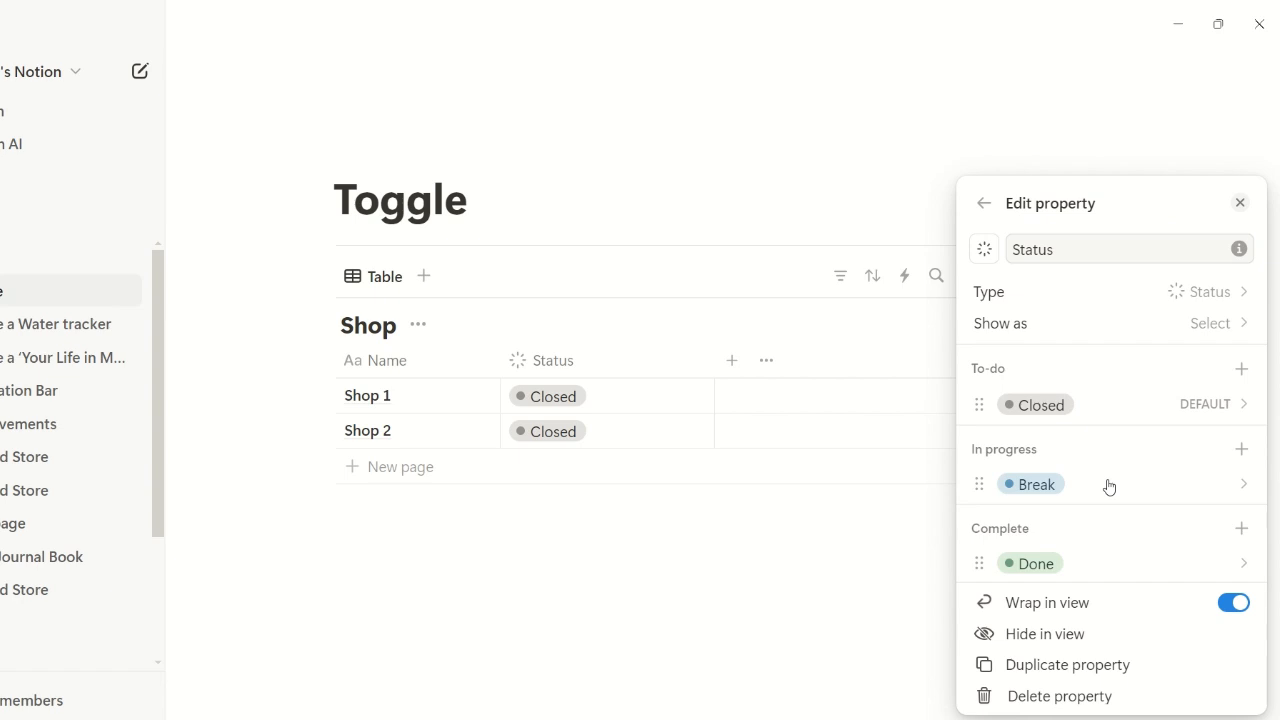
Rename the status option in the Complete group as Open.
{"action": "left_click", "coordinate": [1091, 563]}
{"action": "key", "text": "ctrl+a"}
{"action": "key", "text": "BackSpace"}
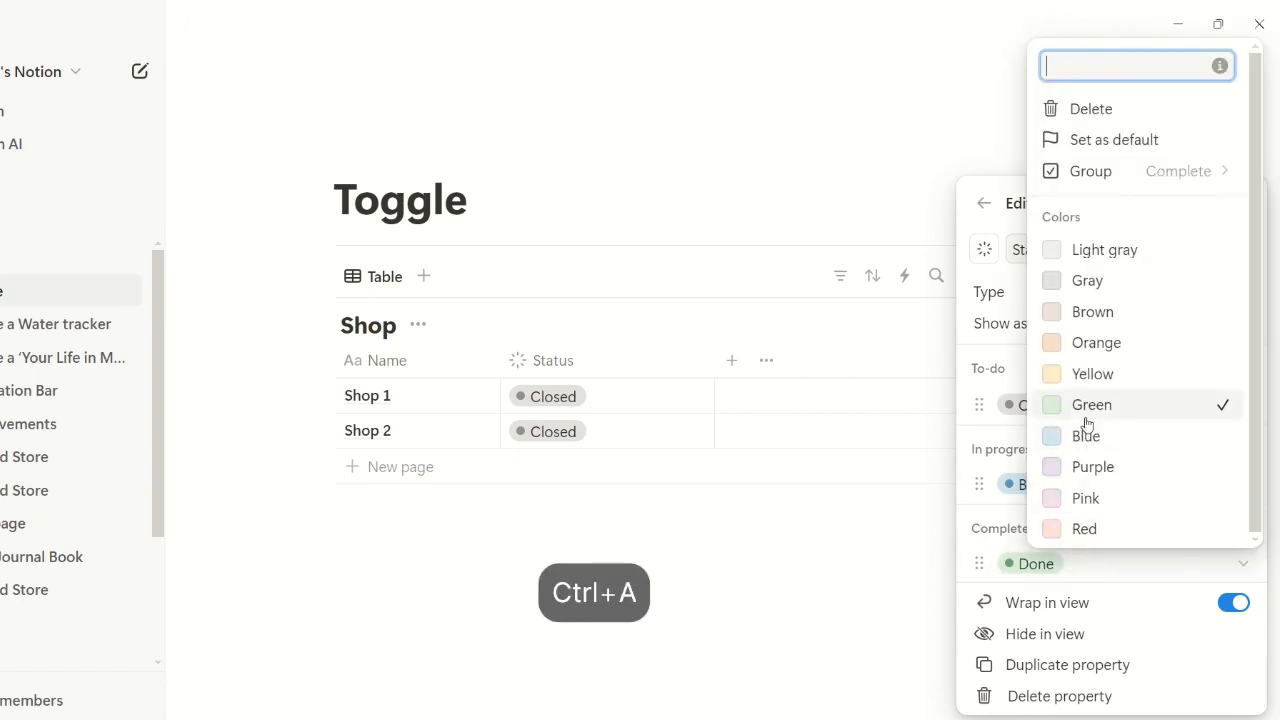
{"action": "type", "text": "Open"}
{"action": "key", "text": "Return"}
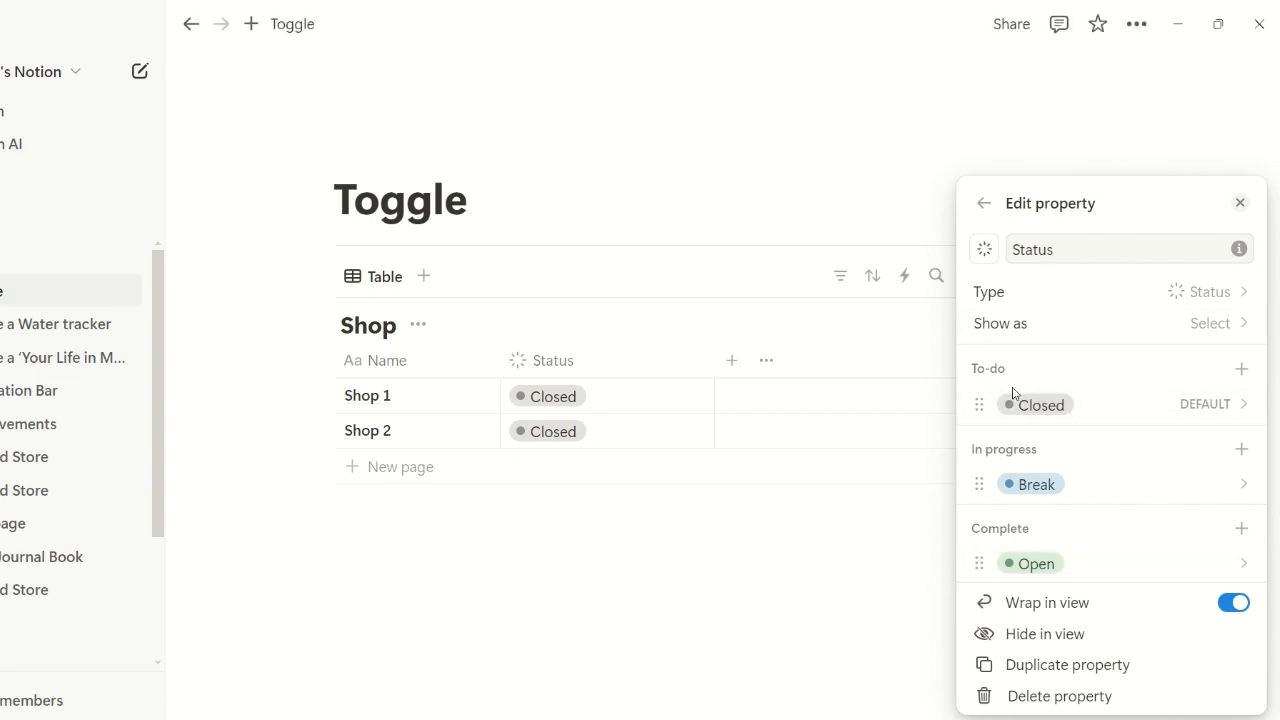
Add a Button property named Toggle to the Shop table.
{"action": "left_click", "coordinate": [960, 400]}
{"action": "left_click", "coordinate": [735, 362]}
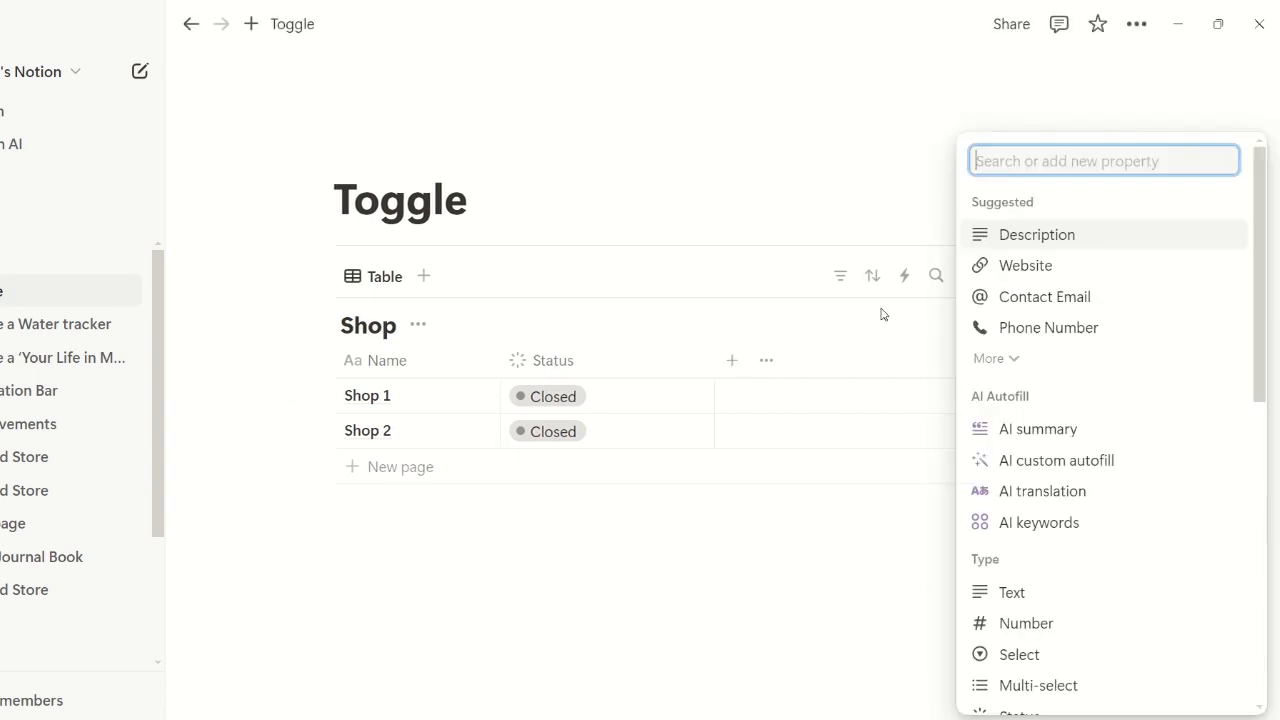
{"action": "type", "text": "Button"}
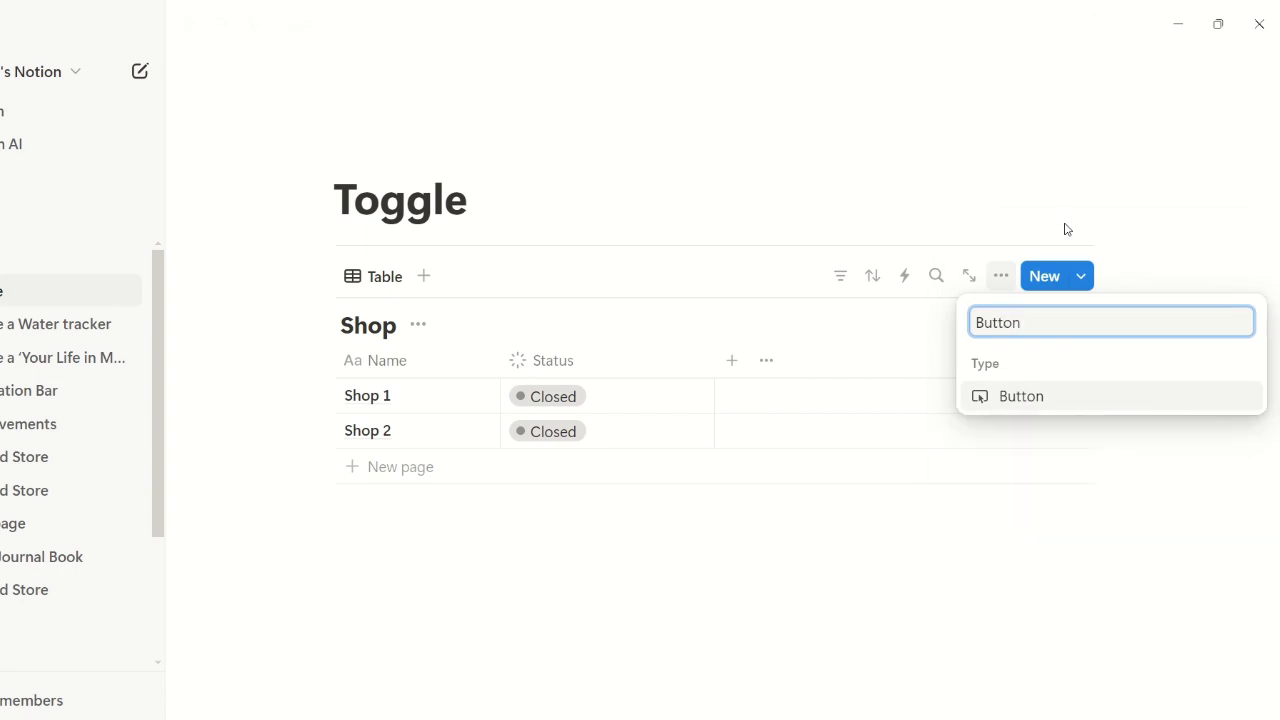
{"action": "key", "text": "Return"}
{"action": "type", "text": "Toggle"}
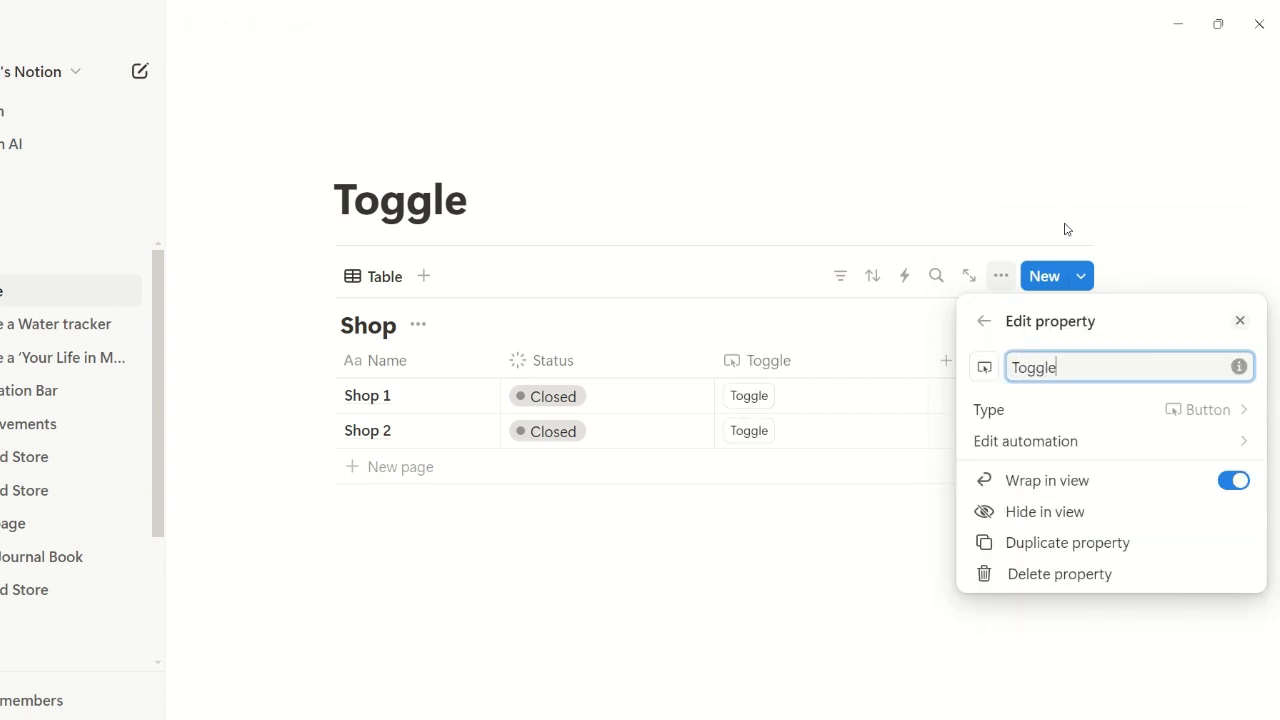
{"action": "key", "text": "Escape"}
Narrow the Status column and check the status options offered for Shop 1.
{"action": "left_click", "coordinate": [712, 366]}
{"action": "left_click", "coordinate": [714, 363]}
{"action": "left_click_drag", "start_coordinate": [714, 363], "coordinate": [655, 458]}
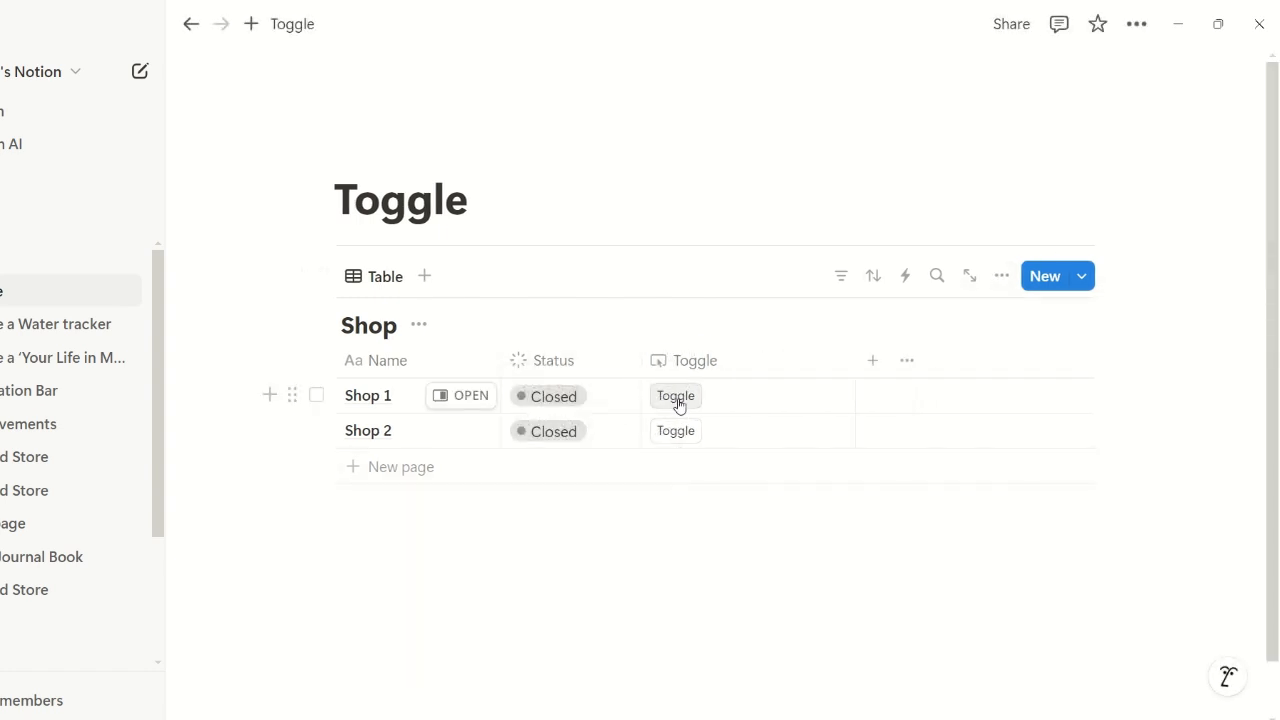
{"action": "left_click", "coordinate": [570, 401]}
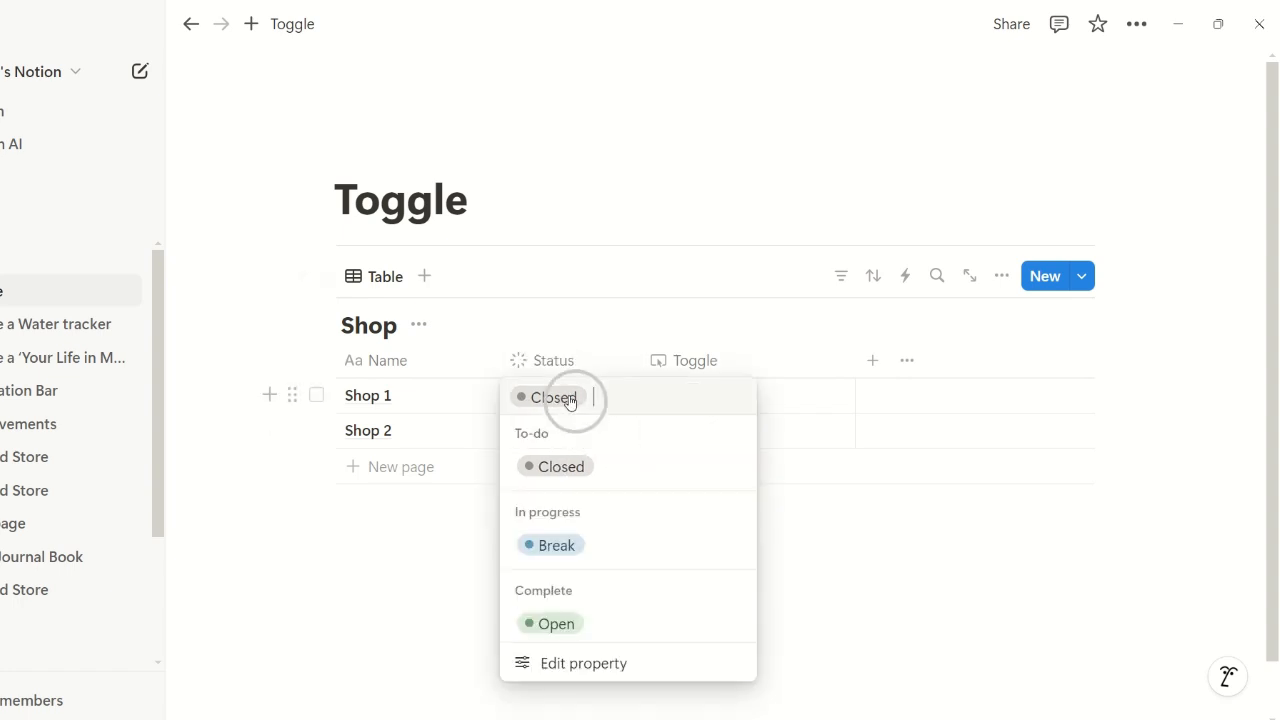
{"action": "key", "text": "Escape"}
Add a Define variables action to the Toggle button's automation.
{"action": "left_click", "coordinate": [706, 360]}
{"action": "left_click", "coordinate": [710, 475]}
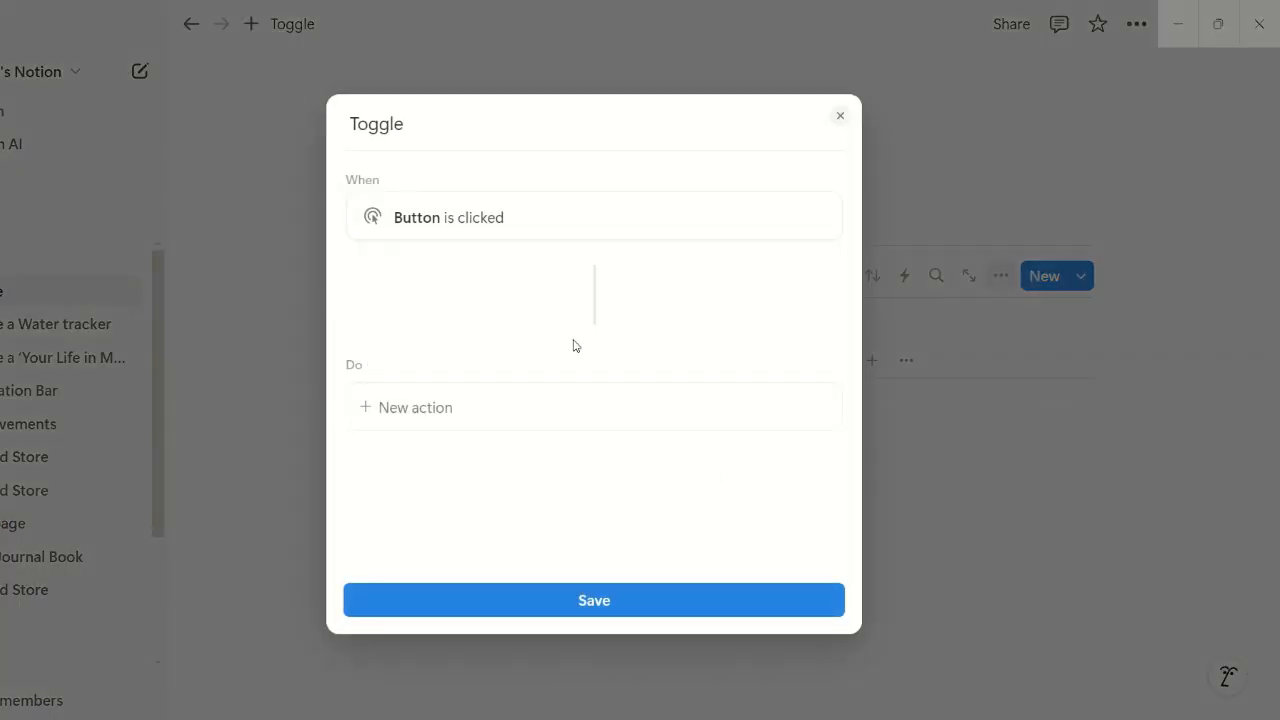
{"action": "left_click", "coordinate": [442, 410]}
{"action": "scroll", "coordinate": [451, 286], "scroll_direction": "down", "scroll_amount": 2}
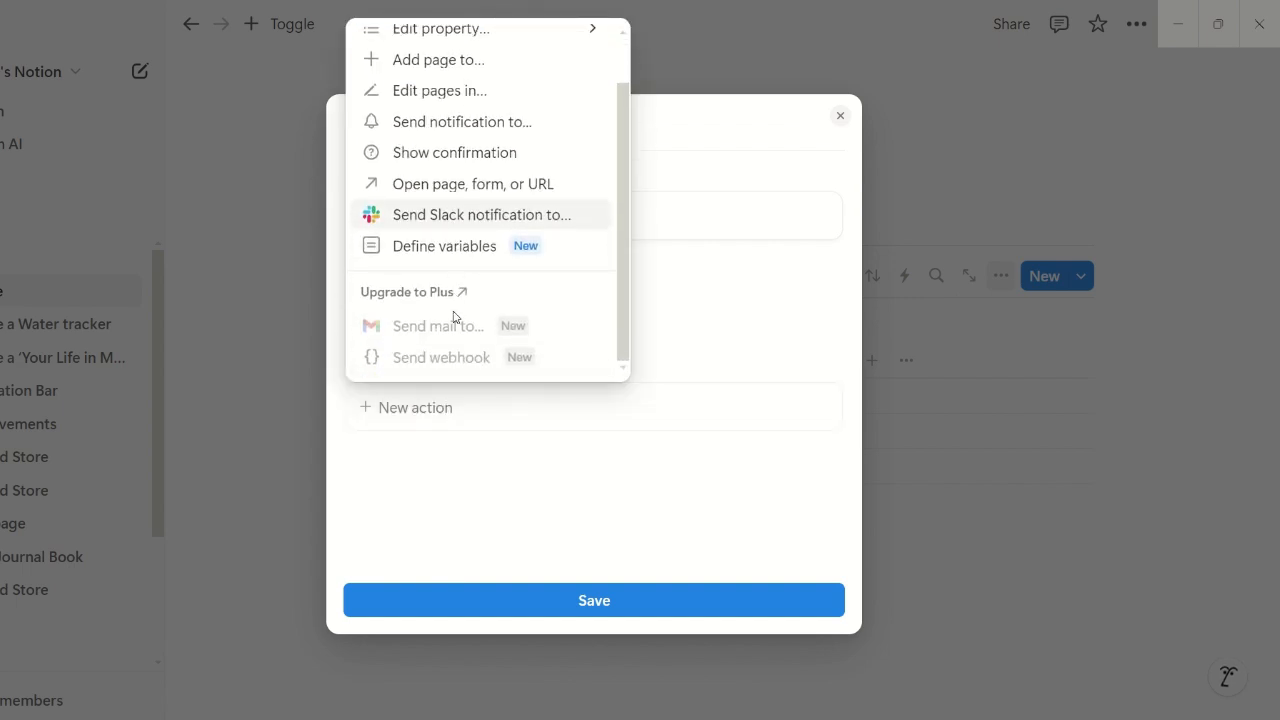
{"action": "left_click", "coordinate": [440, 248]}
Rename the action's variable as statusOptions.
{"action": "left_click", "coordinate": [434, 385]}
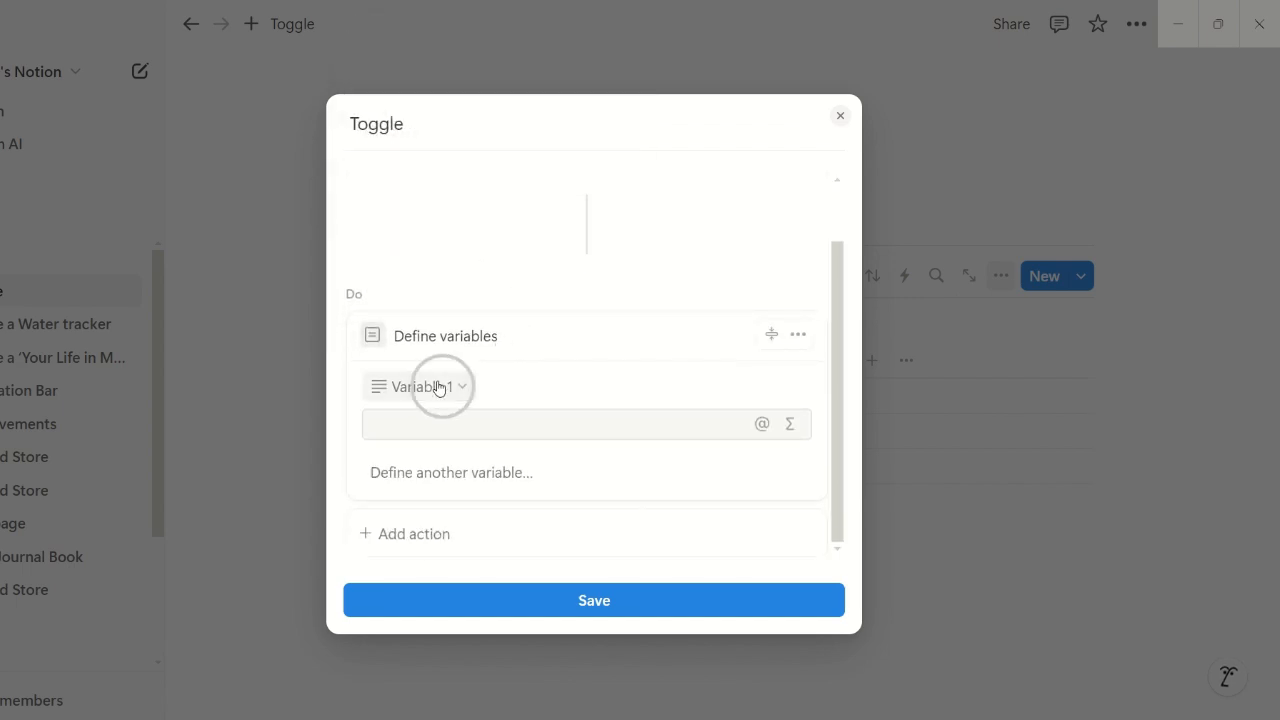
{"action": "key", "text": "ctrl+a"}
{"action": "key", "text": "BackSpace"}
{"action": "type", "text": "statusOpti"}
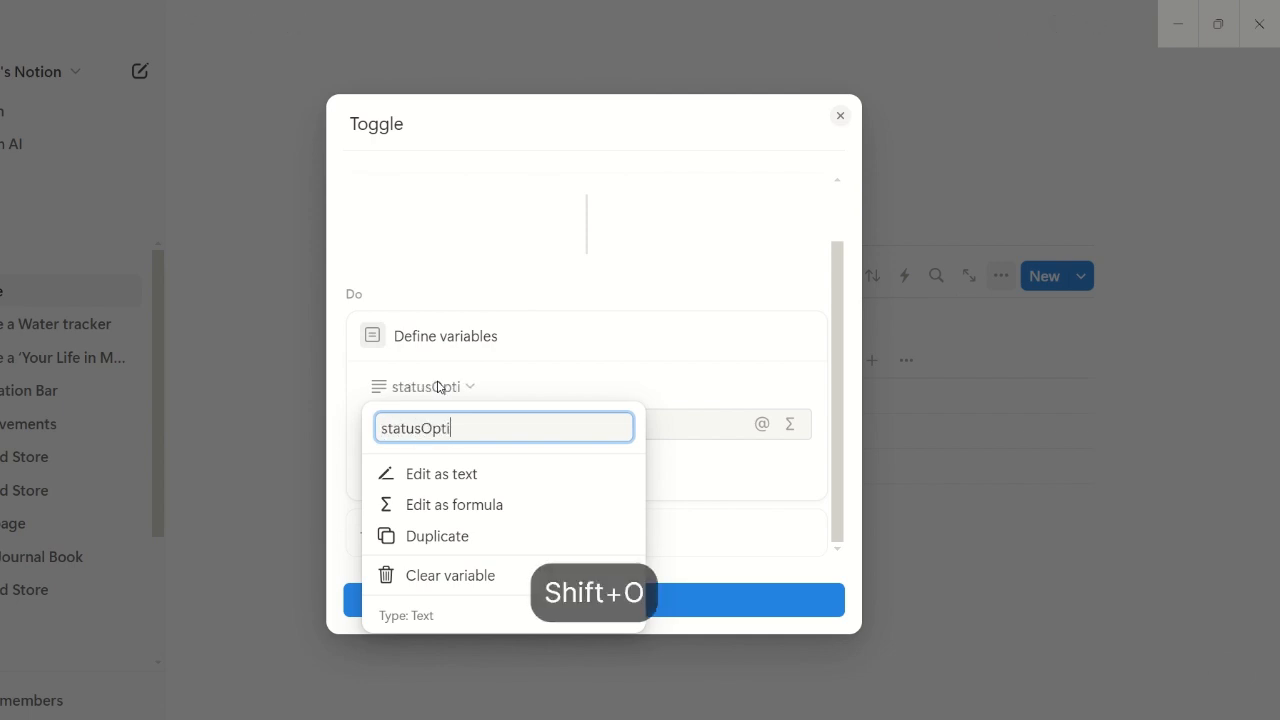
{"action": "type", "text": "ons"}
{"action": "key", "text": "Return"}
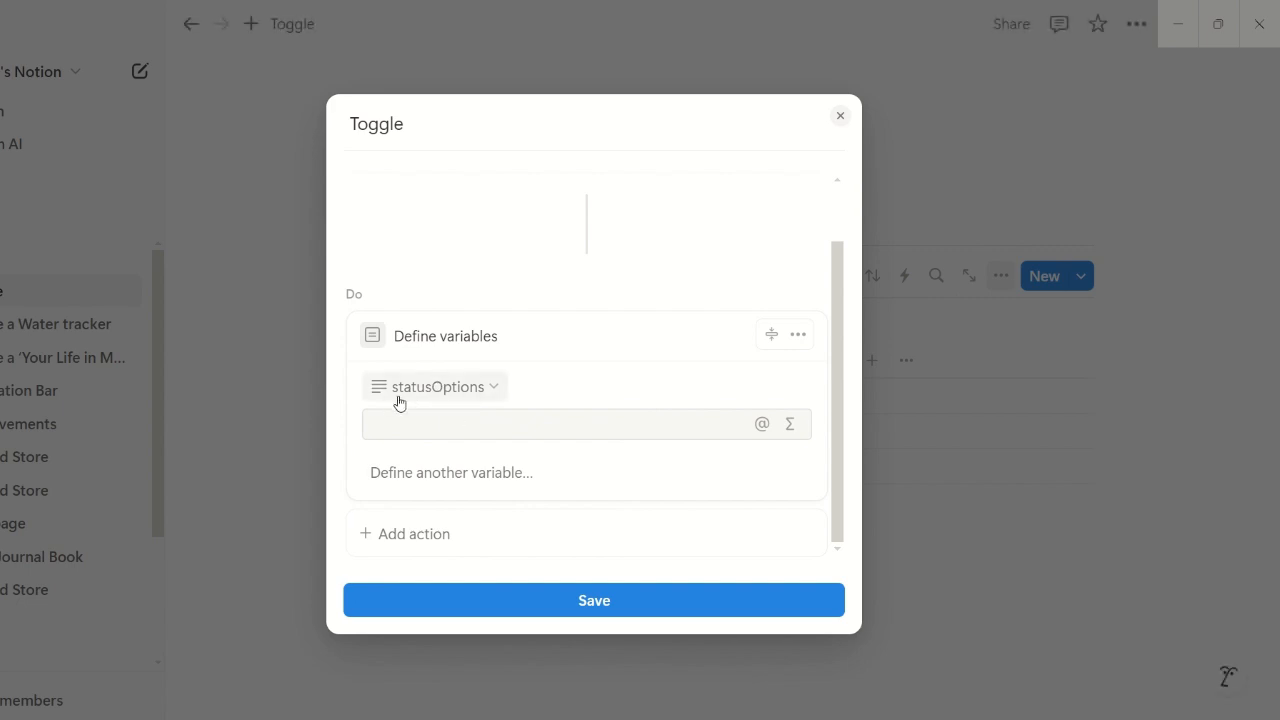
Start the statusOptions formula as a list of three empty text strings.
{"action": "left_click", "coordinate": [789, 423]}
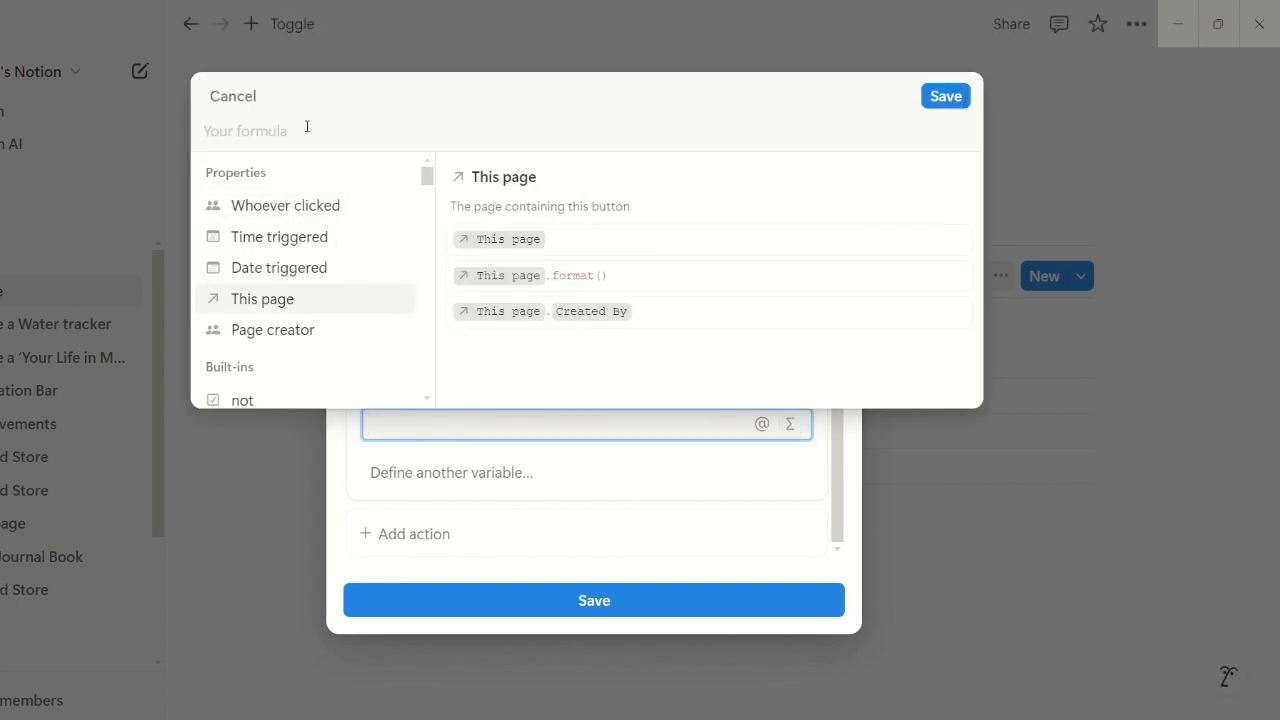
{"action": "type", "text": "["}
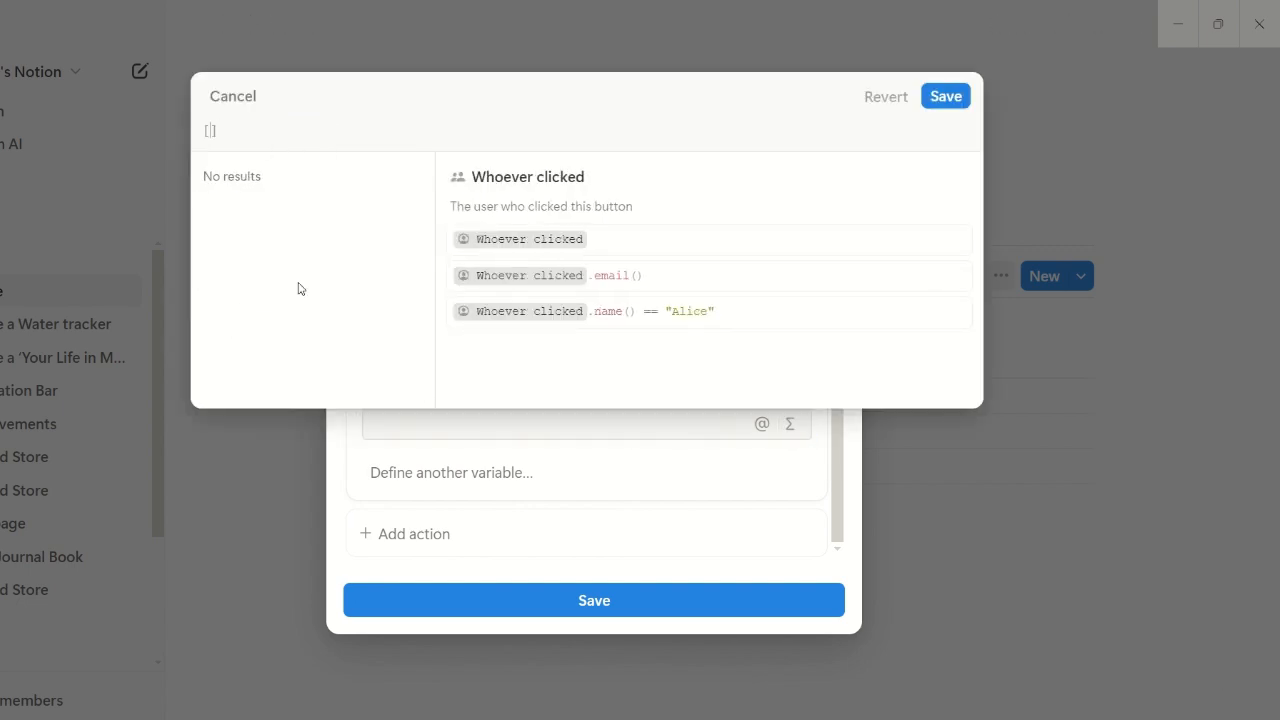
{"action": "type", "text": "\"\""}
{"action": "type", "text": ",\"\""}
{"action": "type", "text": ",\""}
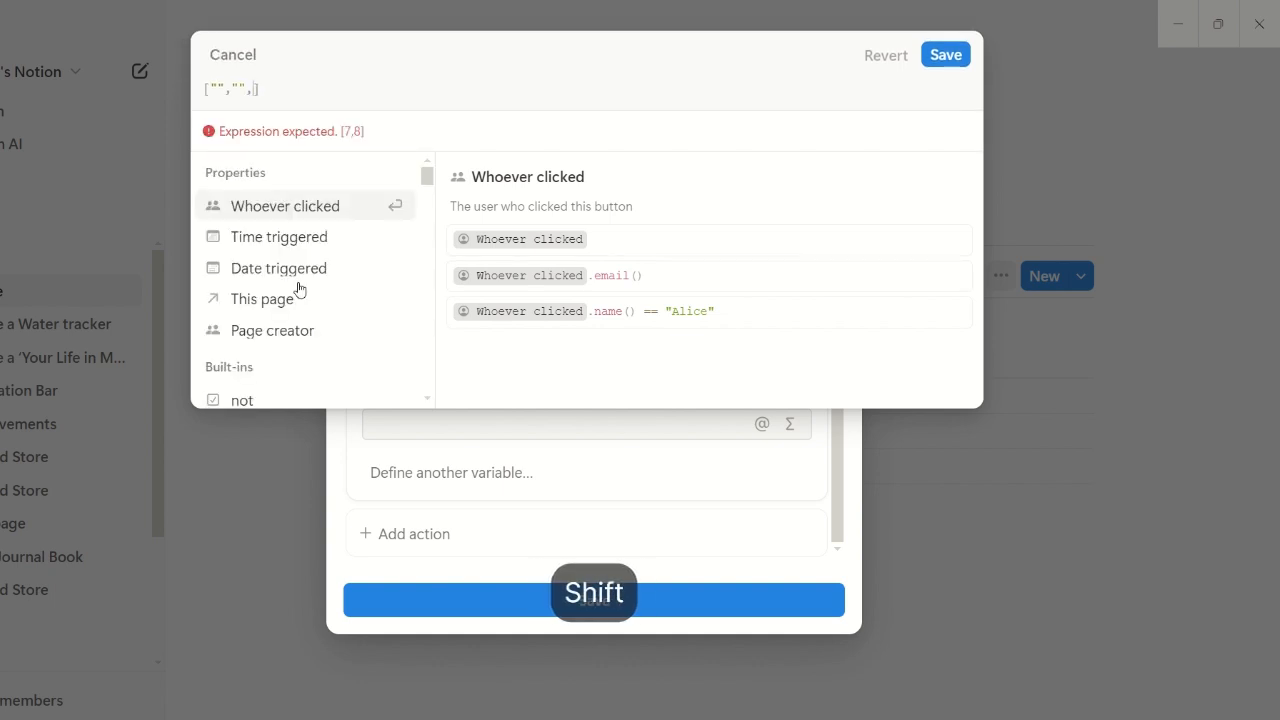
Fill the list's strings with Open, Break and Closed, and save both the formula and the automation.
{"action": "left_click", "coordinate": [215, 128]}
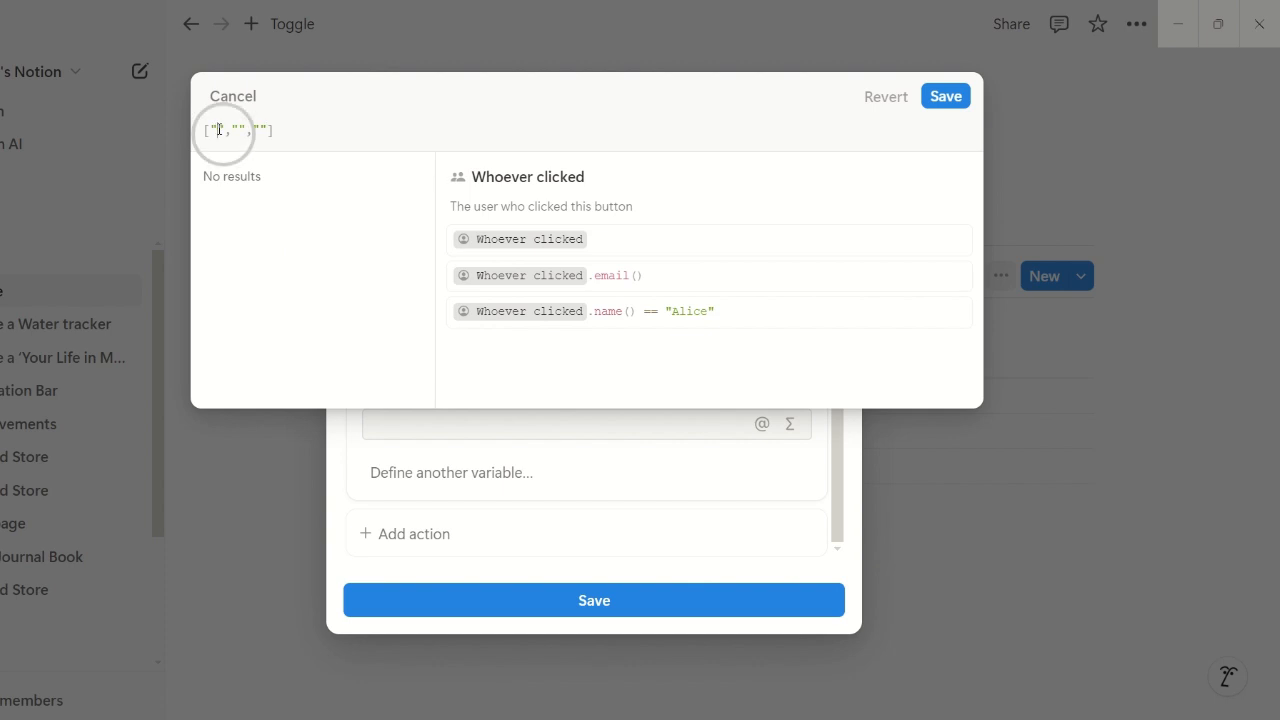
{"action": "type", "text": "Open"}
{"action": "key", "text": "Right"}
{"action": "key", "text": "Right"}
{"action": "key", "text": "Right"}
{"action": "type", "text": "Break\",\""}
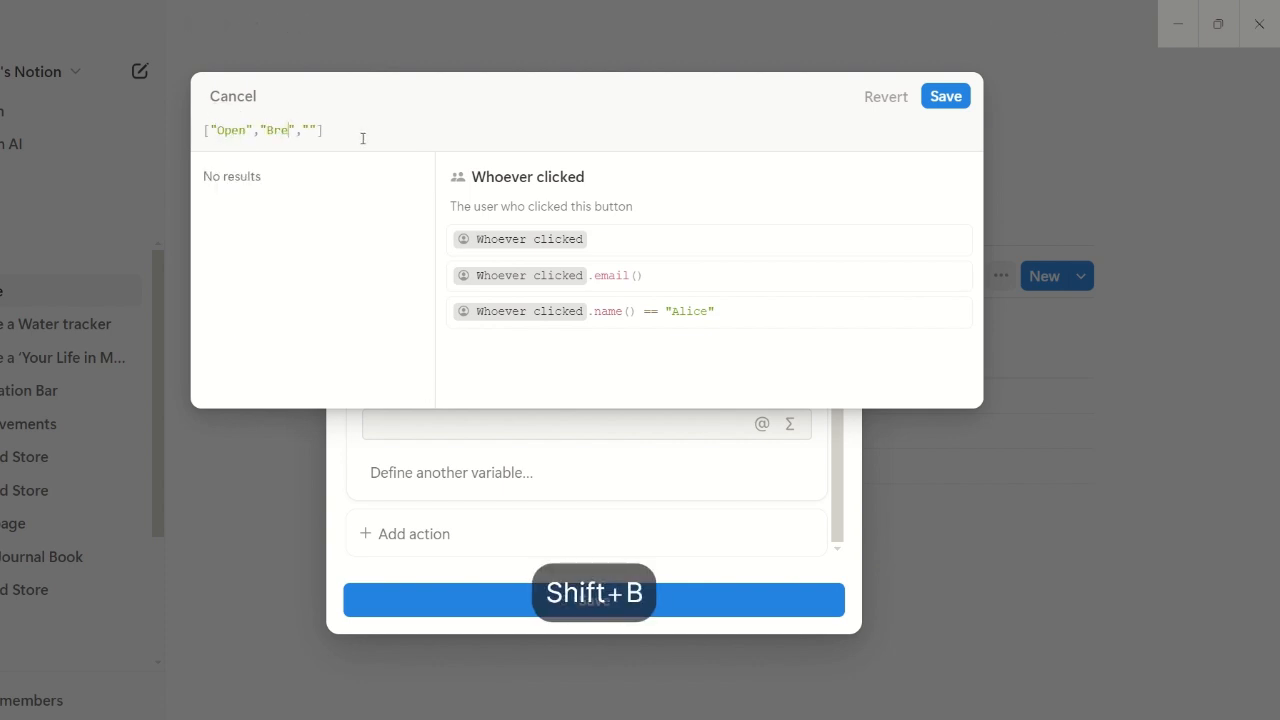
{"action": "type", "text": "Closed"}
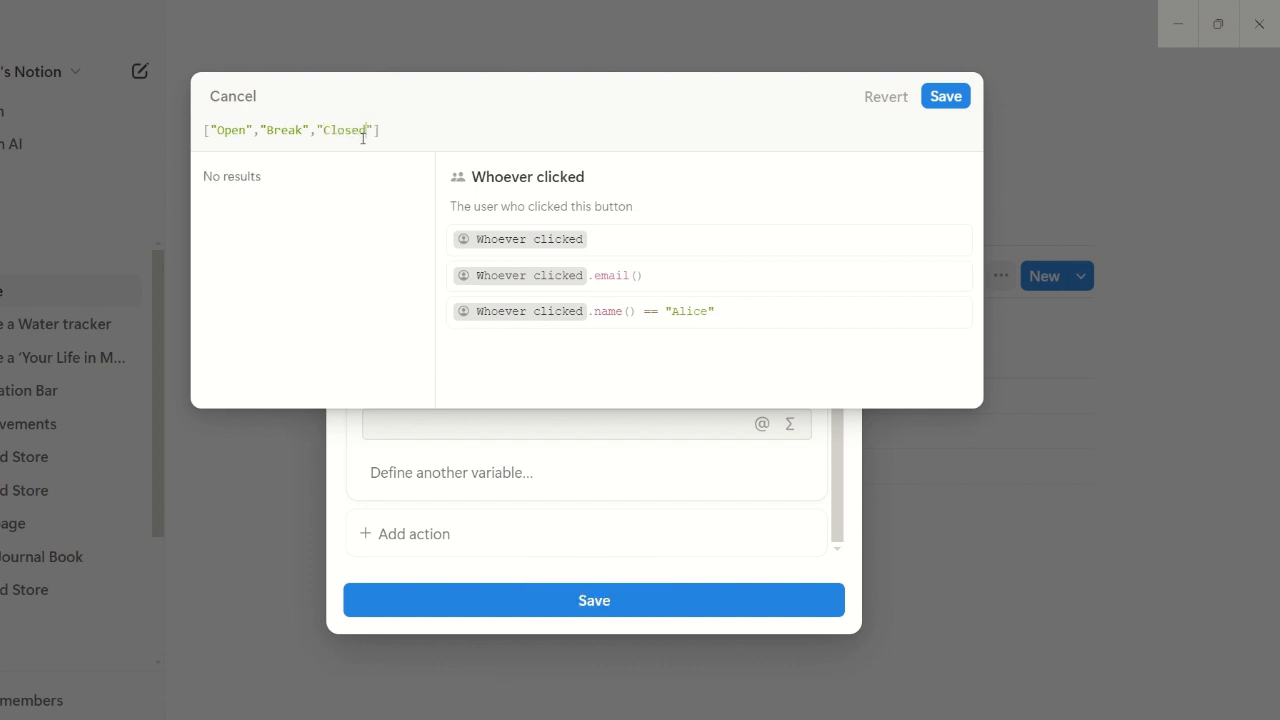
{"action": "left_click_drag", "start_coordinate": [219, 135], "coordinate": [389, 128]}
{"action": "left_click", "coordinate": [387, 131]}
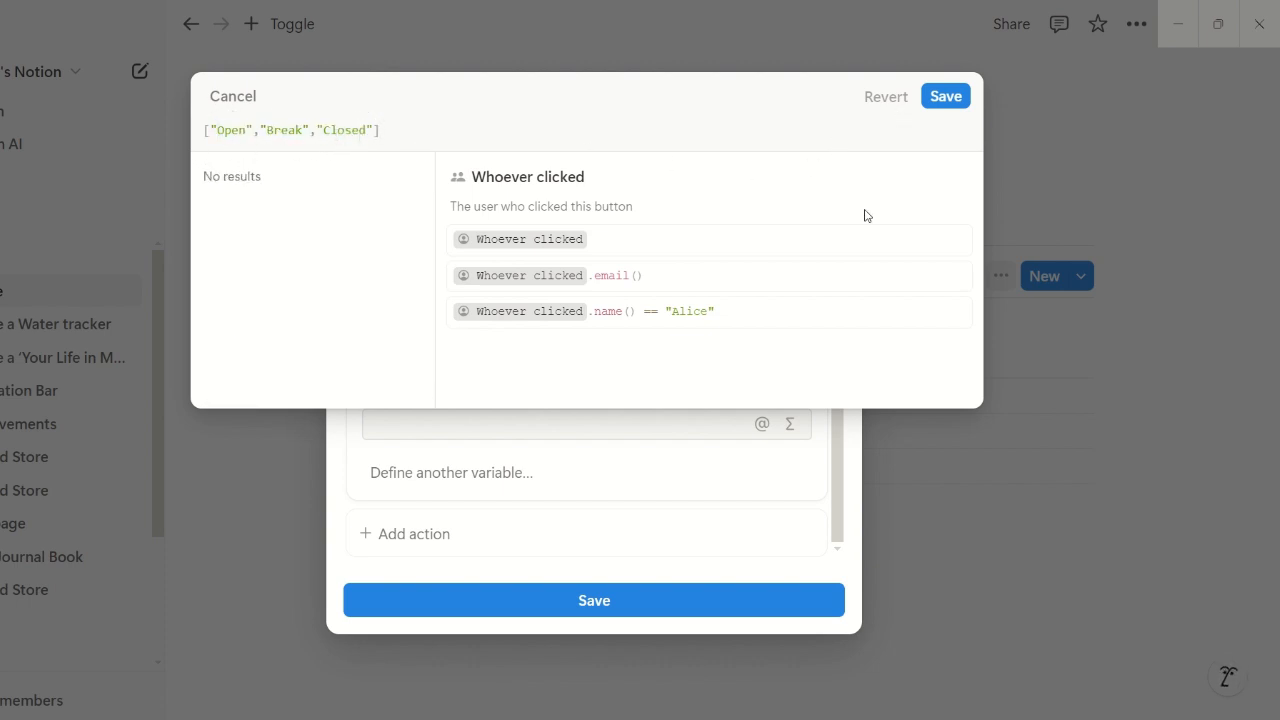
{"action": "key", "text": "ctrl+Return"}
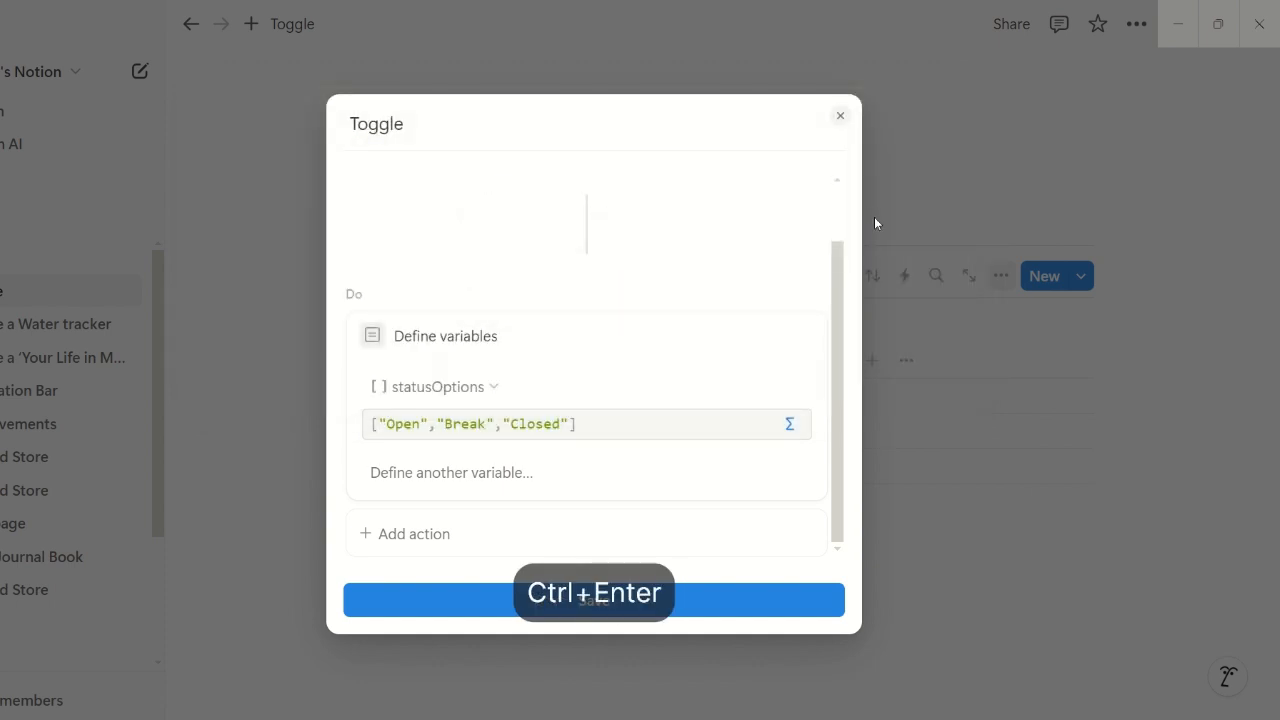
{"action": "left_click", "coordinate": [617, 602]}
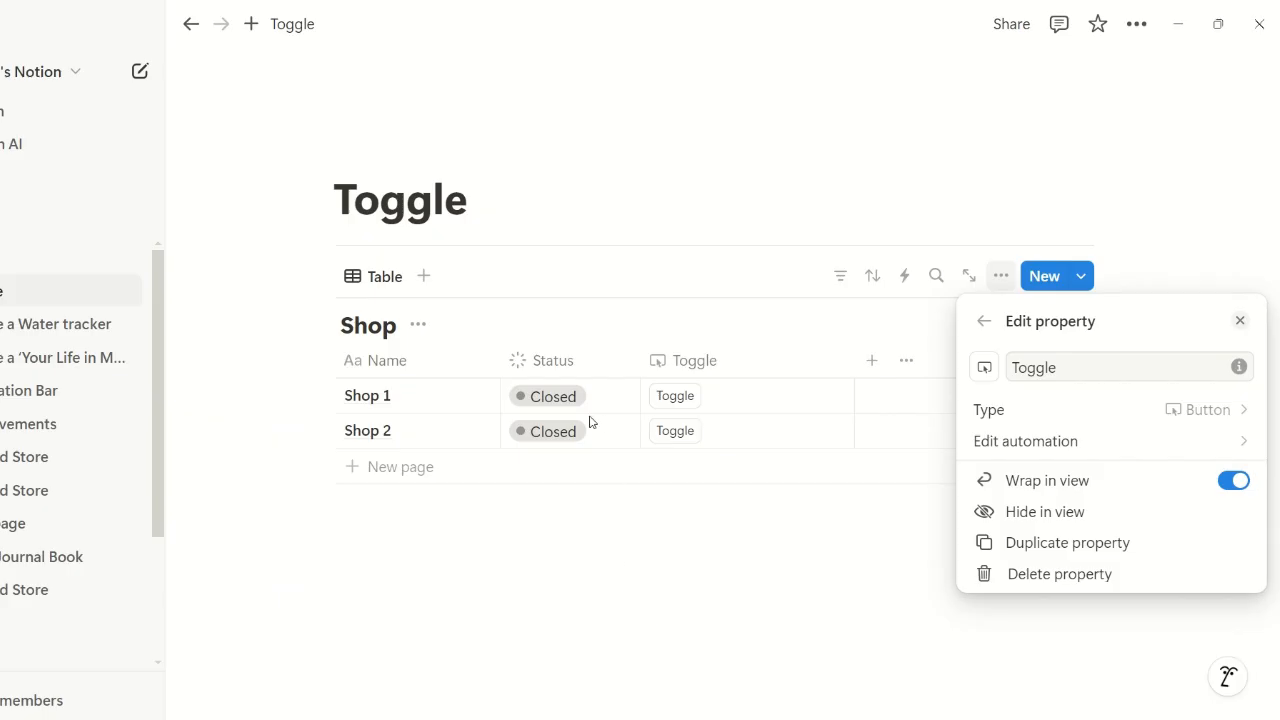
Review the order of the status options offered for Shop 1.
{"action": "left_click", "coordinate": [560, 402]}
{"action": "left_click", "coordinate": [558, 402]}
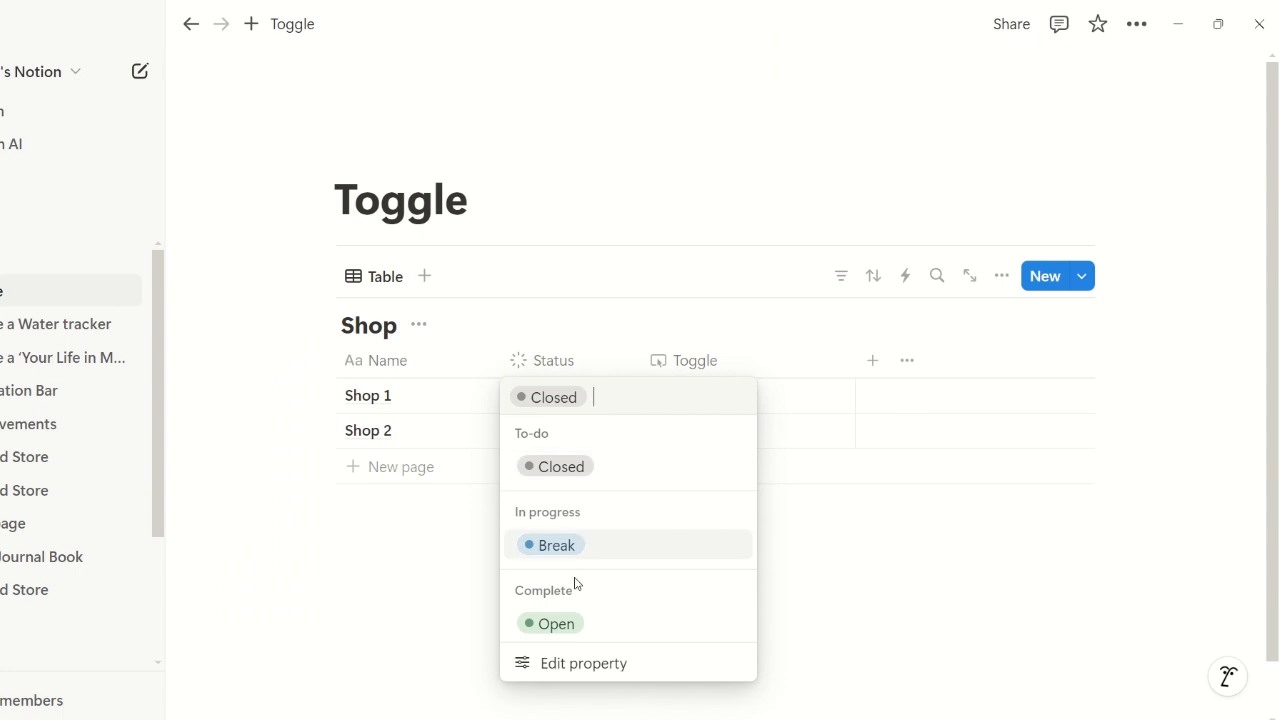
{"action": "key", "text": "Escape"}
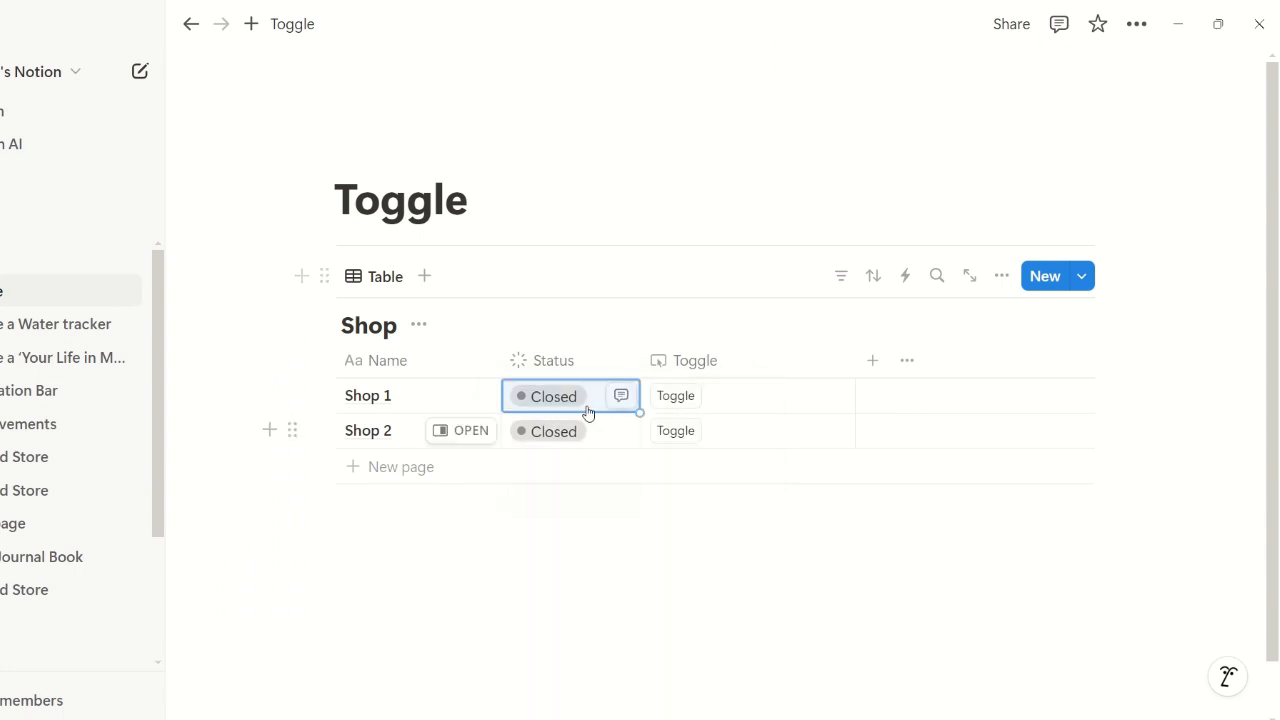
{"action": "key", "text": "Escape"}
Reopen the Toggle button's automation and add a second Define variables action.
{"action": "left_click", "coordinate": [700, 362]}
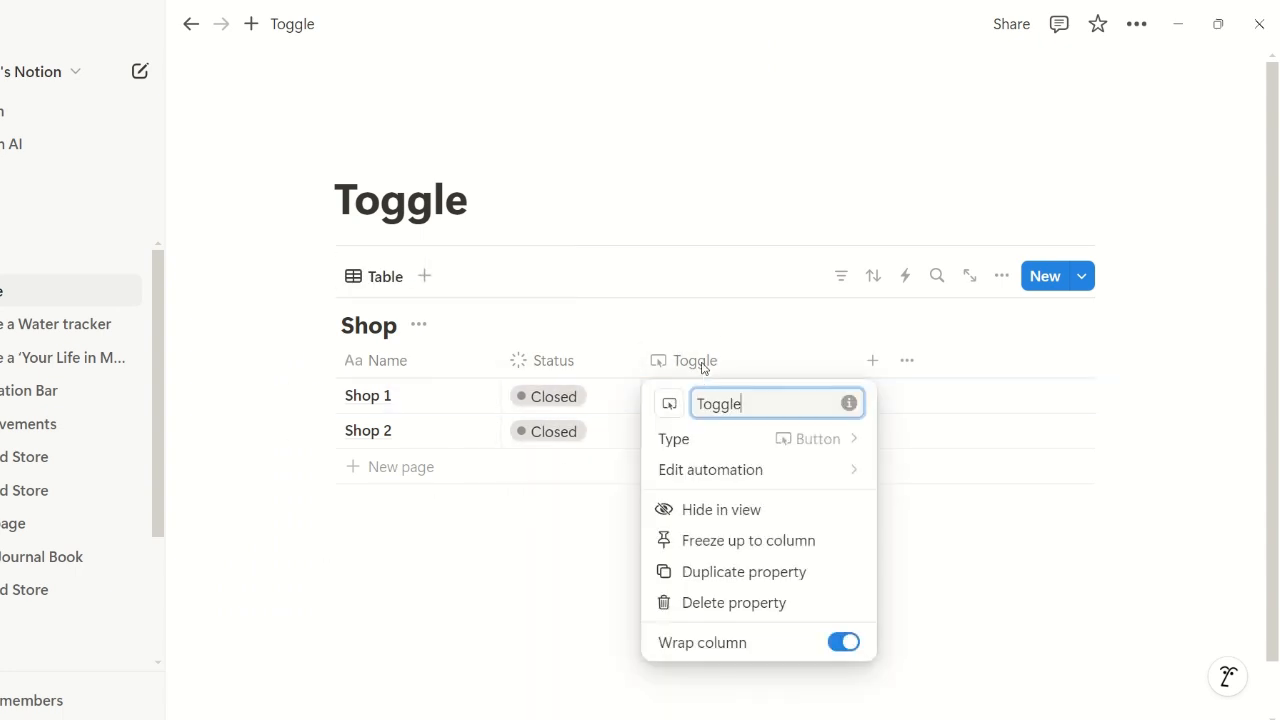
{"action": "left_click", "coordinate": [717, 470]}
{"action": "scroll", "coordinate": [500, 406], "scroll_direction": "down", "scroll_amount": 2}
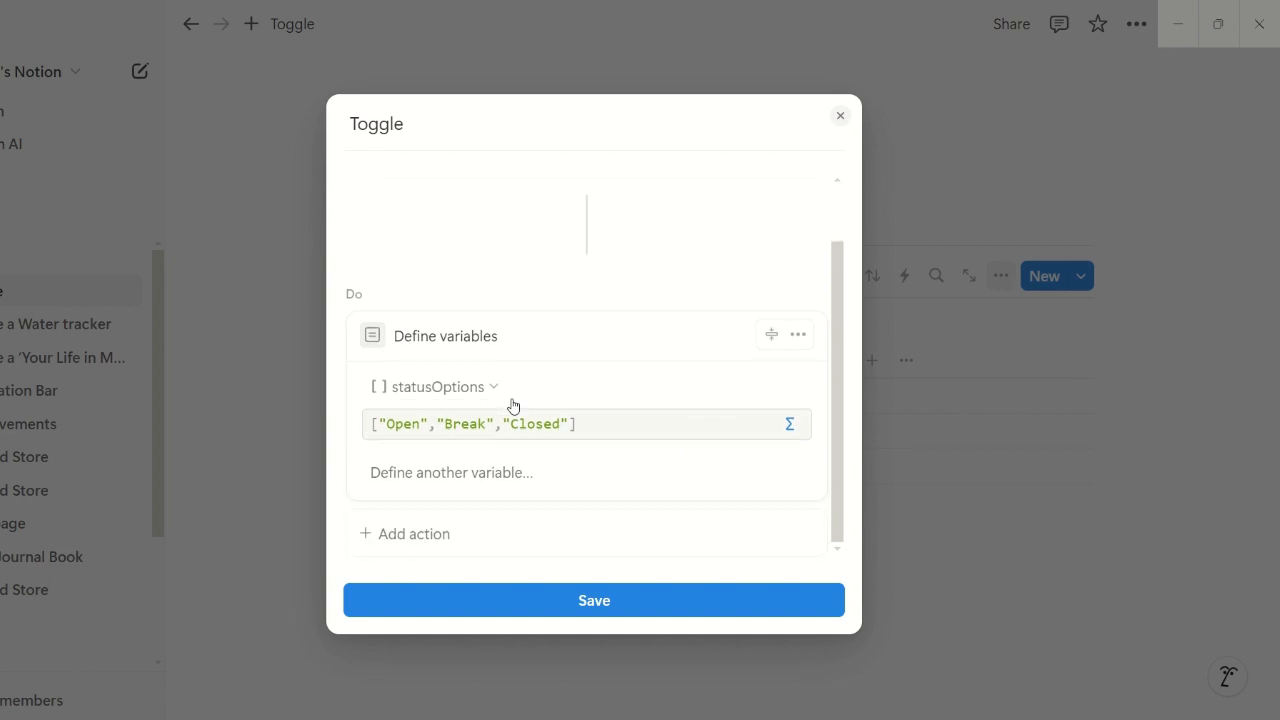
{"action": "left_click", "coordinate": [478, 536]}
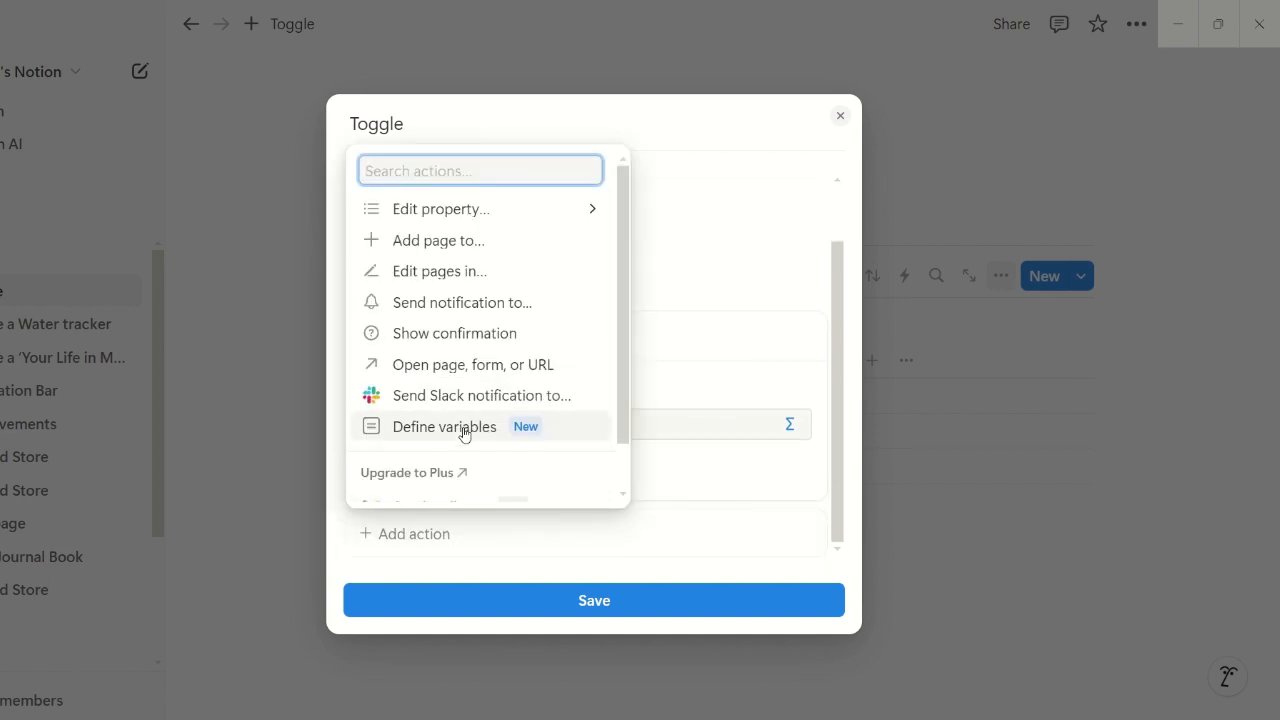
{"action": "left_click", "coordinate": [463, 430]}
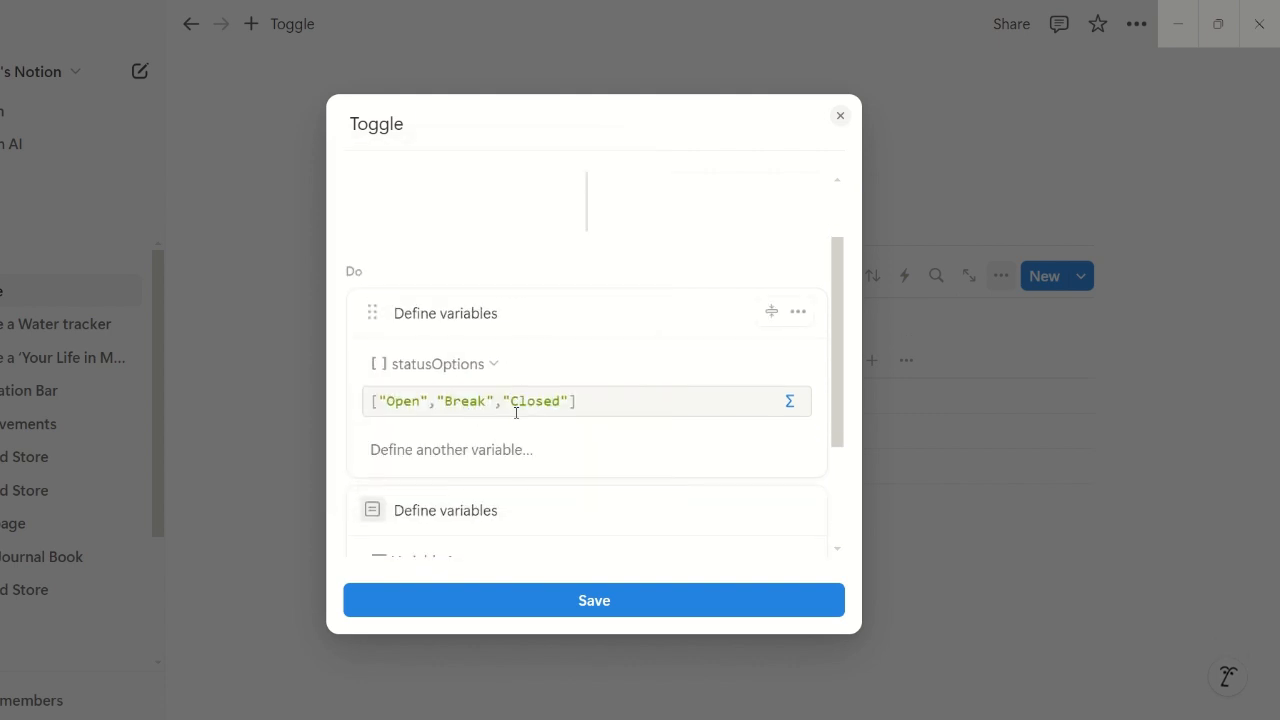
Rename the second action's variable as currentIndex.
{"action": "left_click", "coordinate": [456, 392]}
{"action": "key", "text": "ctrl+a"}
{"action": "key", "text": "BackSpace"}
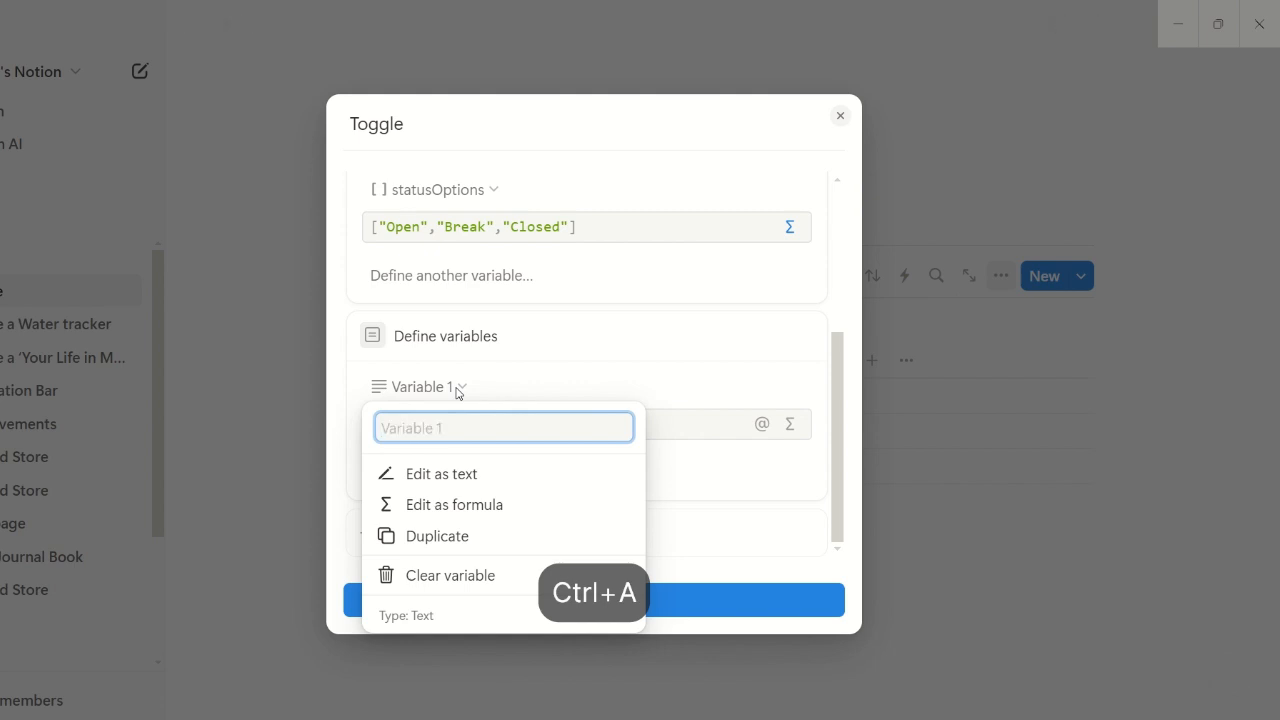
{"action": "type", "text": "current"}
{"action": "type", "text": "Index"}
{"action": "key", "text": "Return"}
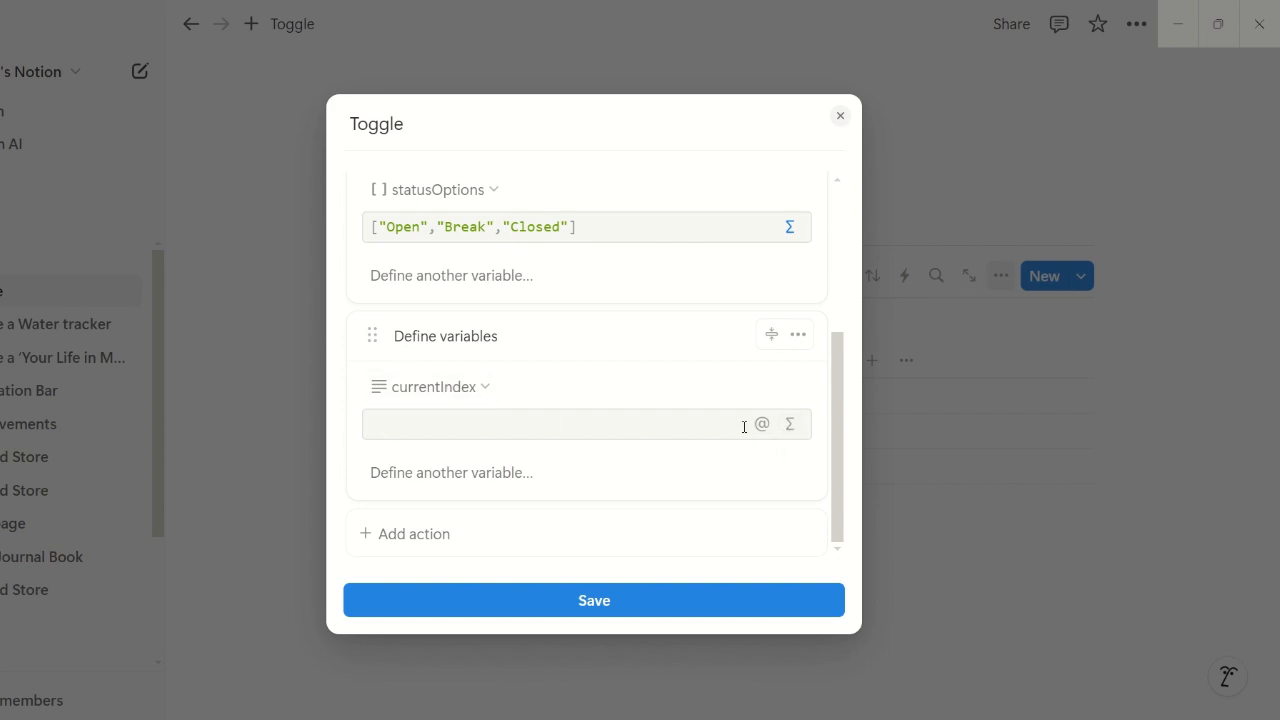
Start the currentIndex formula with the findIndex function and put its arguments on a new line.
{"action": "left_click", "coordinate": [790, 424]}
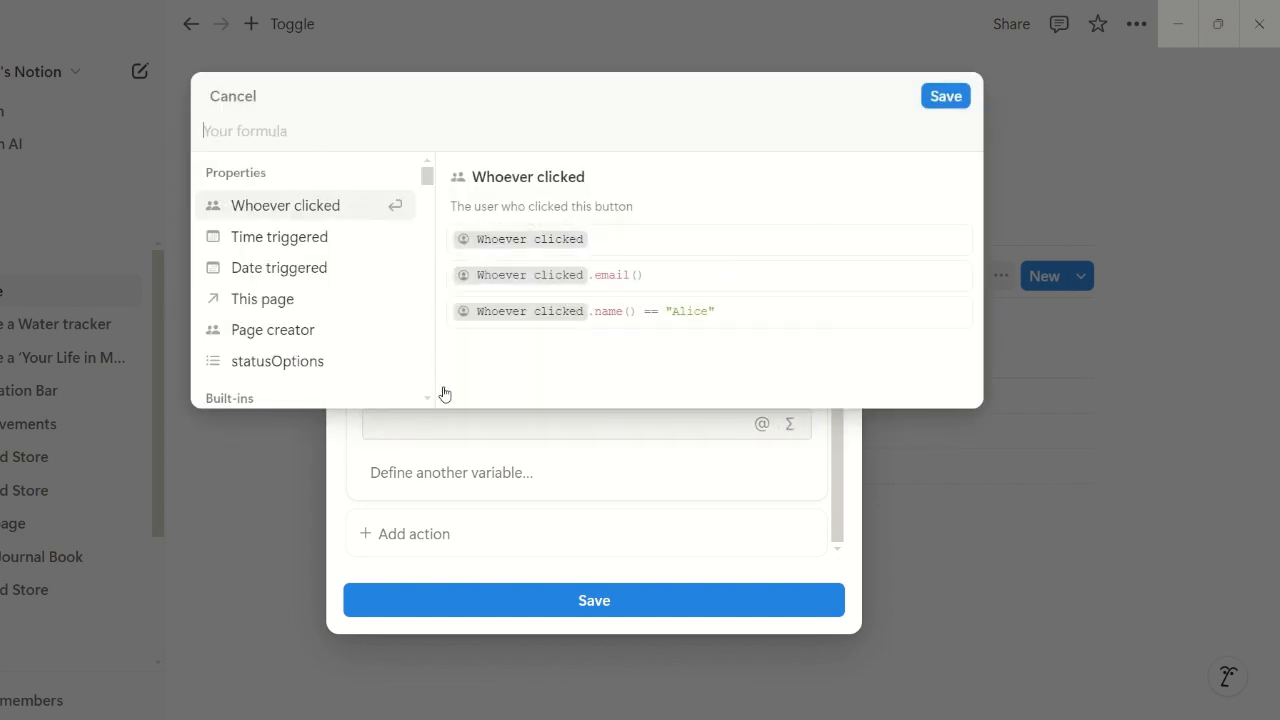
{"action": "key", "text": "Down"}
{"action": "key", "text": "Down"}
{"action": "key", "text": "Down"}
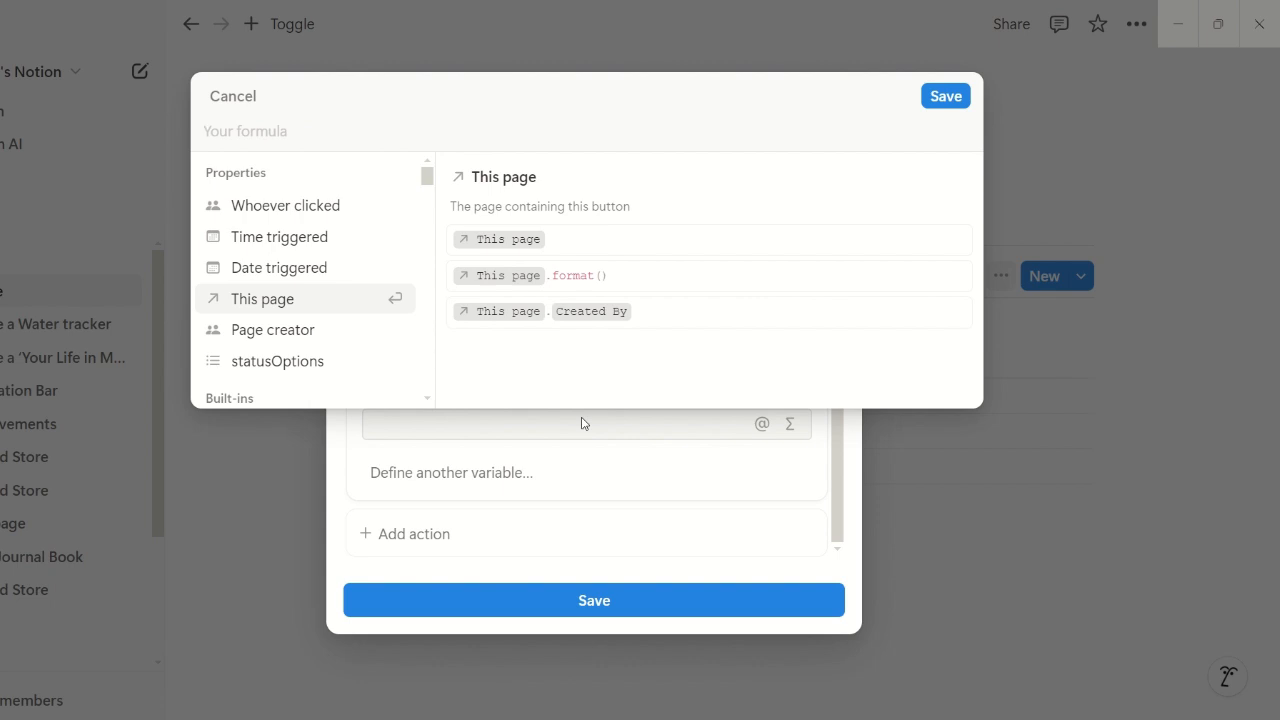
{"action": "type", "text": "find"}
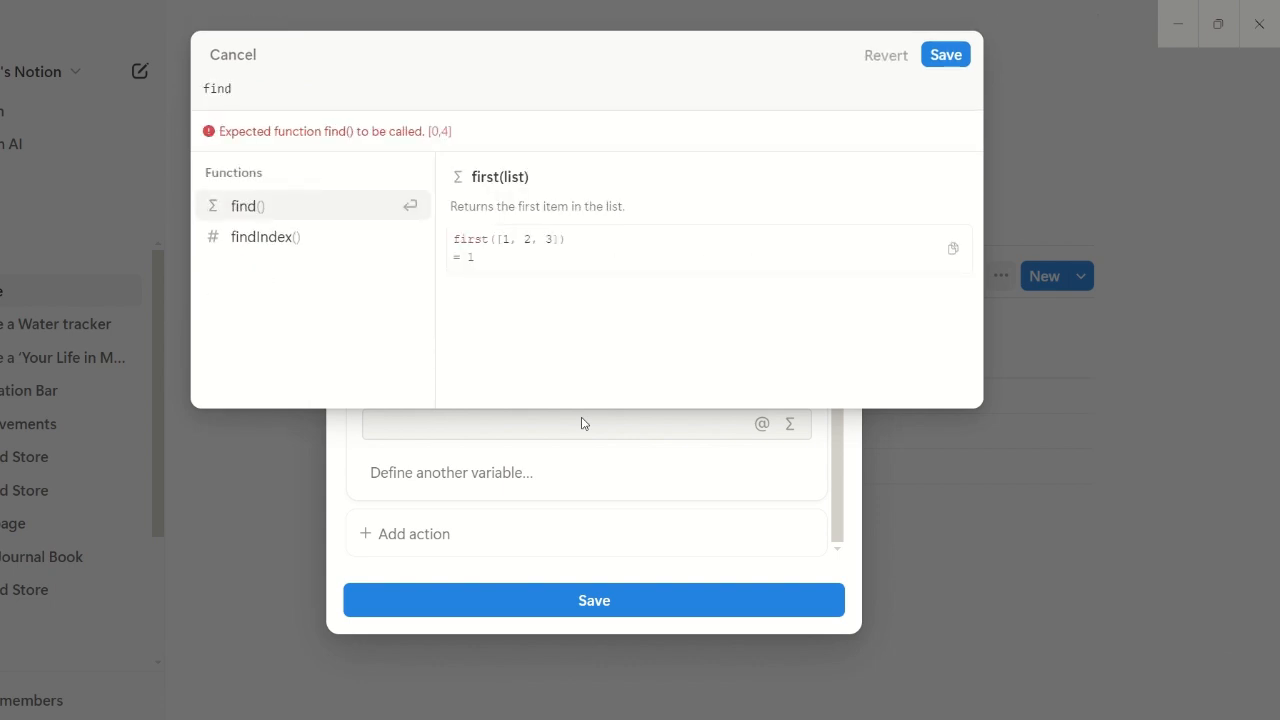
{"action": "key", "text": "Down"}
{"action": "key", "text": "Return"}
{"action": "key", "text": "shift+Return"}
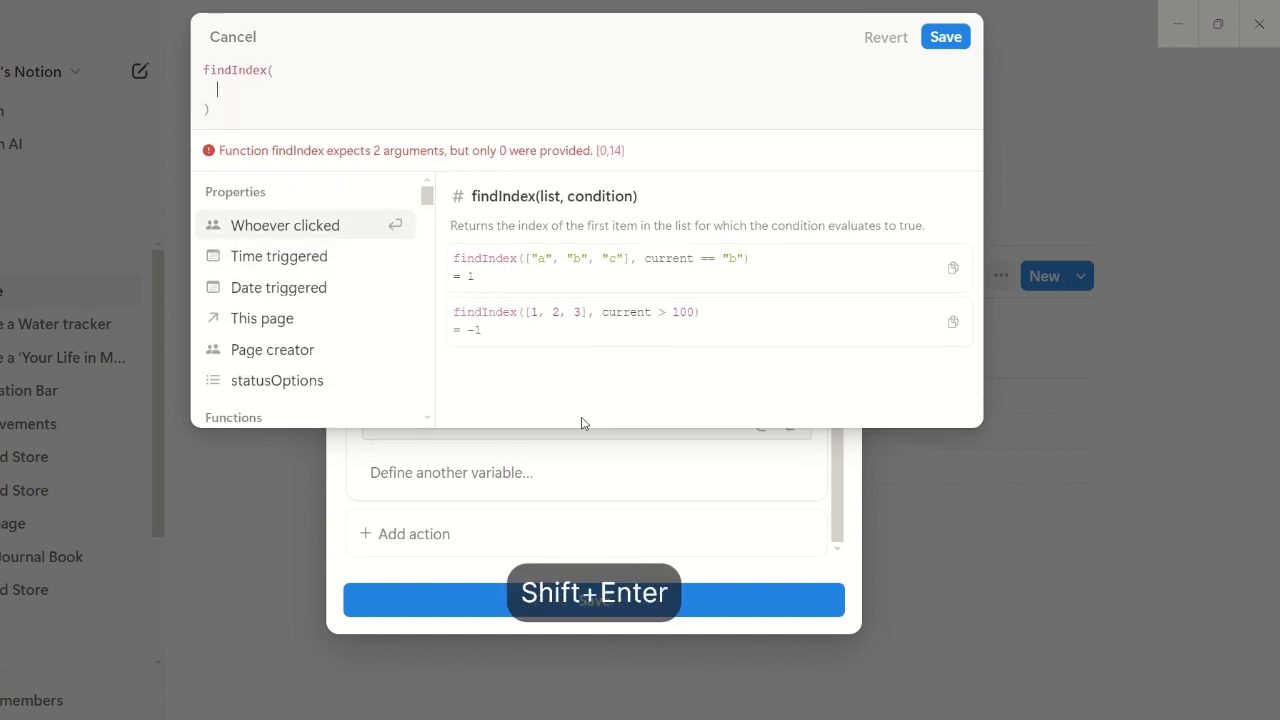
Insert statusOptions as the findIndex list and begin the condition with "current ==".
{"action": "left_click", "coordinate": [287, 75]}
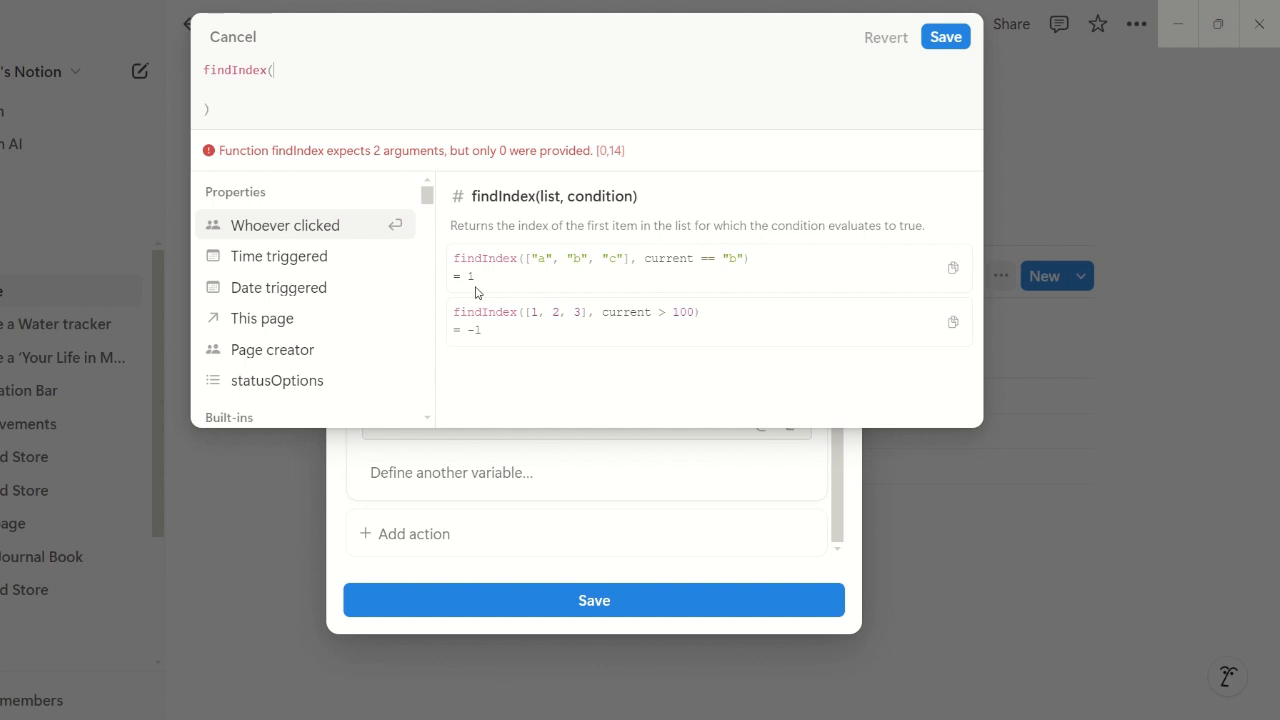
{"action": "left_click", "coordinate": [297, 86]}
{"action": "left_click", "coordinate": [300, 381]}
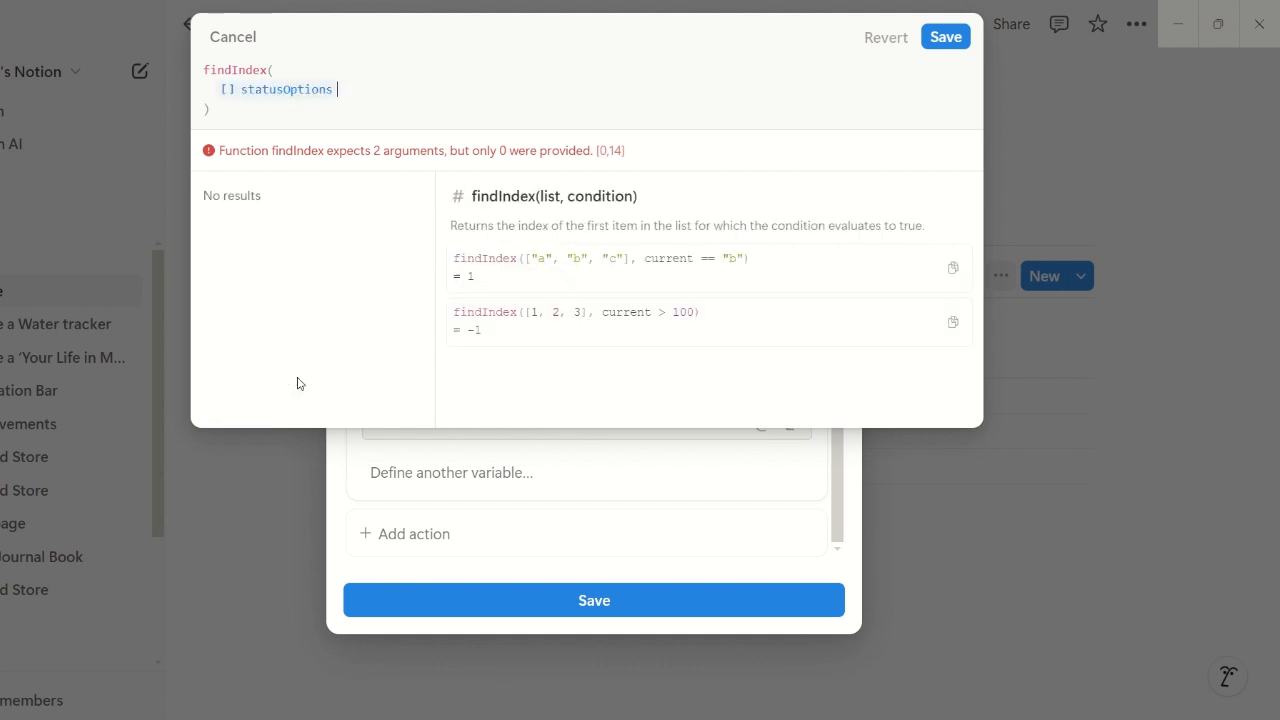
{"action": "type", "text": ", "}
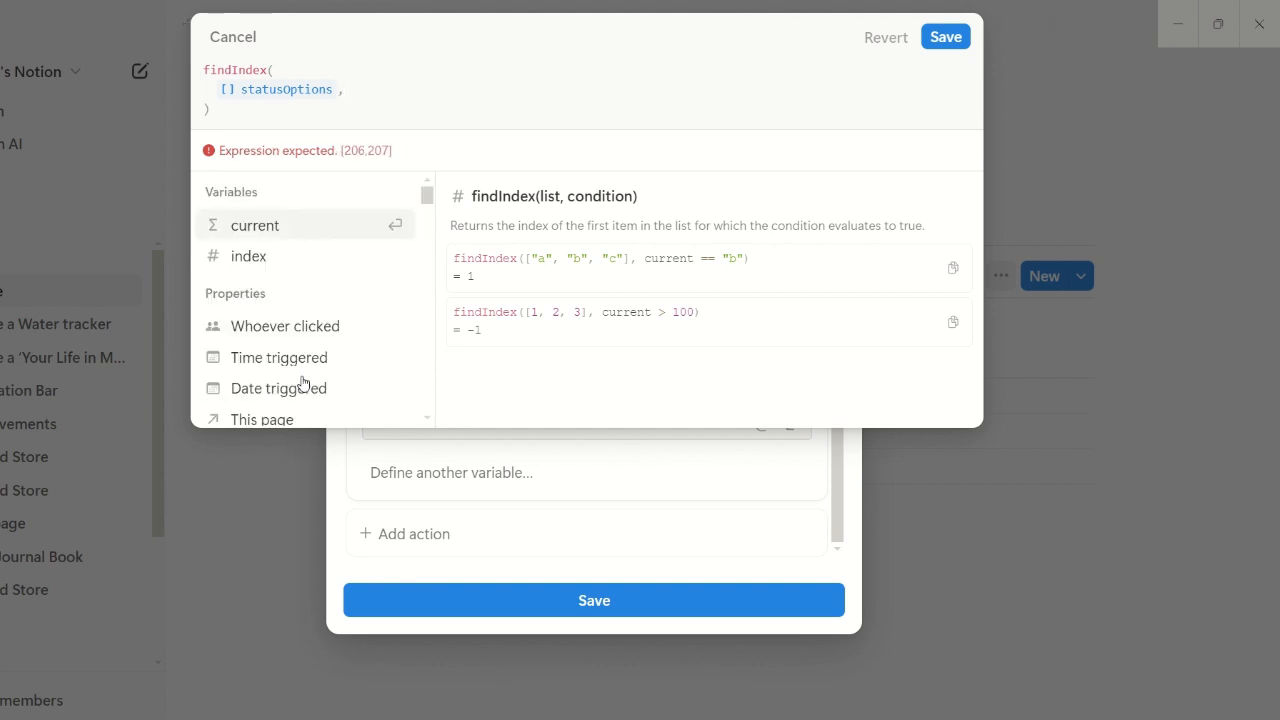
{"action": "type", "text": "curr"}
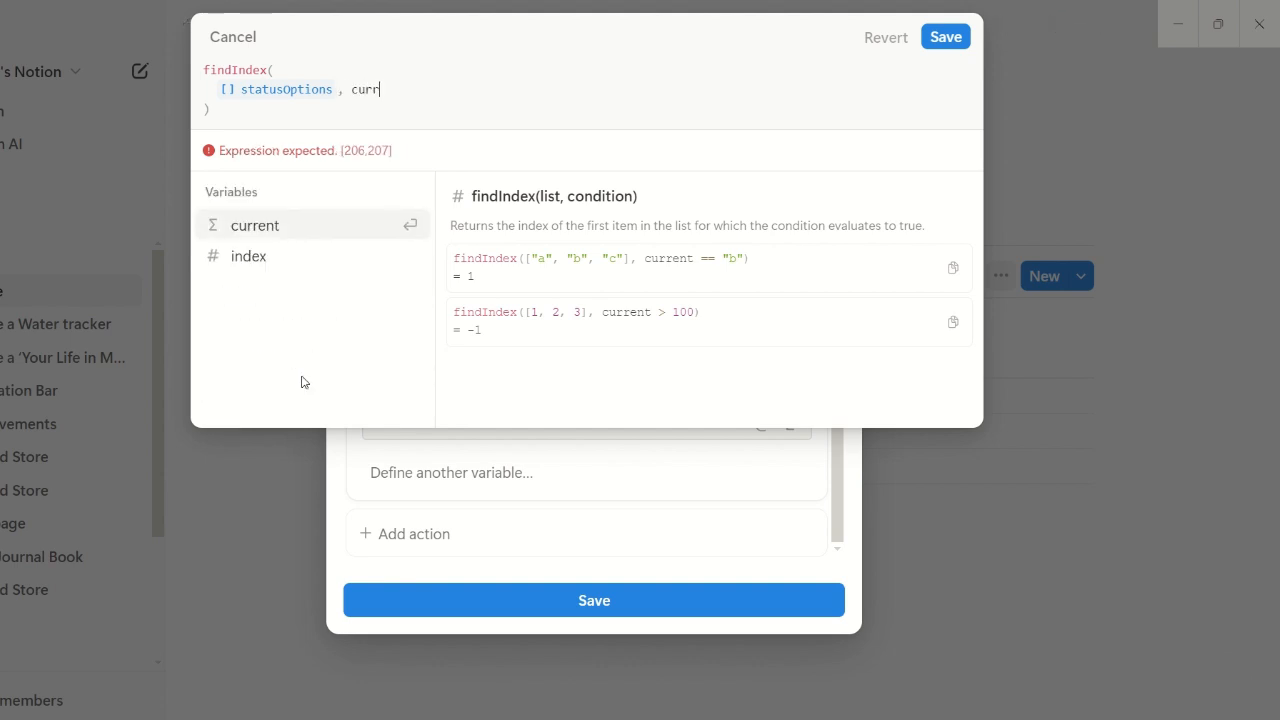
{"action": "type", "text": "ent =="}
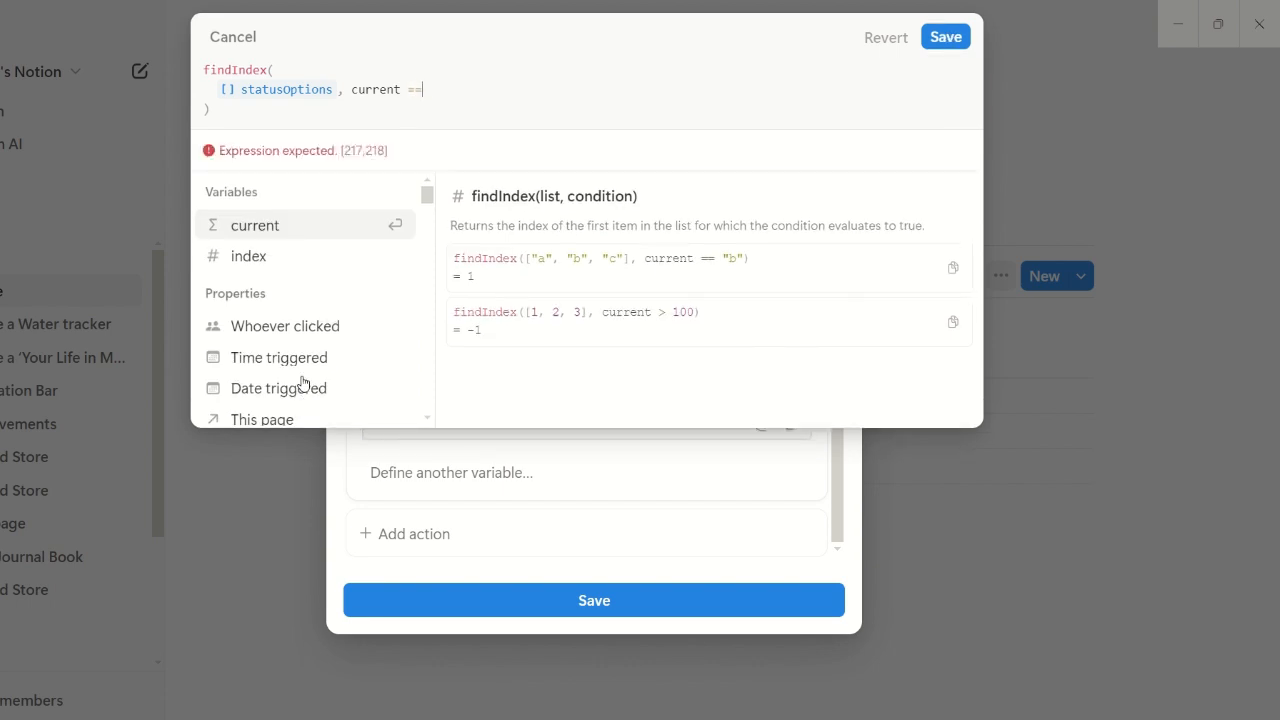
Complete the findIndex condition by comparing current with format(This page.Status).
{"action": "type", "text": " forma"}
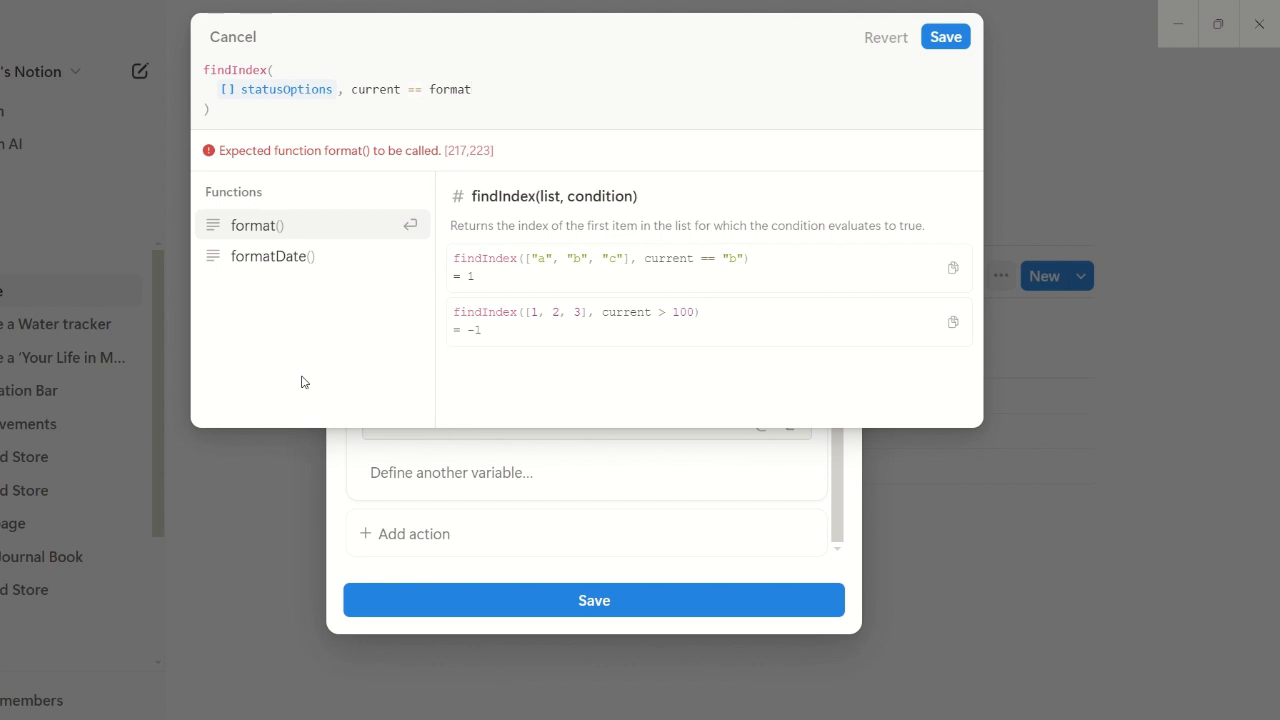
{"action": "type", "text": "t"}
{"action": "key", "text": "Return"}
{"action": "type", "text": "This"}
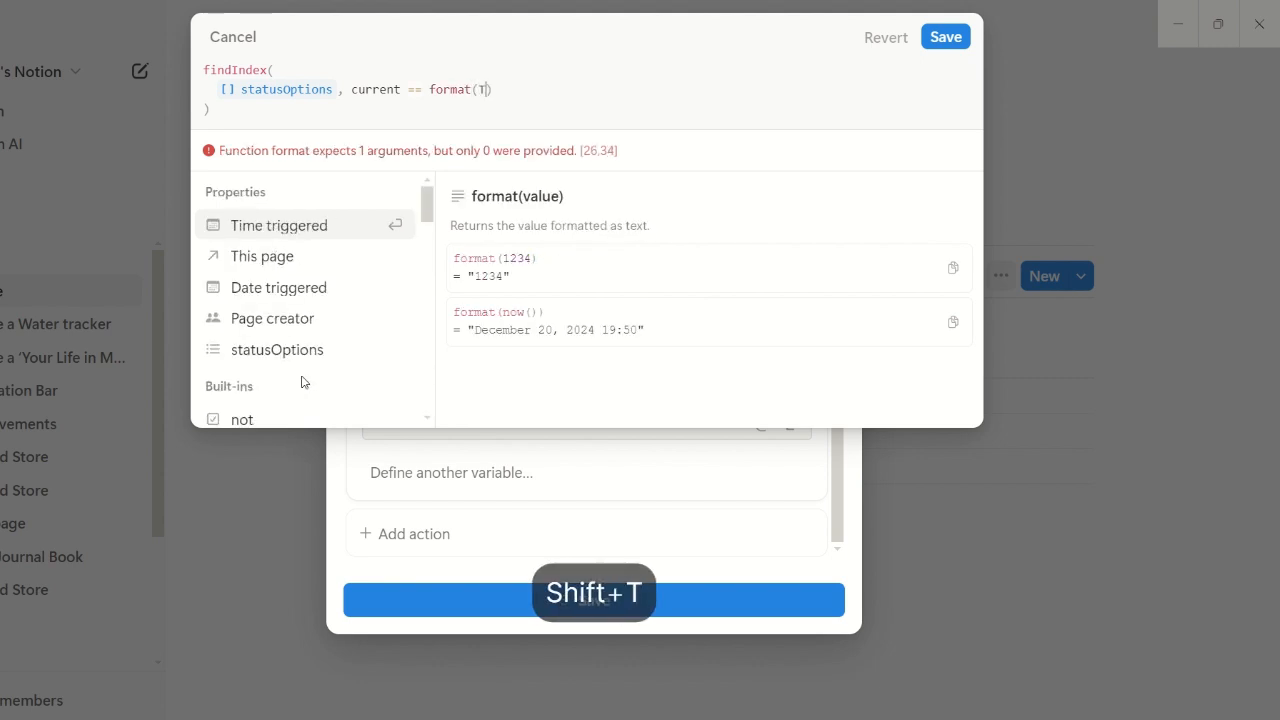
{"action": "key", "text": "Return"}
{"action": "type", "text": ".Stat"}
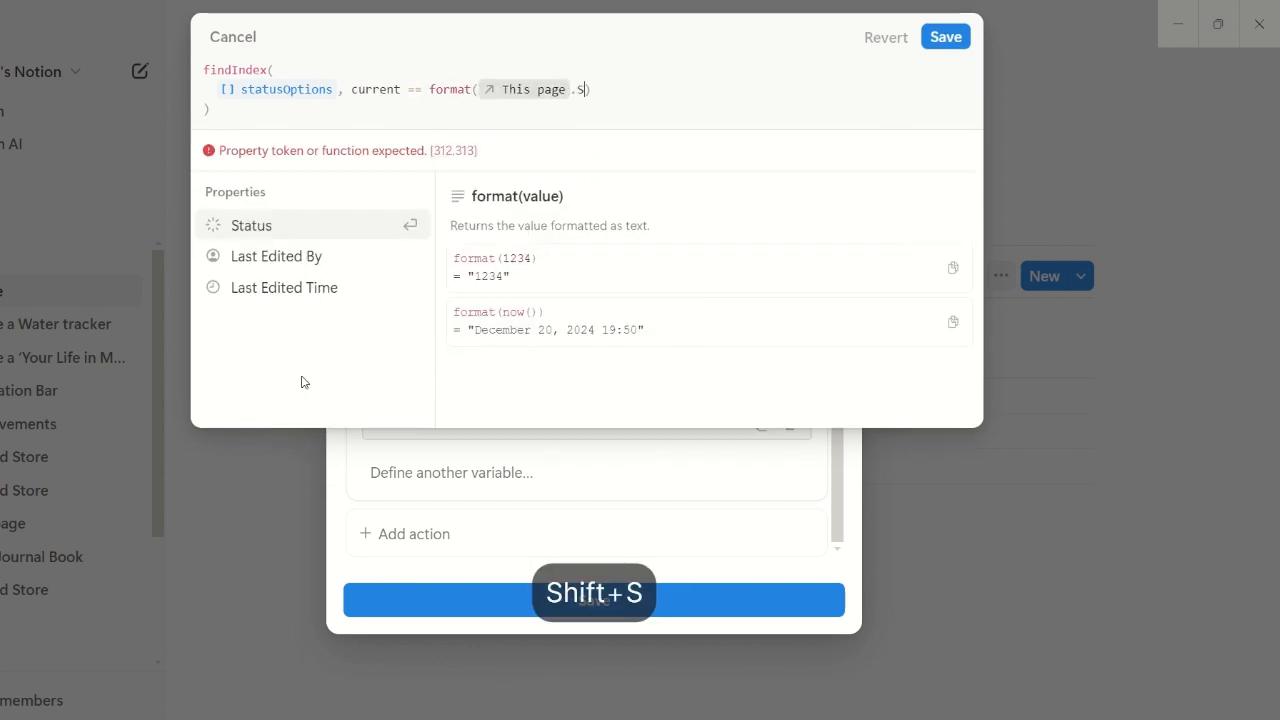
{"action": "key", "text": "Return"}
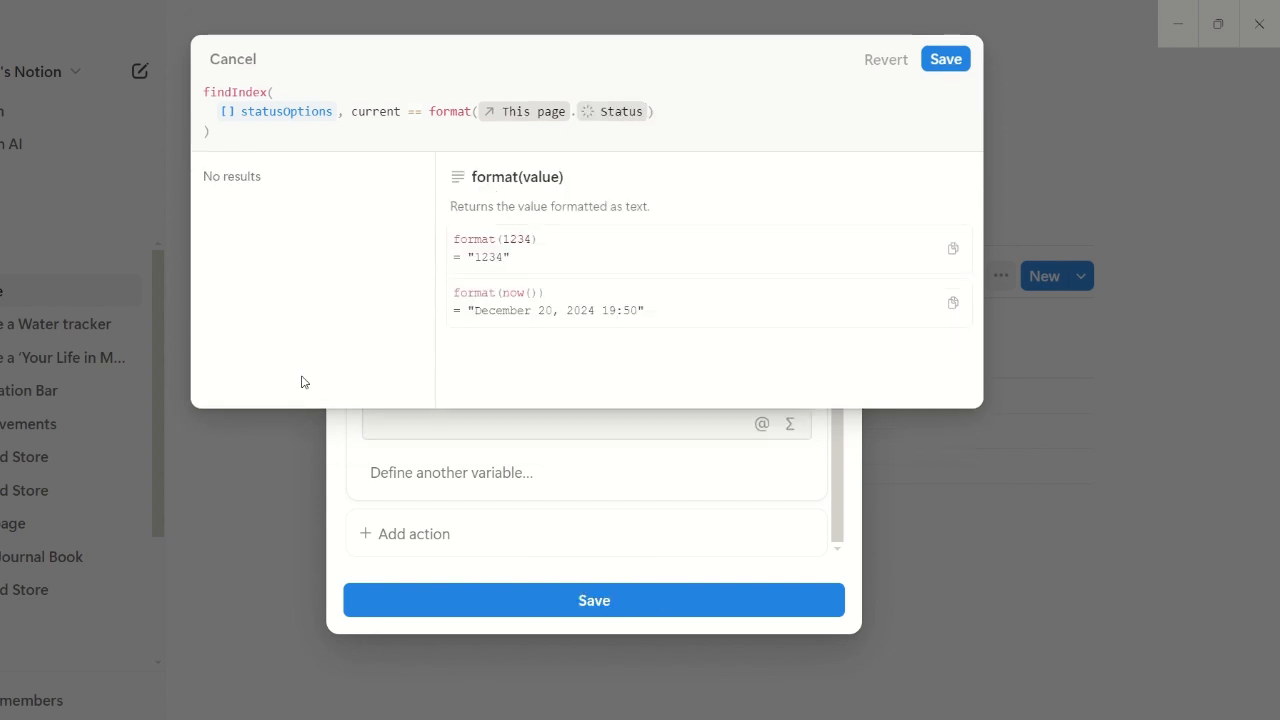
Check the condition's format and current parts, and save the currentIndex formula.
{"action": "left_click", "coordinate": [249, 132]}
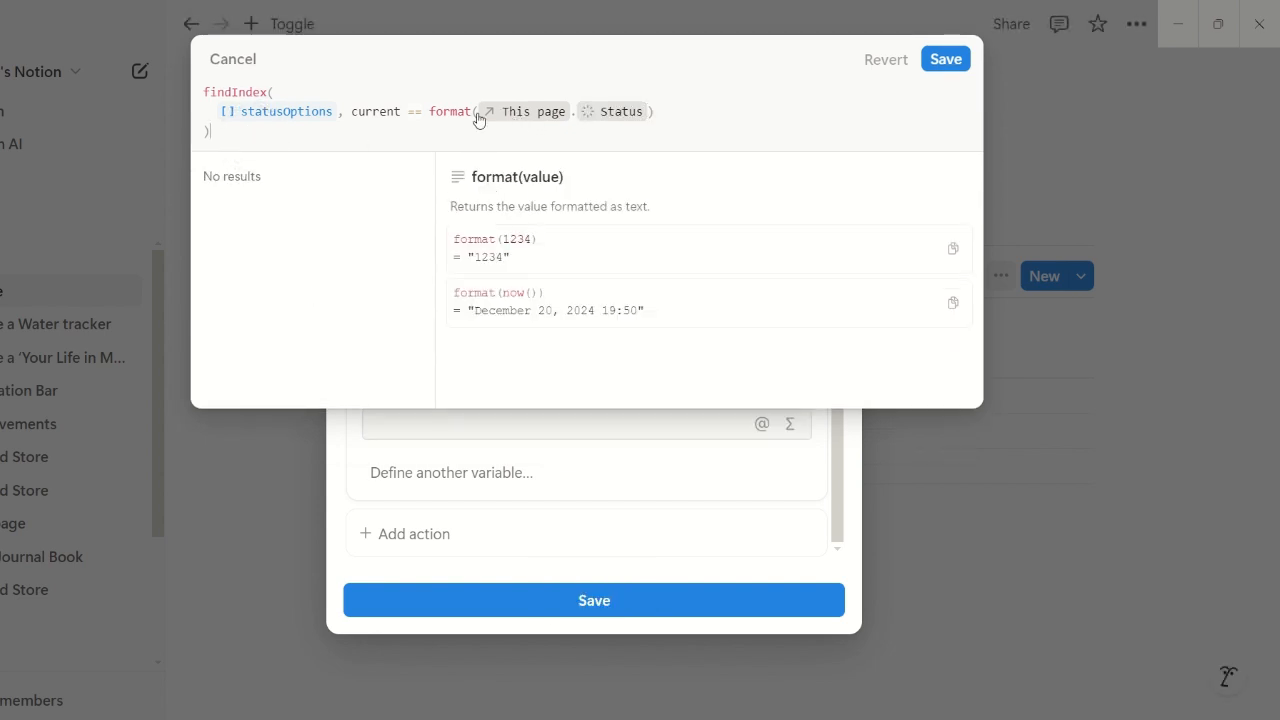
{"action": "left_click_drag", "start_coordinate": [430, 113], "coordinate": [661, 127]}
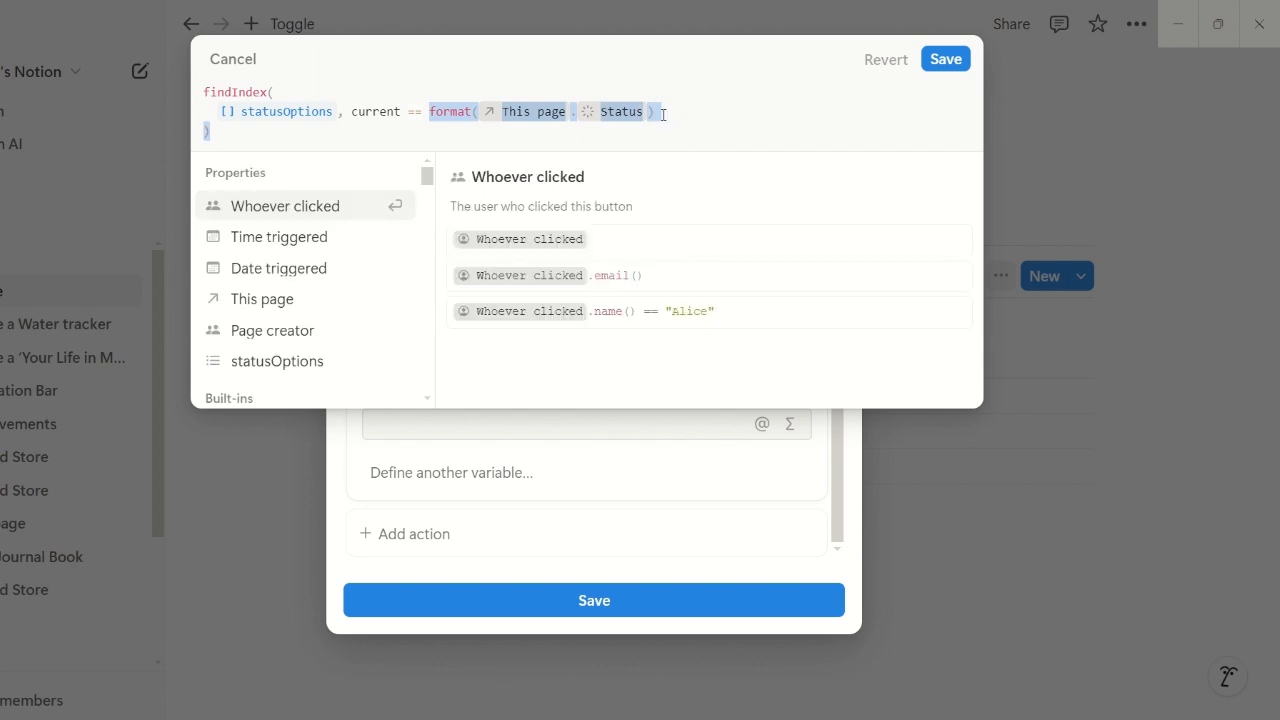
{"action": "left_click", "coordinate": [655, 114]}
{"action": "double_click", "coordinate": [356, 112]}
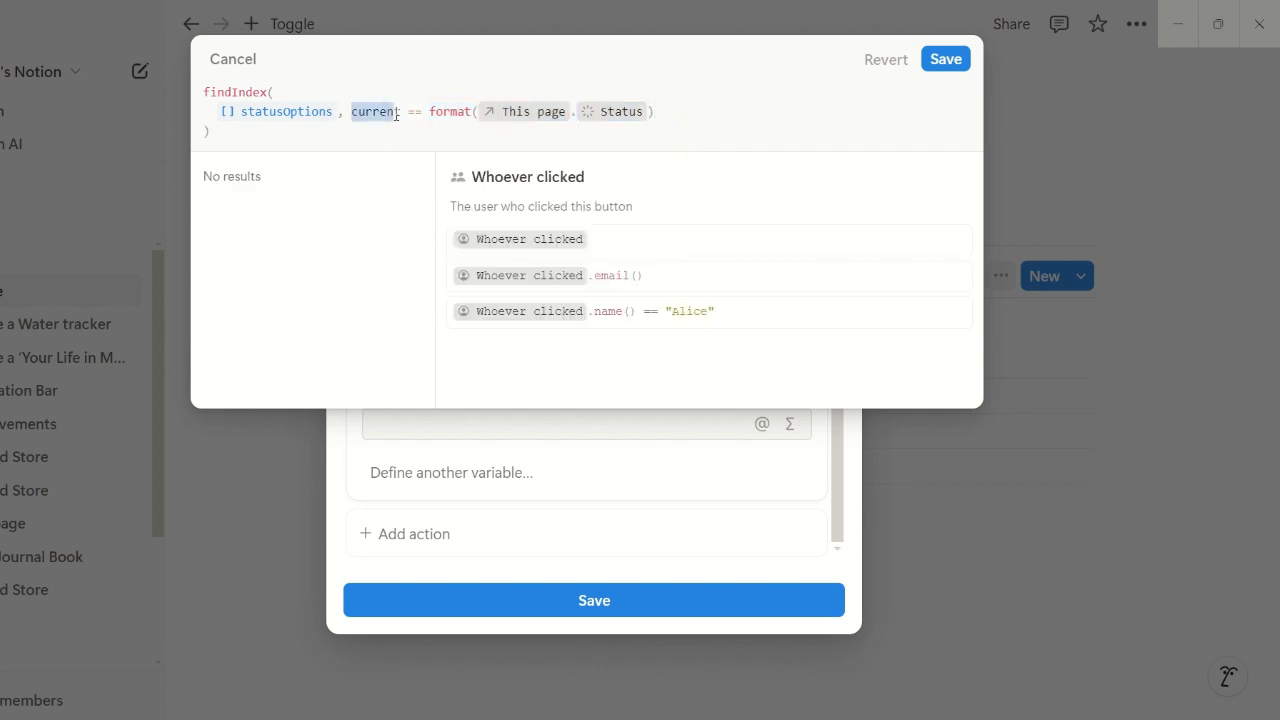
{"action": "left_click", "coordinate": [401, 110]}
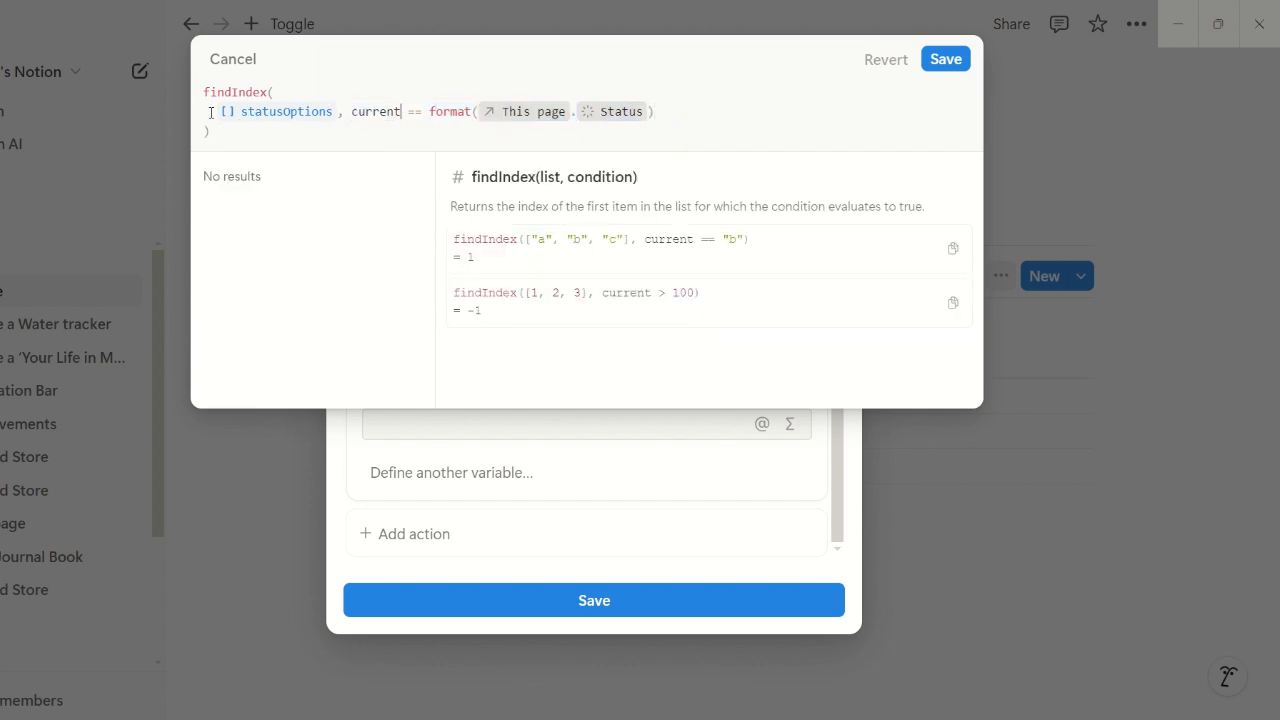
{"action": "left_click", "coordinate": [222, 133]}
{"action": "key", "text": "ctrl+Return"}
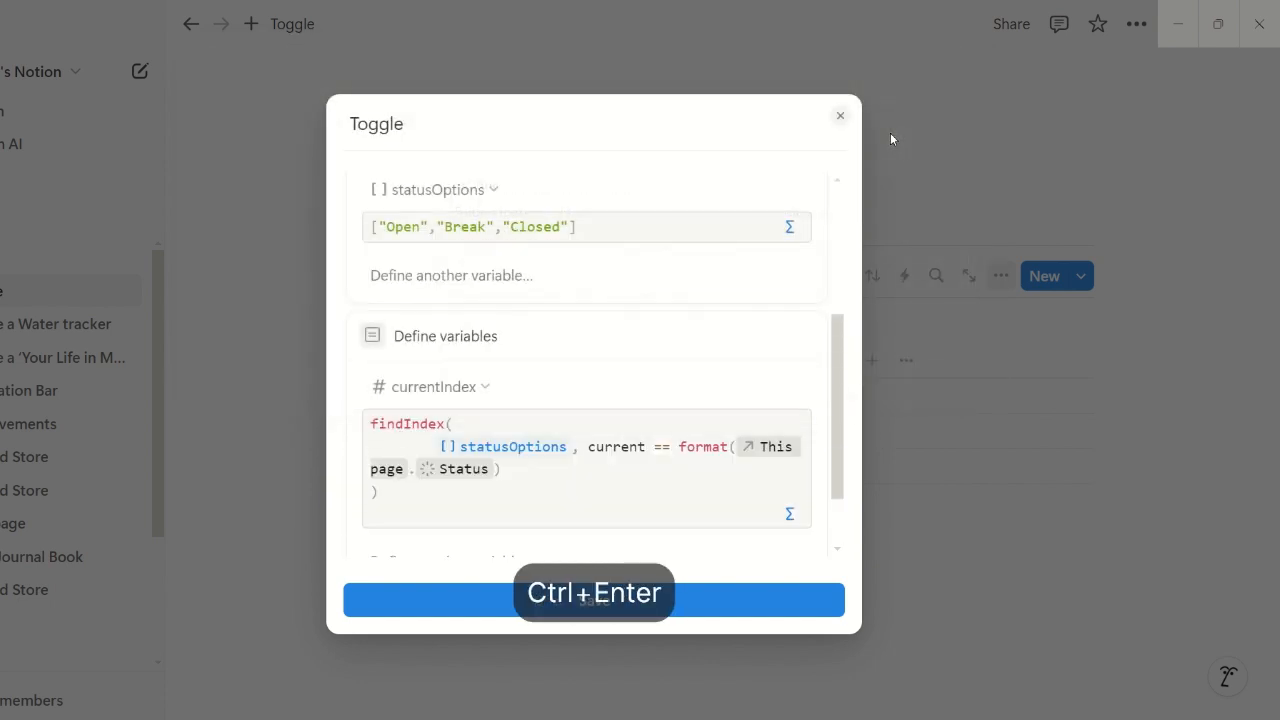
Add an Edit property action that sets this page's Status to Open, following the currentIndex action.
{"action": "scroll", "coordinate": [579, 315], "scroll_direction": "down", "scroll_amount": 2}
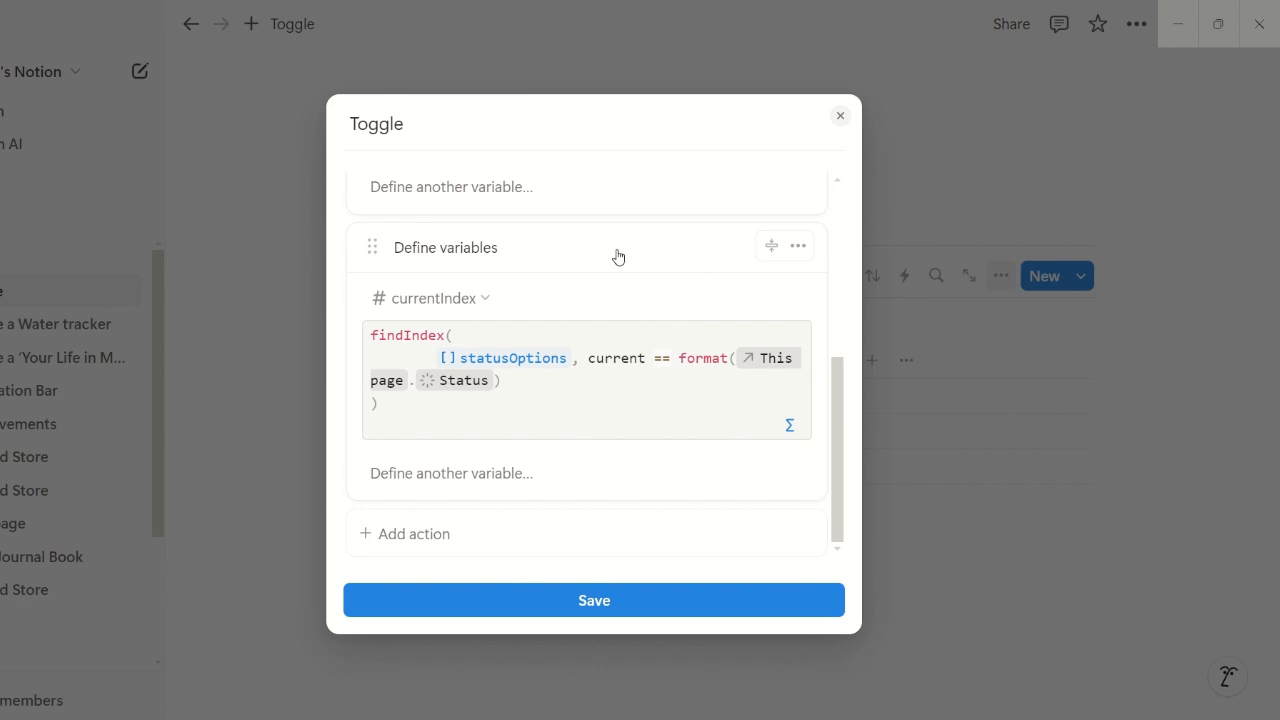
{"action": "left_click", "coordinate": [514, 536]}
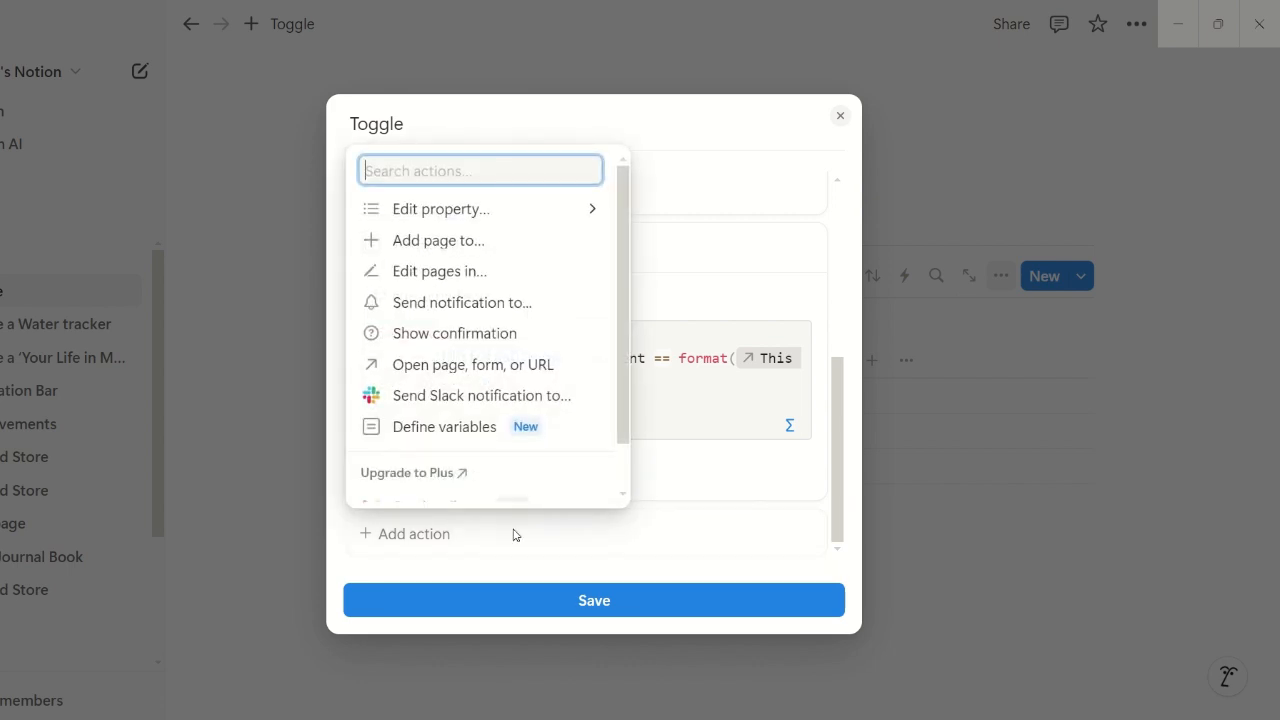
{"action": "left_click", "coordinate": [470, 212]}
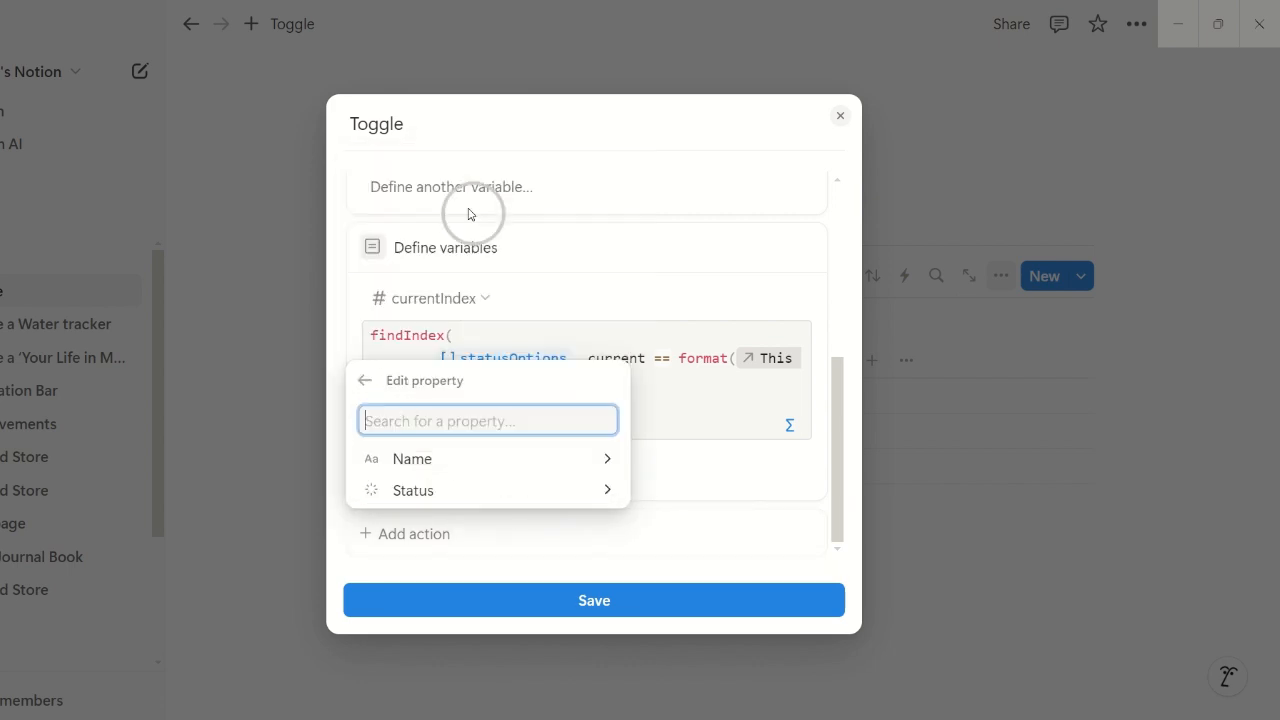
{"action": "left_click", "coordinate": [452, 491]}
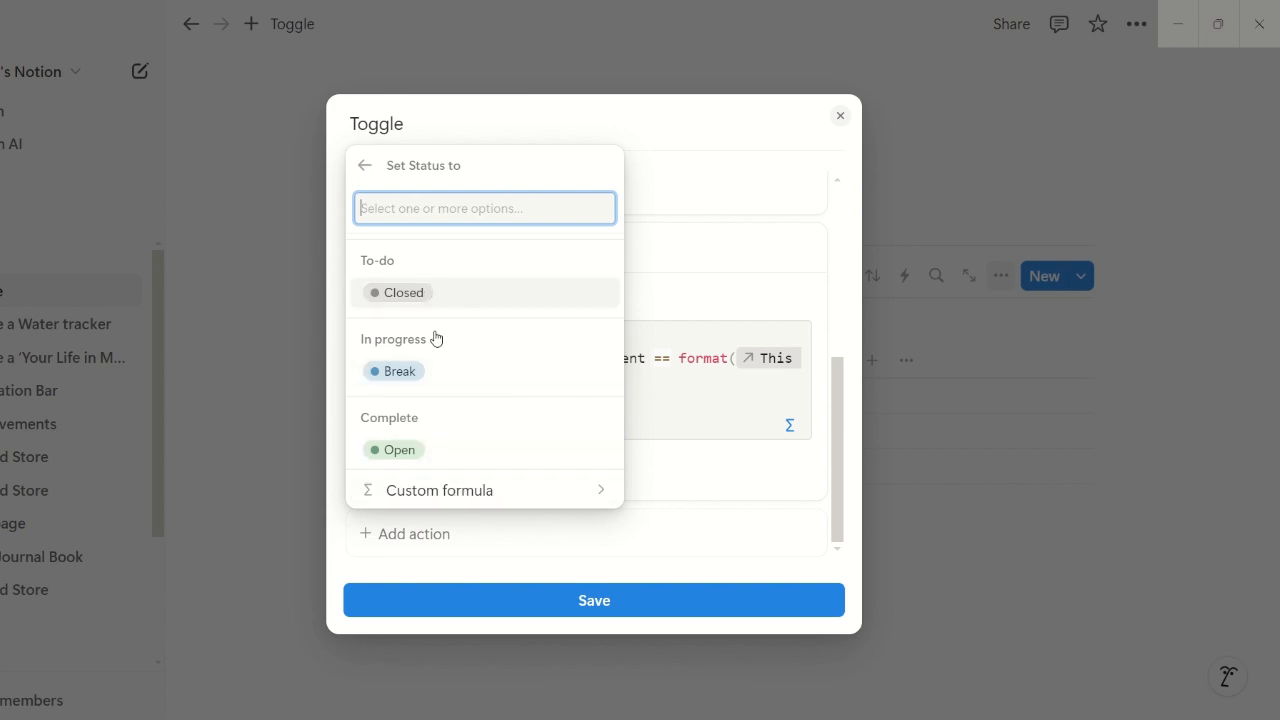
{"action": "left_click", "coordinate": [455, 458]}
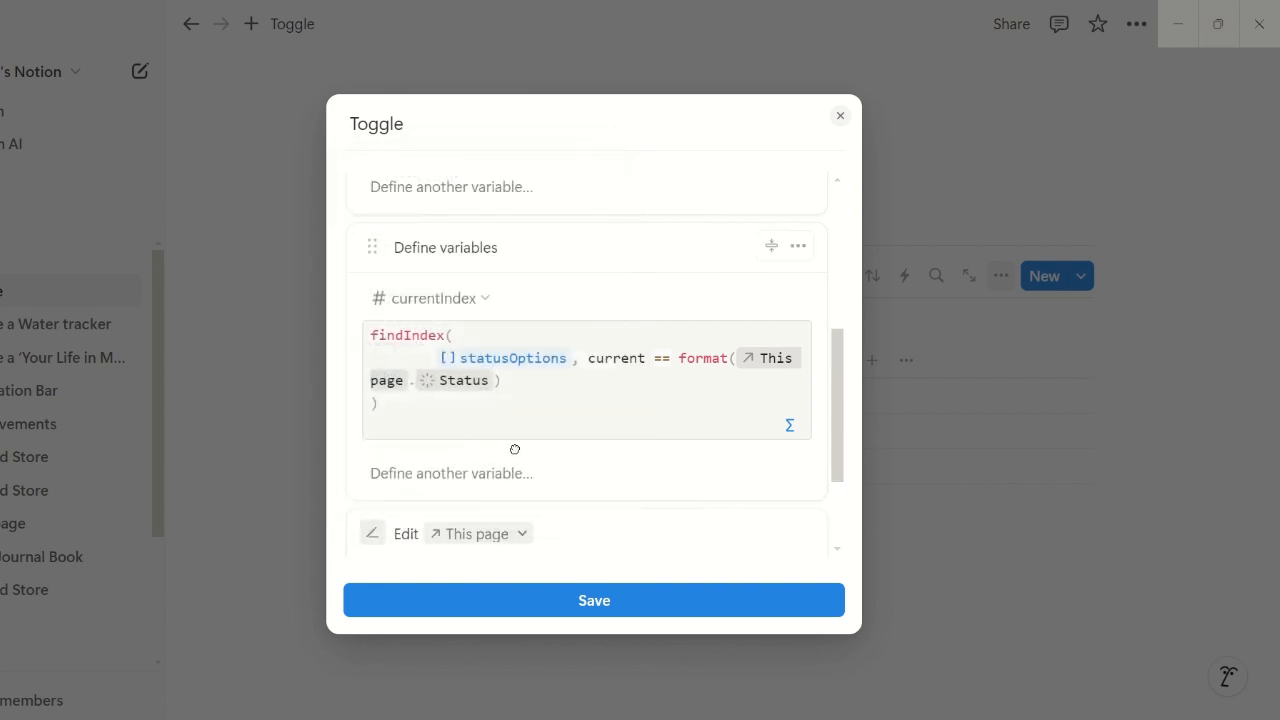
{"action": "scroll", "coordinate": [510, 435], "scroll_direction": "up", "scroll_amount": 3}
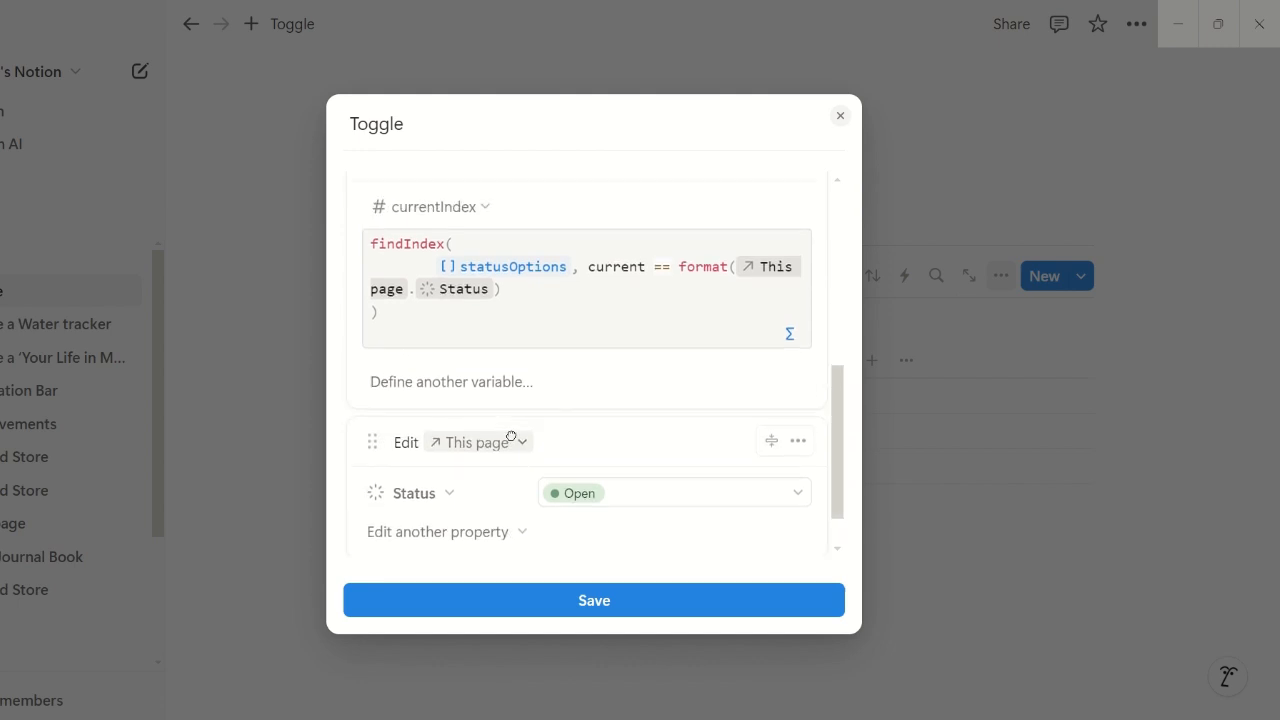
{"action": "scroll", "coordinate": [513, 443], "scroll_direction": "down", "scroll_amount": 4}
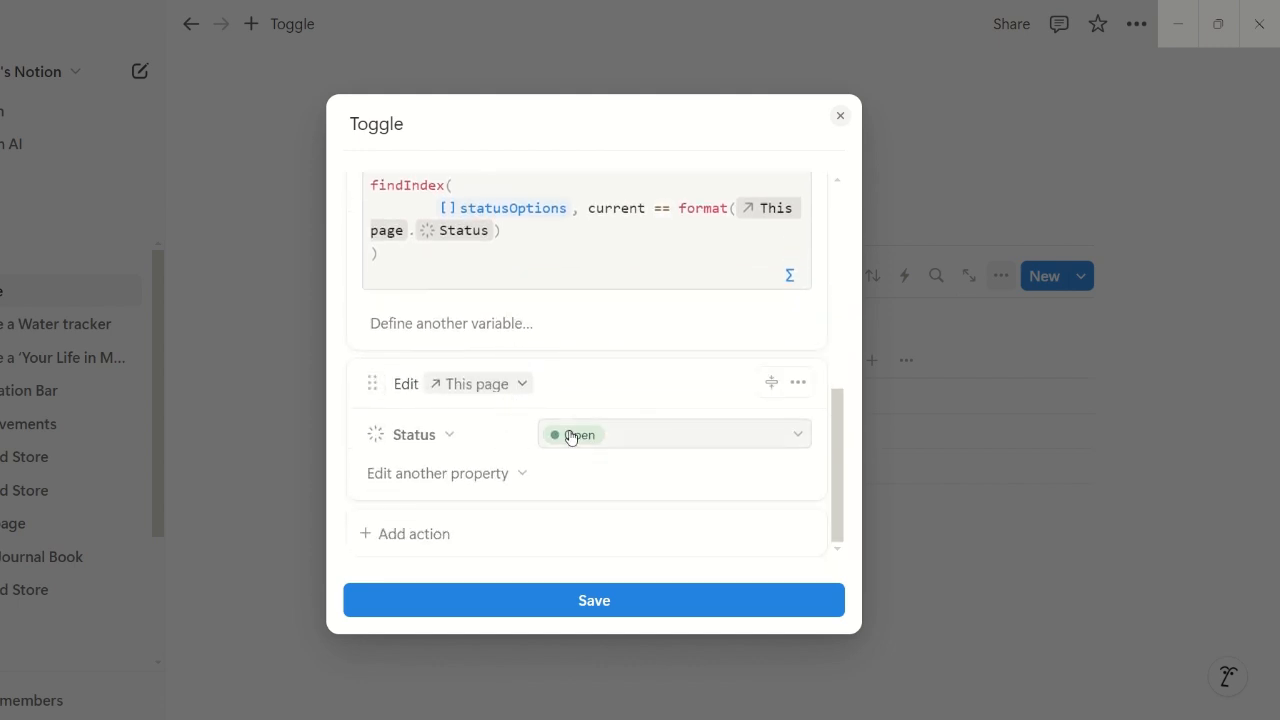
Switch the Status value to a custom formula, clear its content and save it empty.
{"action": "left_click", "coordinate": [682, 437]}
{"action": "left_click", "coordinate": [657, 403]}
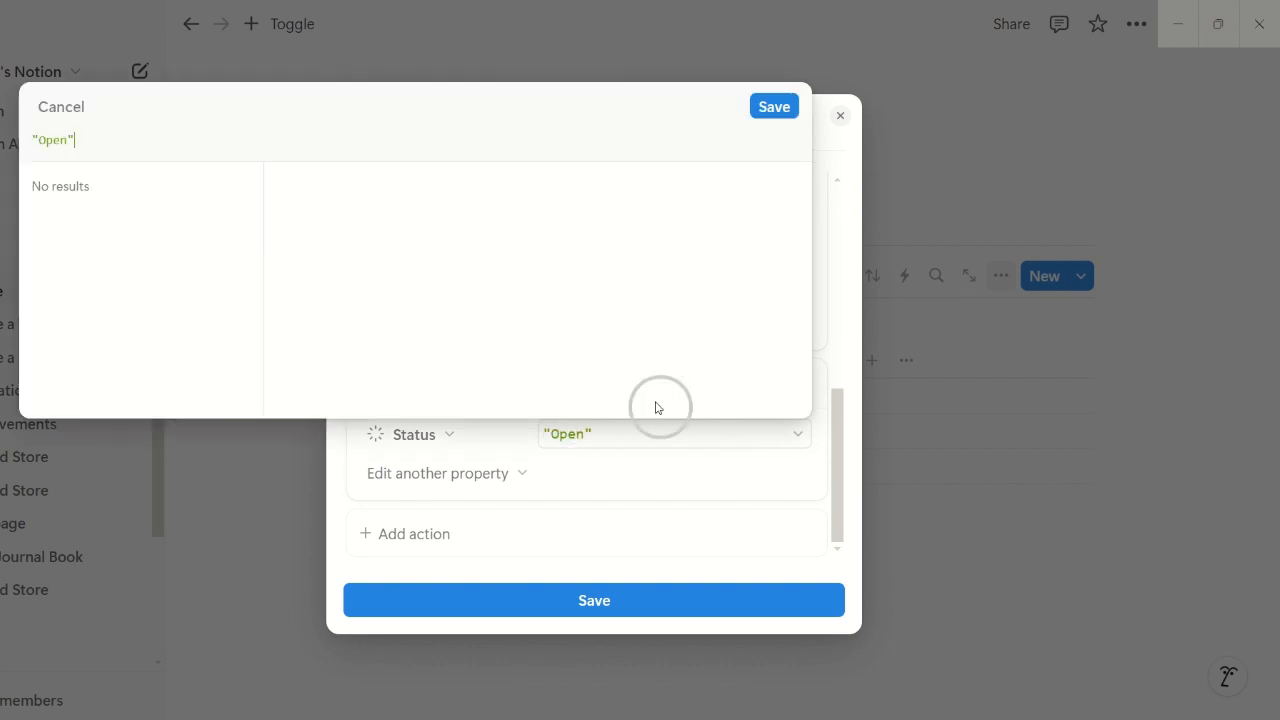
{"action": "key", "text": "ctrl+a"}
{"action": "key", "text": "BackSpace"}
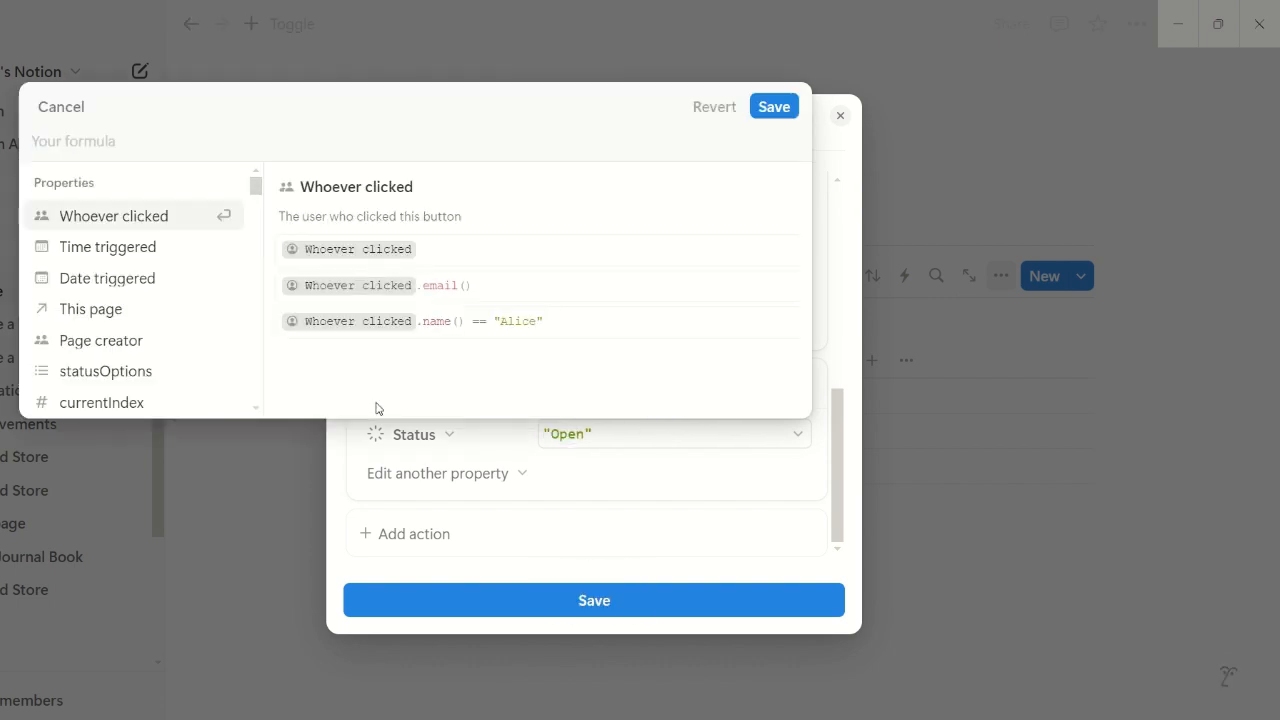
{"action": "key", "text": "ctrl+Return"}
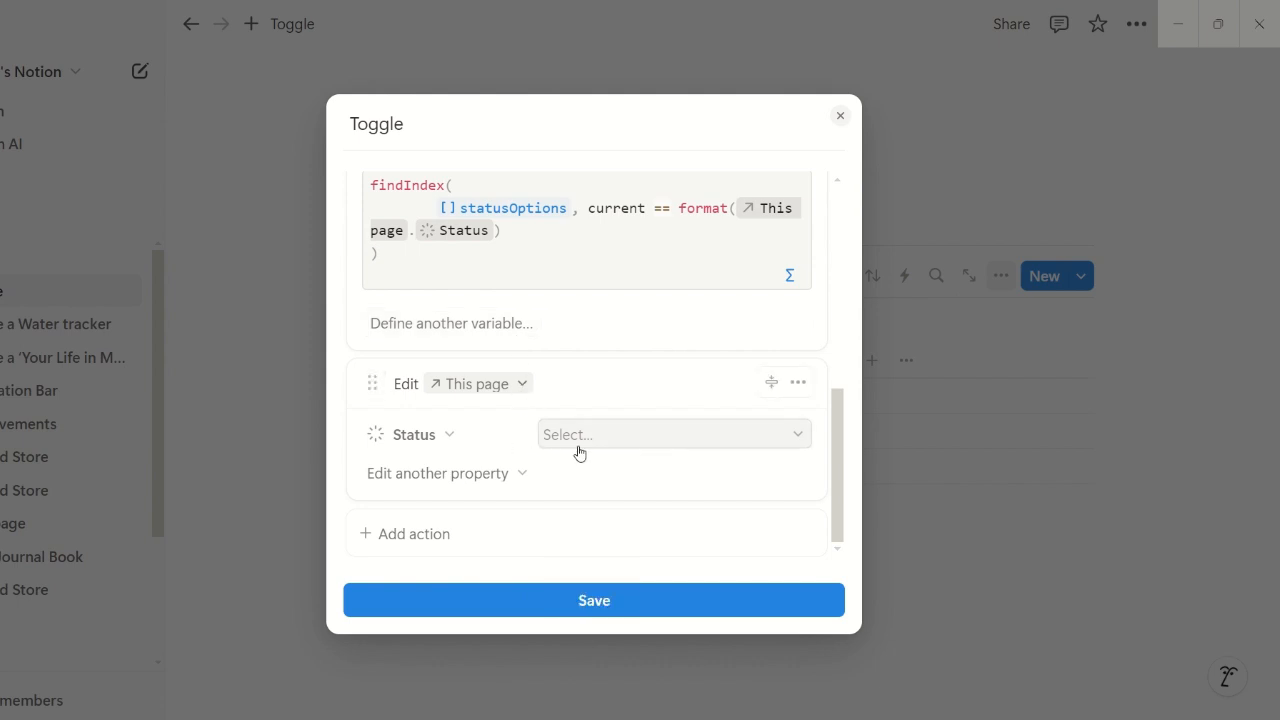
Add a third Define variables action at the end of the Toggle automation.
{"action": "scroll", "coordinate": [375, 370], "scroll_direction": "up", "scroll_amount": 2}
{"action": "scroll", "coordinate": [394, 386], "scroll_direction": "down", "scroll_amount": 2}
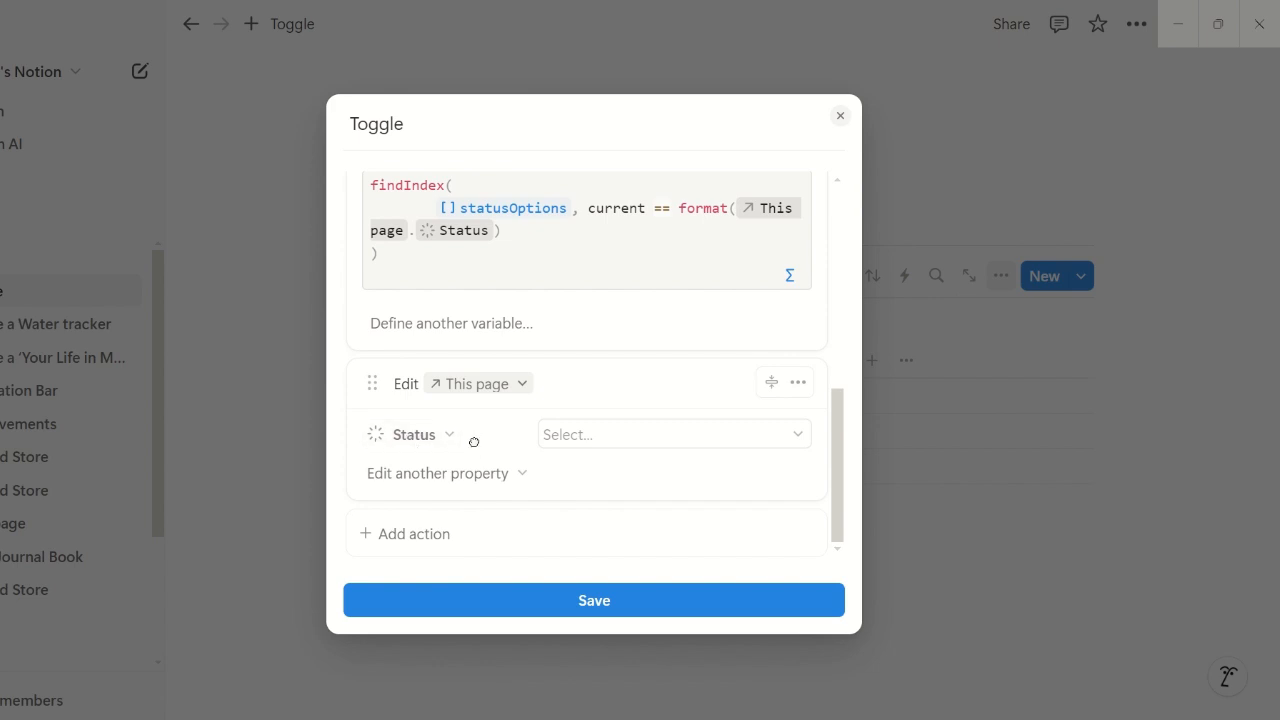
{"action": "left_click", "coordinate": [443, 534]}
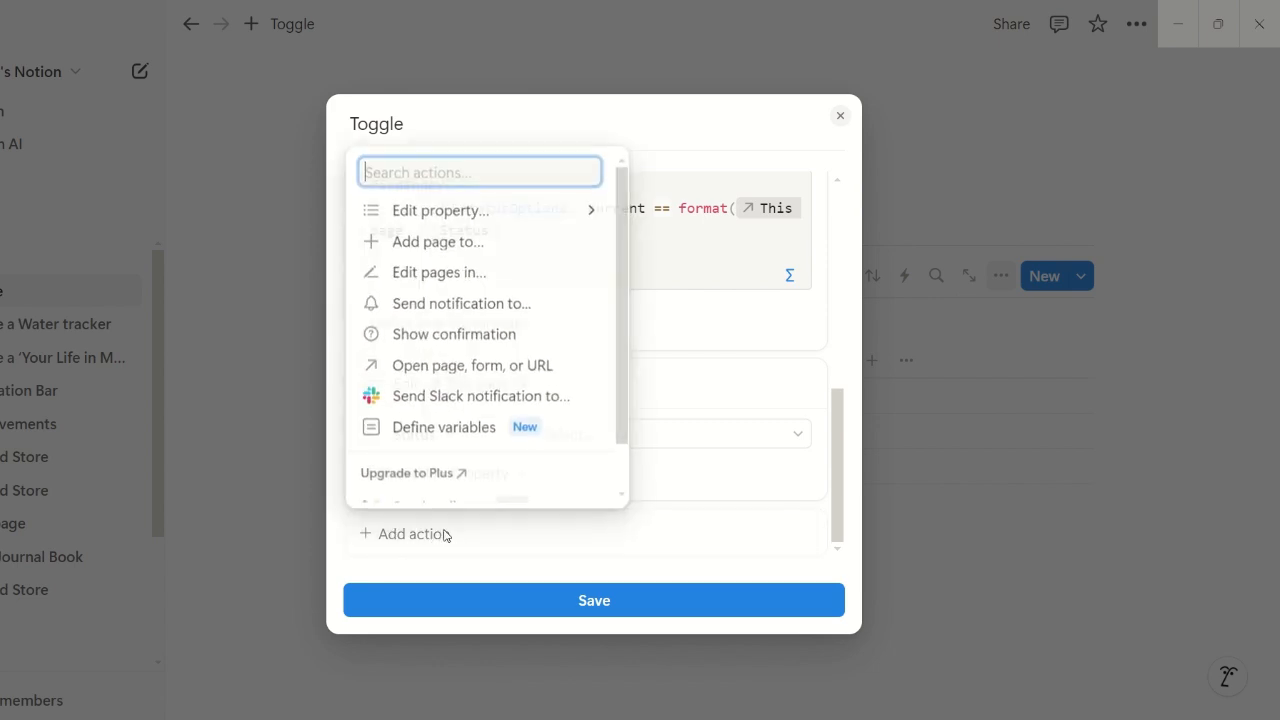
{"action": "left_click", "coordinate": [432, 432]}
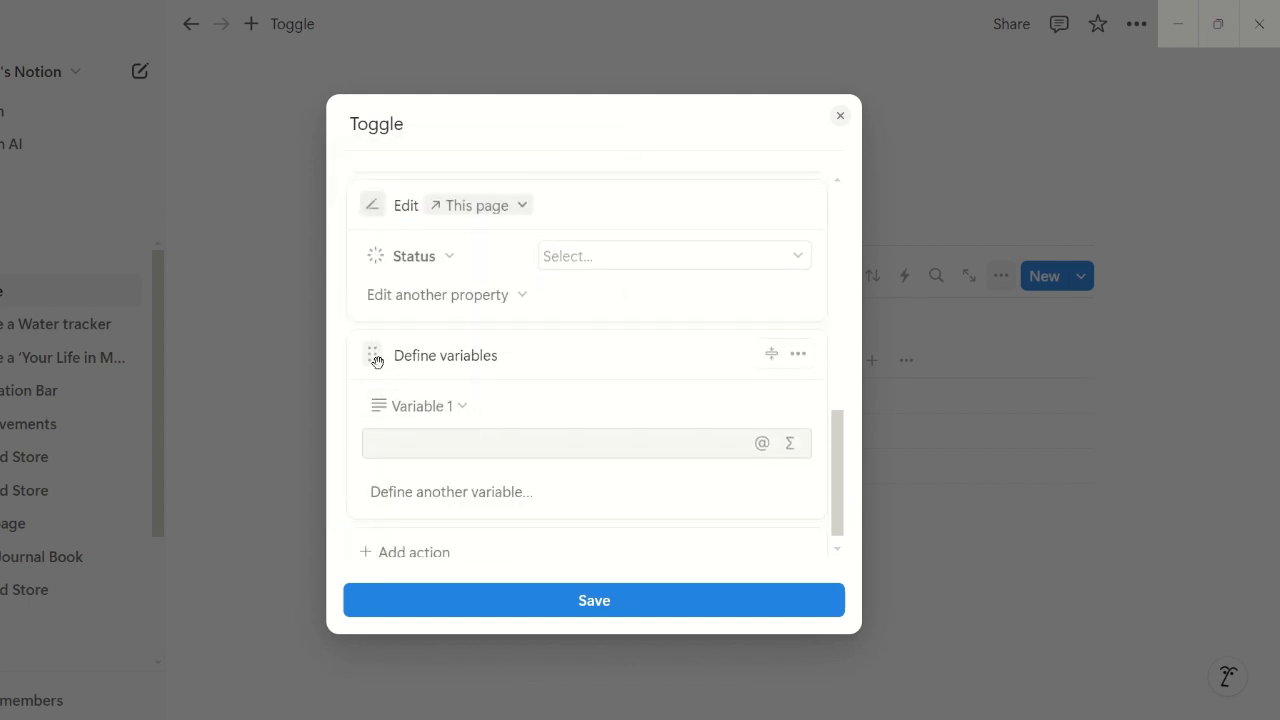
Rename the new action's variable as updatedOption.
{"action": "left_click", "coordinate": [433, 410]}
{"action": "key", "text": "ctrl+a"}
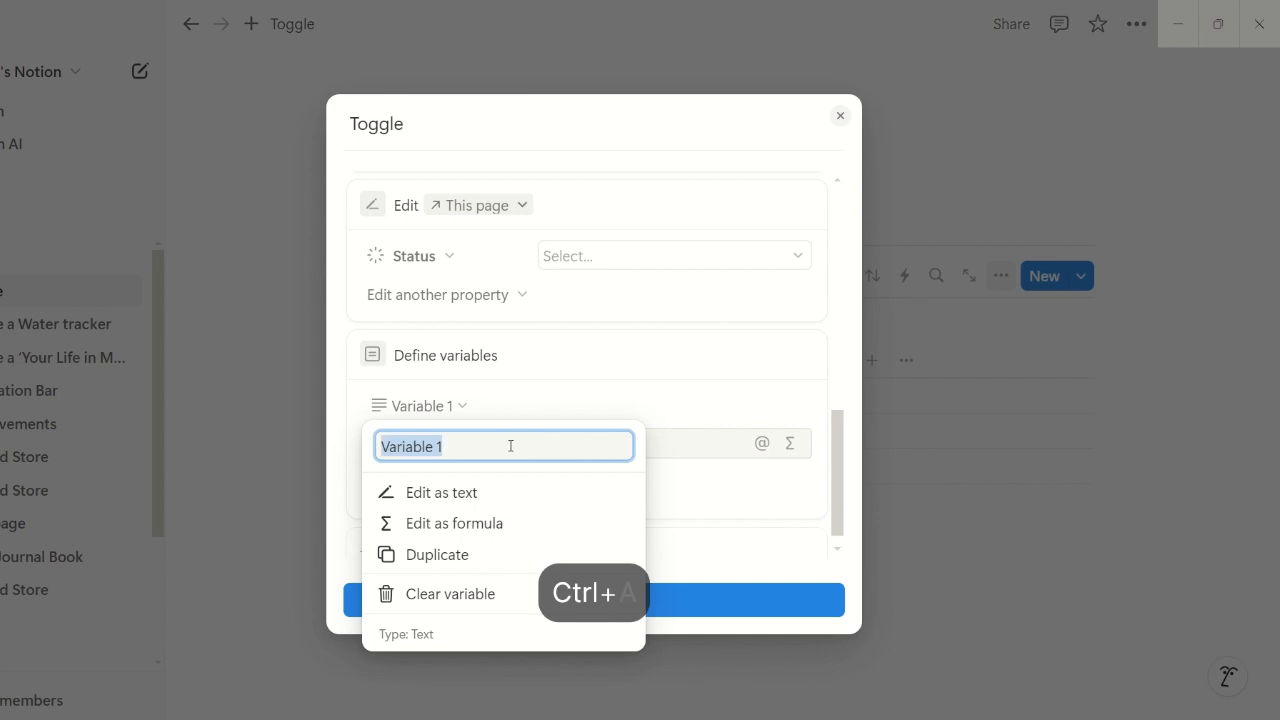
{"action": "key", "text": "BackSpace"}
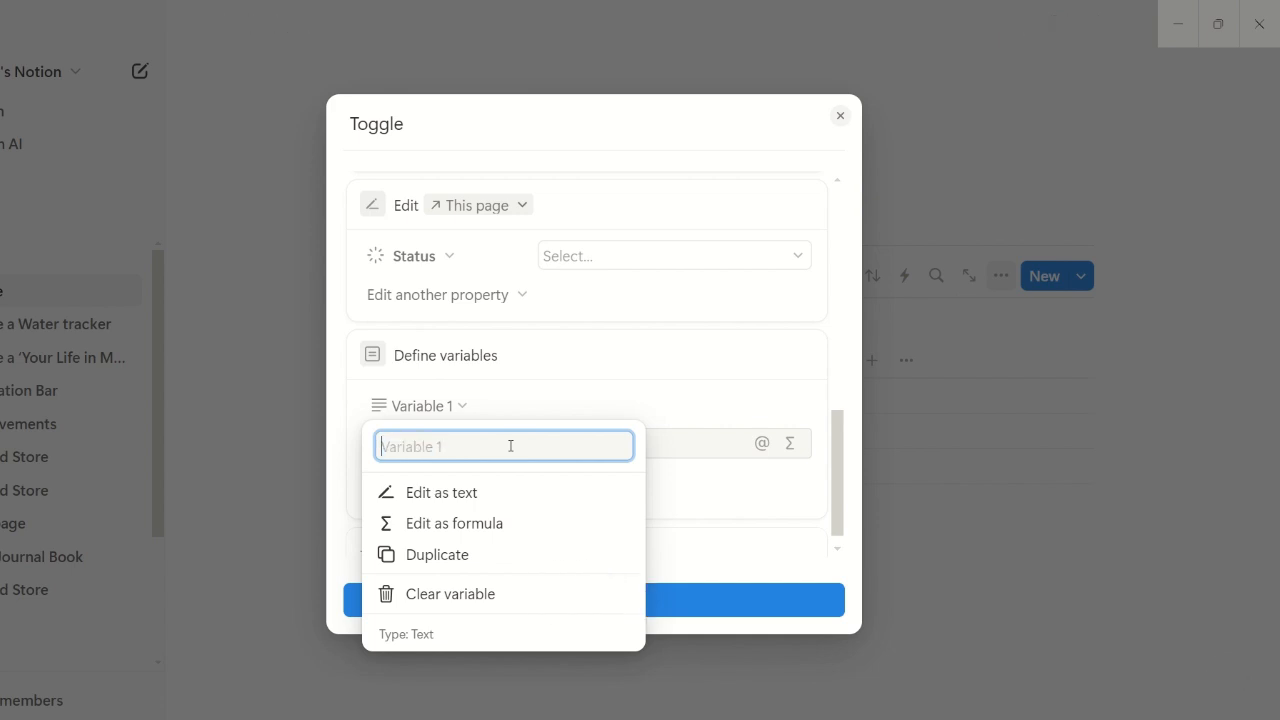
{"action": "type", "text": "upd"}
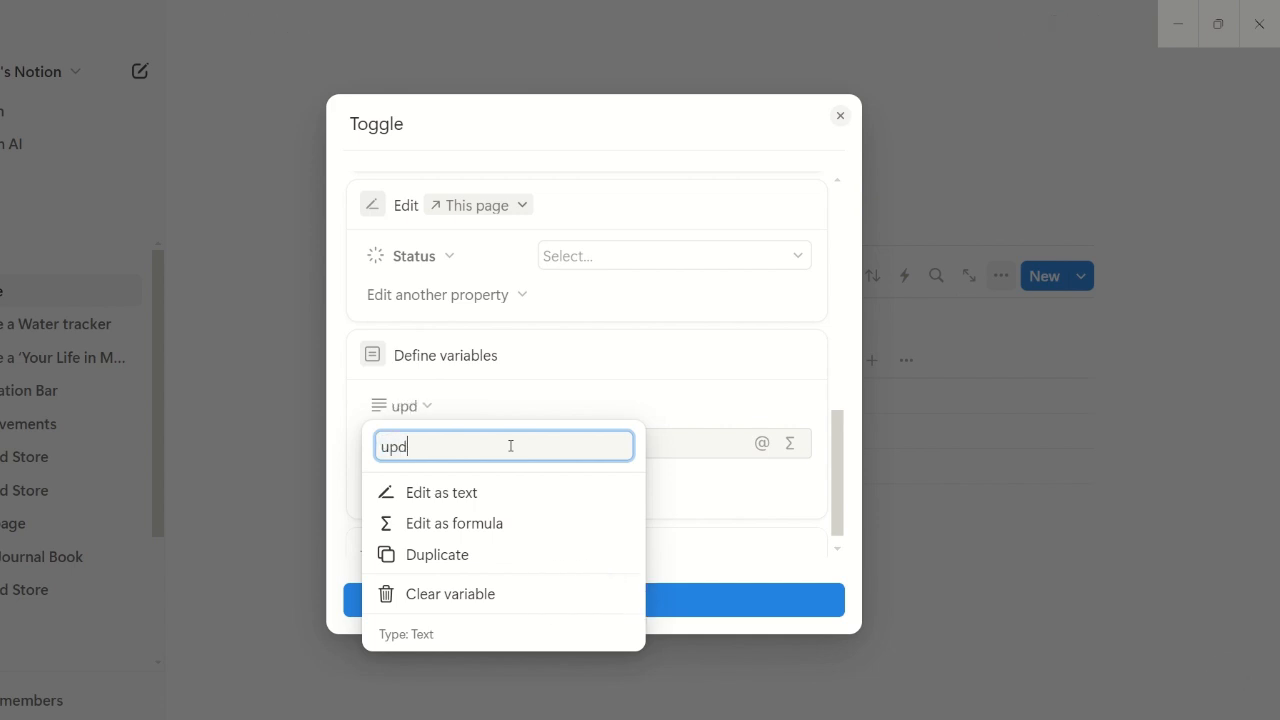
{"action": "type", "text": "atedOption"}
{"action": "key", "text": "Return"}
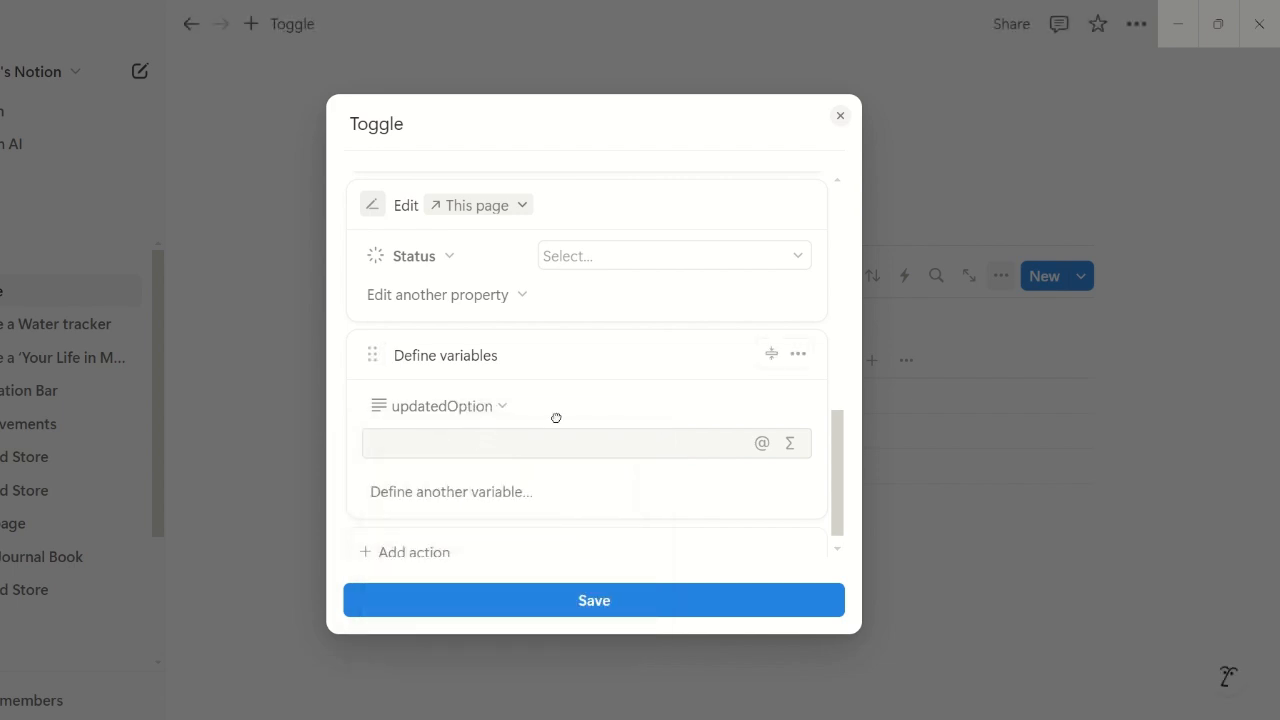
Move the updatedOption Define variables action above the action that edits this page's Status.
{"action": "scroll", "coordinate": [540, 401], "scroll_direction": "up", "scroll_amount": 1}
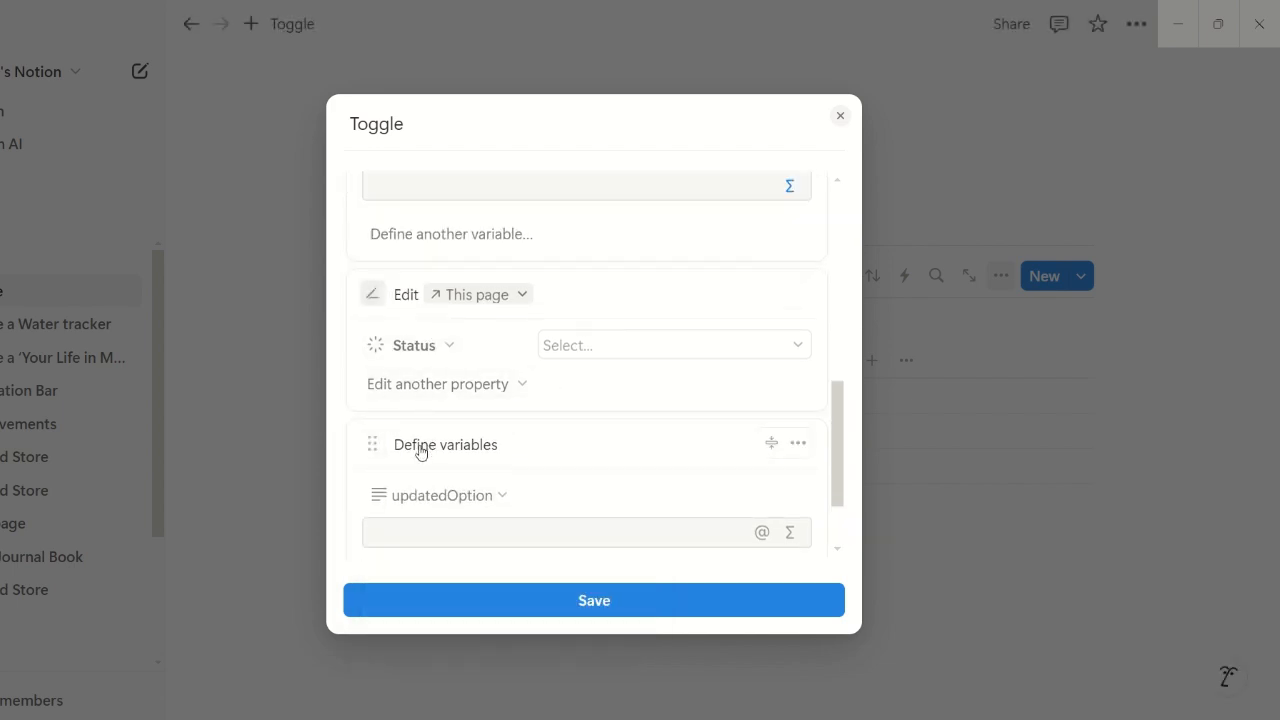
{"action": "left_click_drag", "start_coordinate": [372, 443], "coordinate": [374, 300]}
{"action": "scroll", "coordinate": [534, 434], "scroll_direction": "up", "scroll_amount": 2}
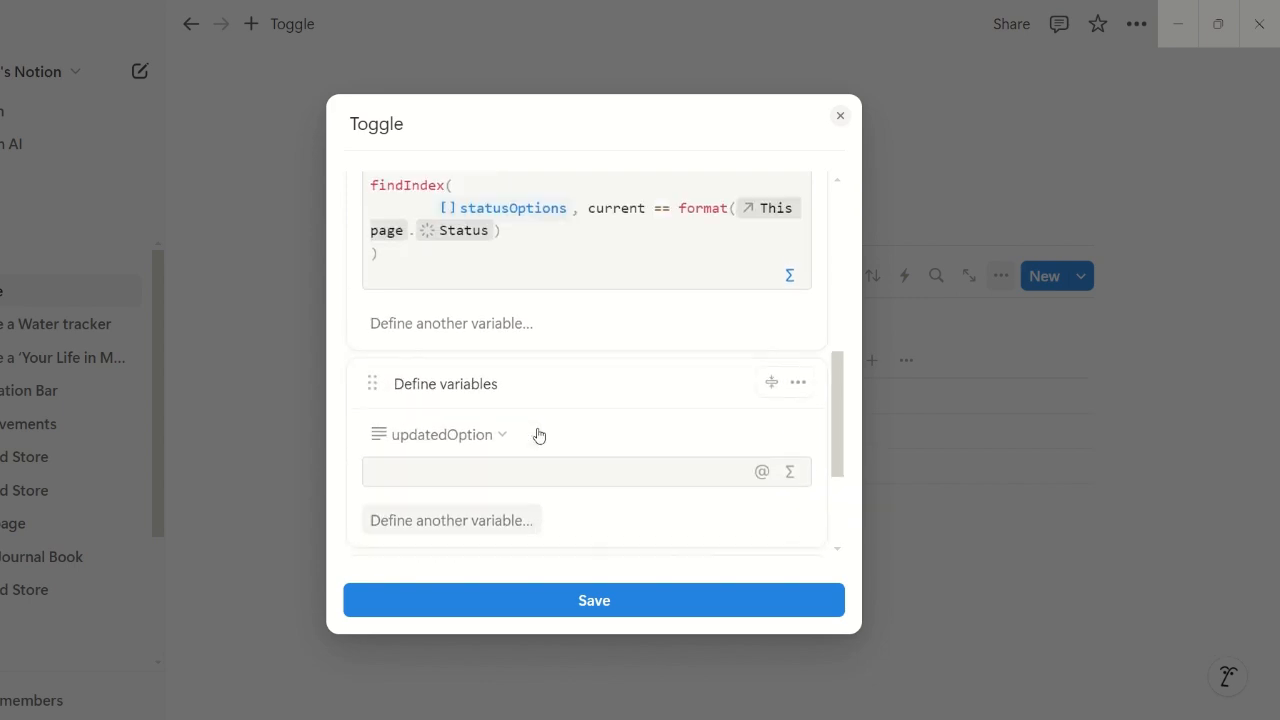
Start a custom formula for the updatedOption variable with an at() function whose arguments go on separate lines.
{"action": "scroll", "coordinate": [531, 407], "scroll_direction": "down", "scroll_amount": 2}
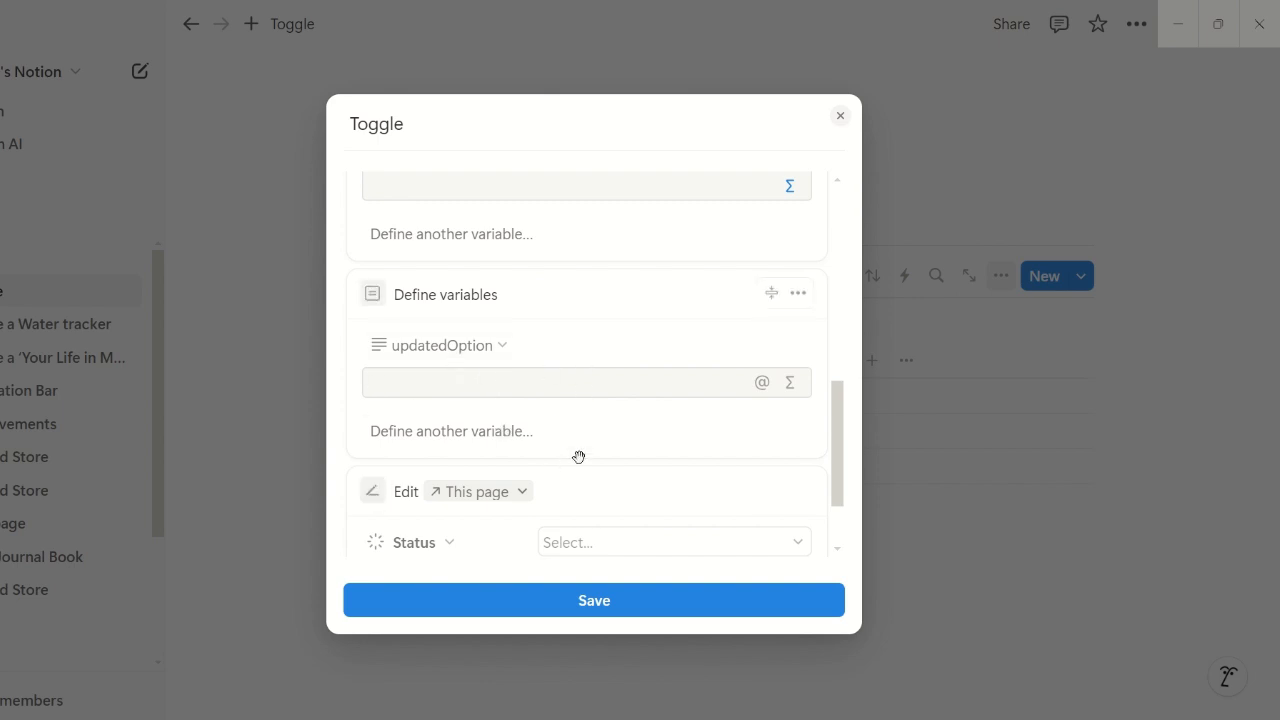
{"action": "left_click", "coordinate": [792, 389]}
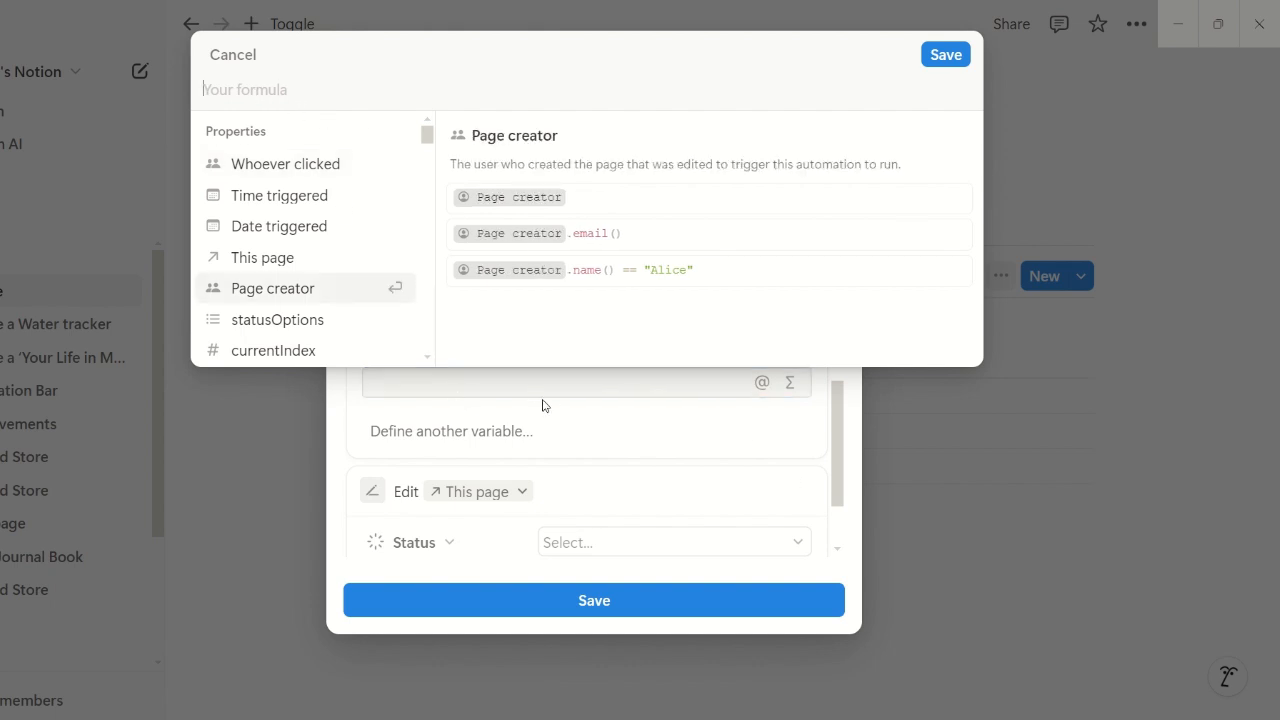
{"action": "type", "text": "at"}
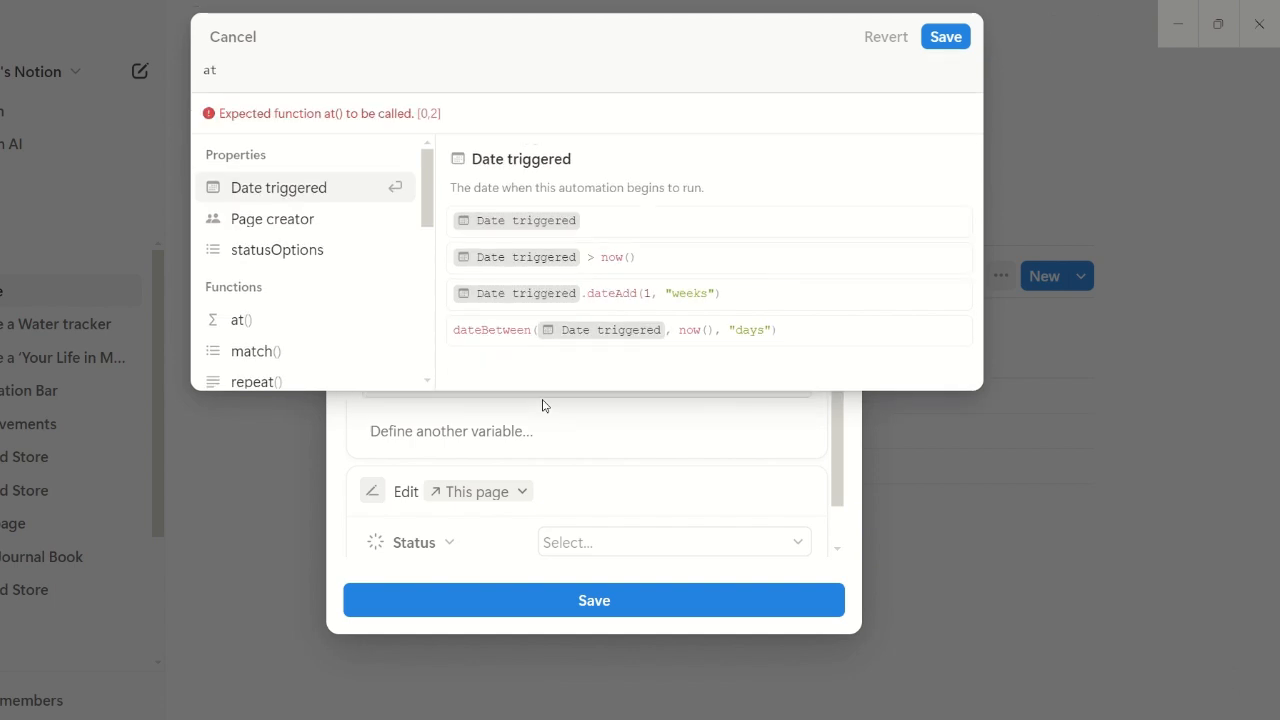
{"action": "left_click", "coordinate": [263, 322]}
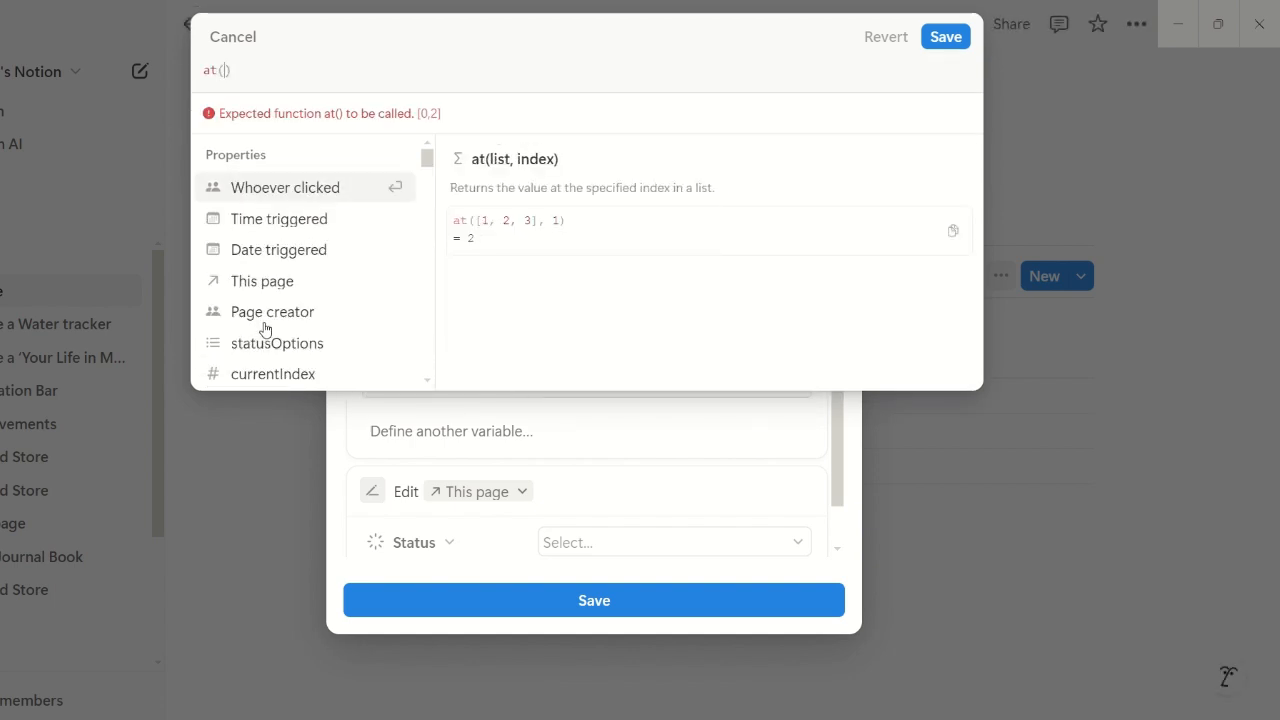
{"action": "key", "text": "shift+Return"}
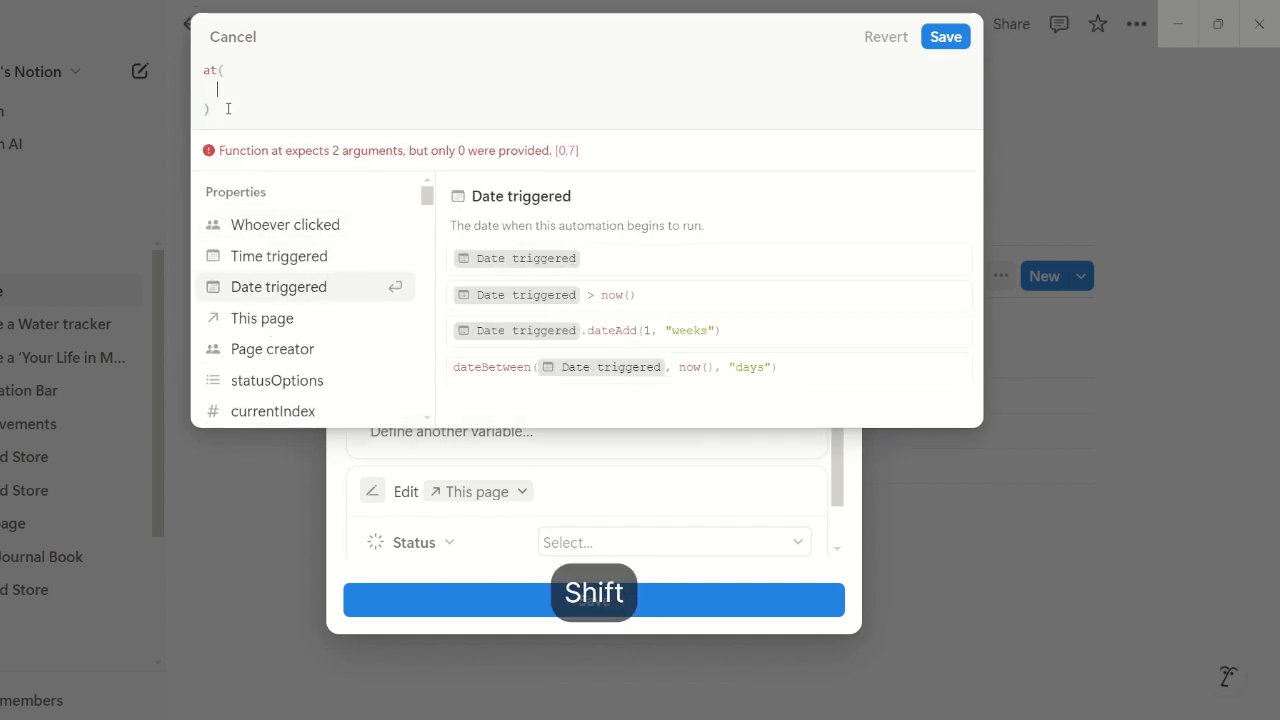
{"action": "left_click", "coordinate": [228, 108]}
{"action": "left_click", "coordinate": [234, 73]}
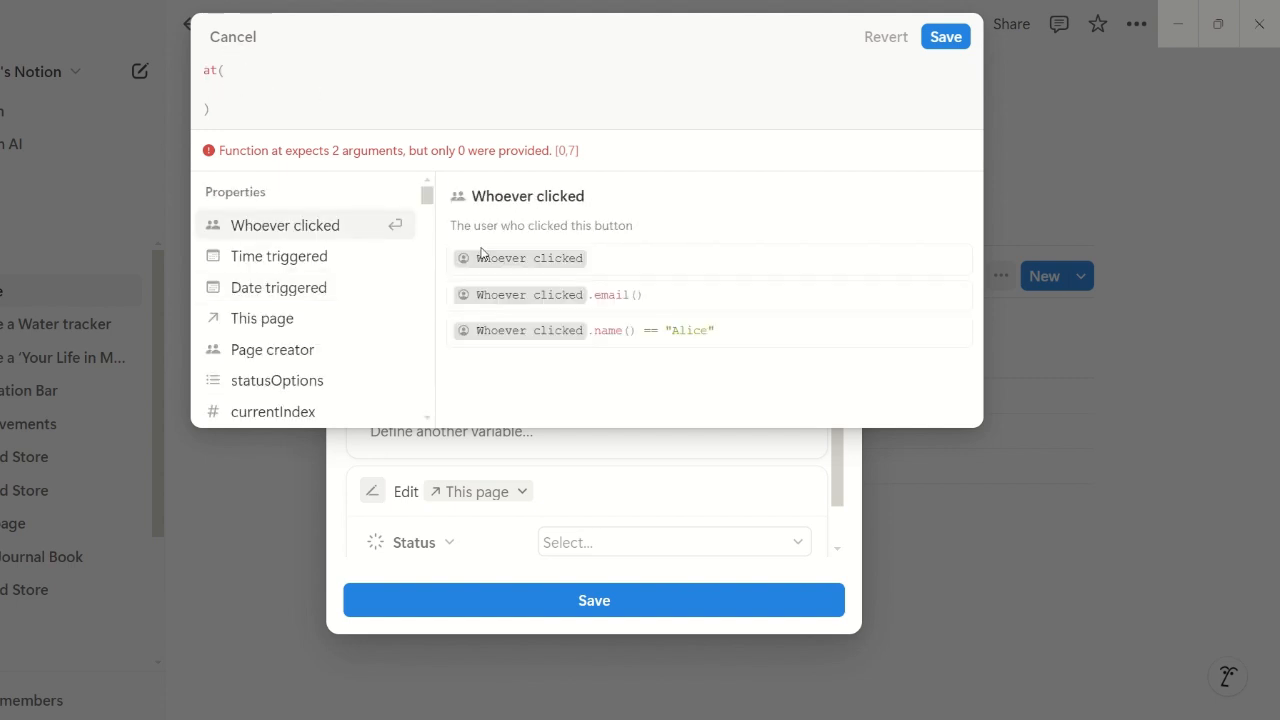
{"action": "left_click", "coordinate": [232, 72]}
{"action": "left_click", "coordinate": [220, 70]}
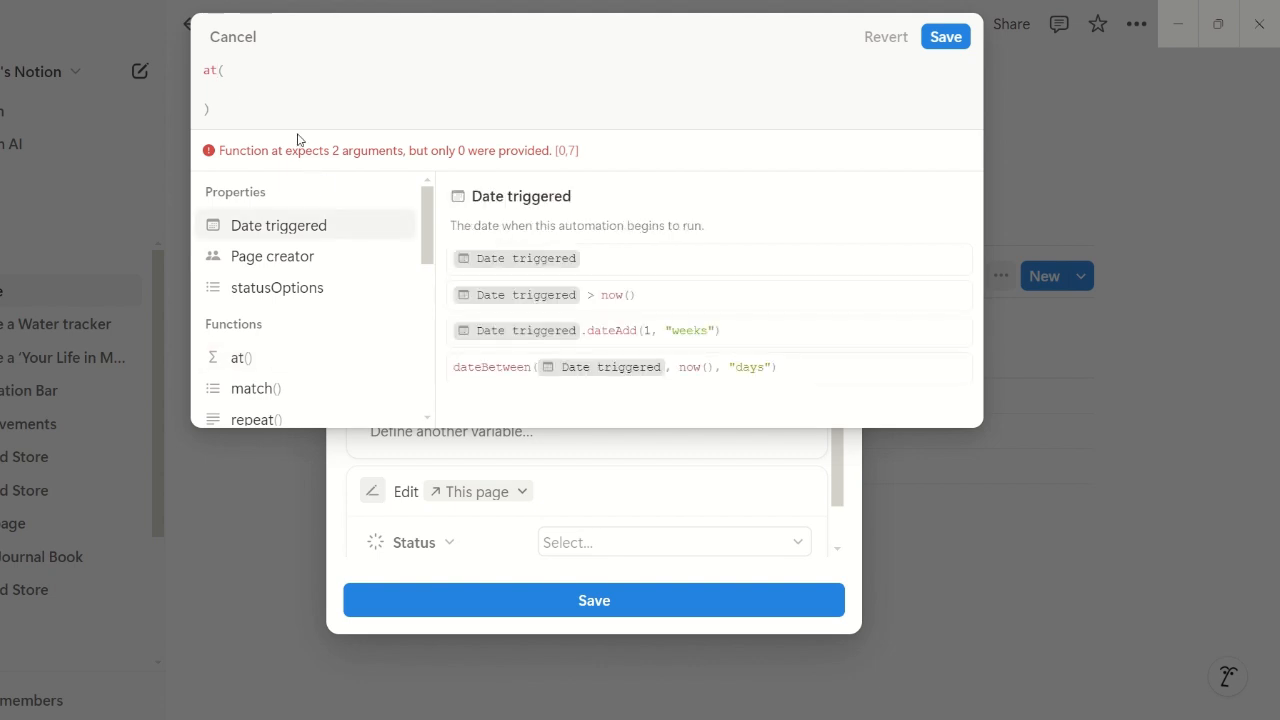
{"action": "left_click", "coordinate": [230, 84]}
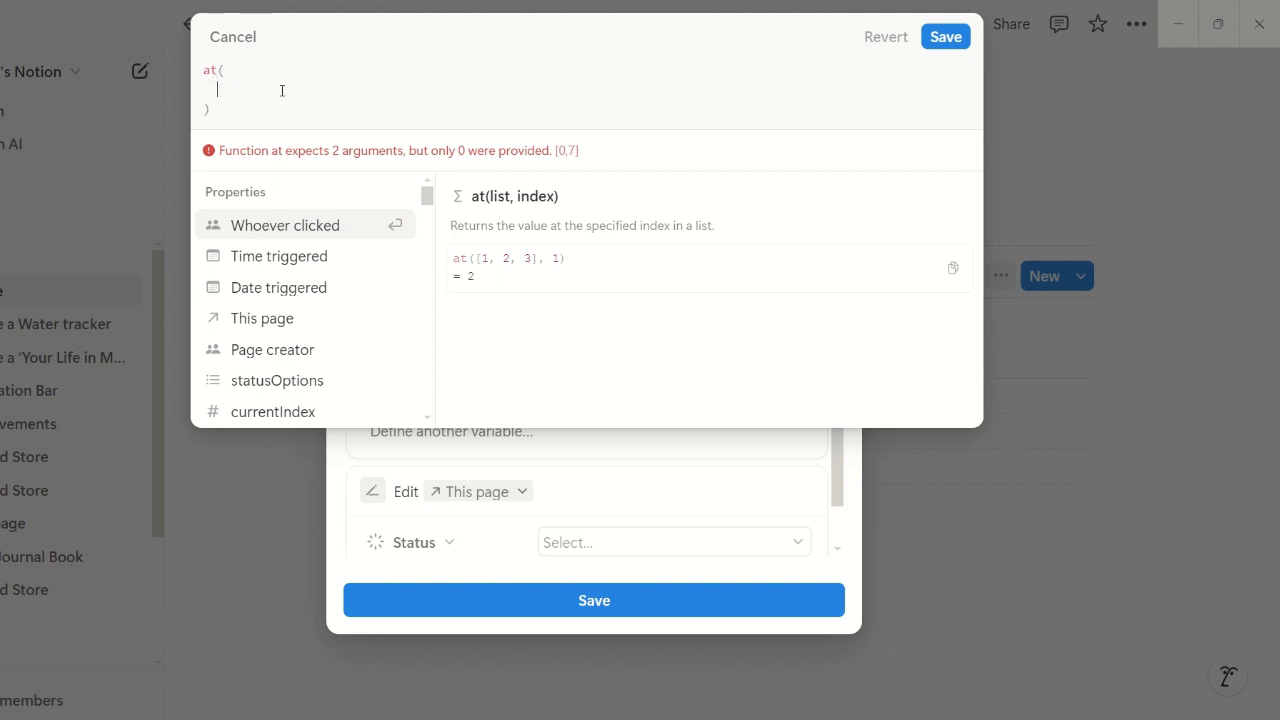
Fill the at() function with statusOptions as the list and currentIndex + 1 as the index, and save the formula.
{"action": "type", "text": "status"}
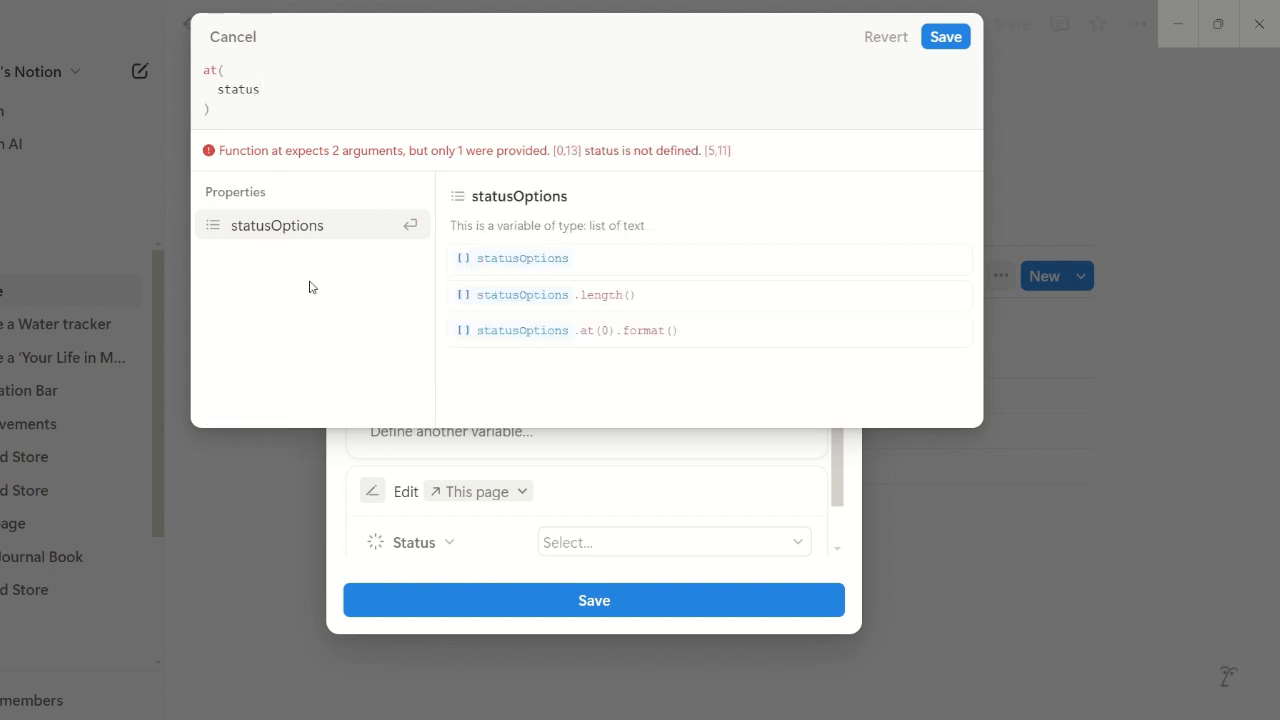
{"action": "left_click", "coordinate": [305, 227]}
{"action": "type", "text": ","}
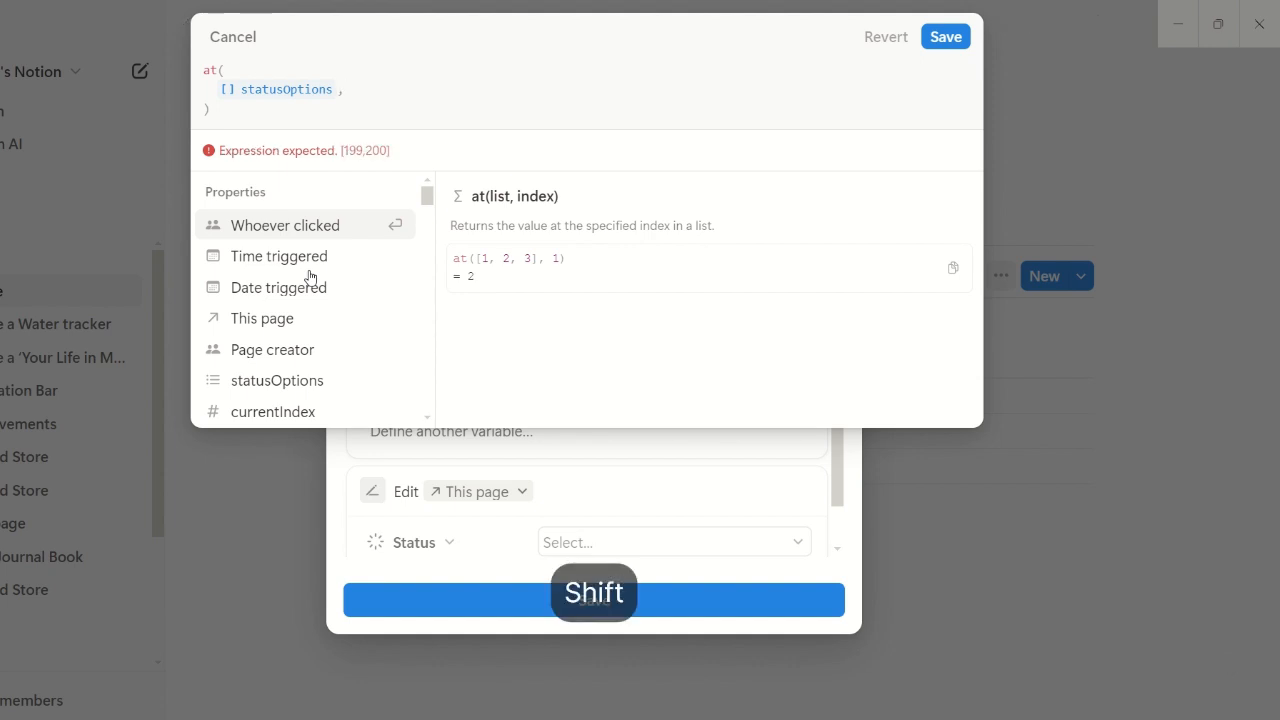
{"action": "key", "text": "shift+Return"}
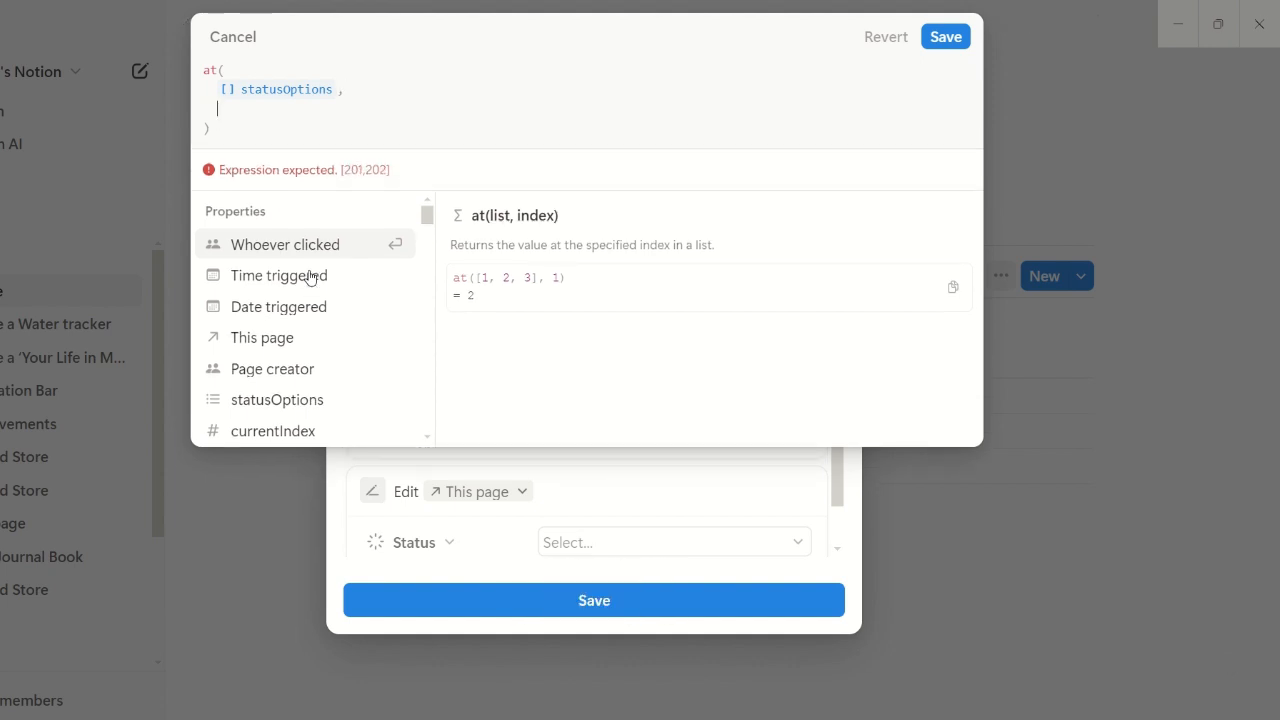
{"action": "type", "text": "curre"}
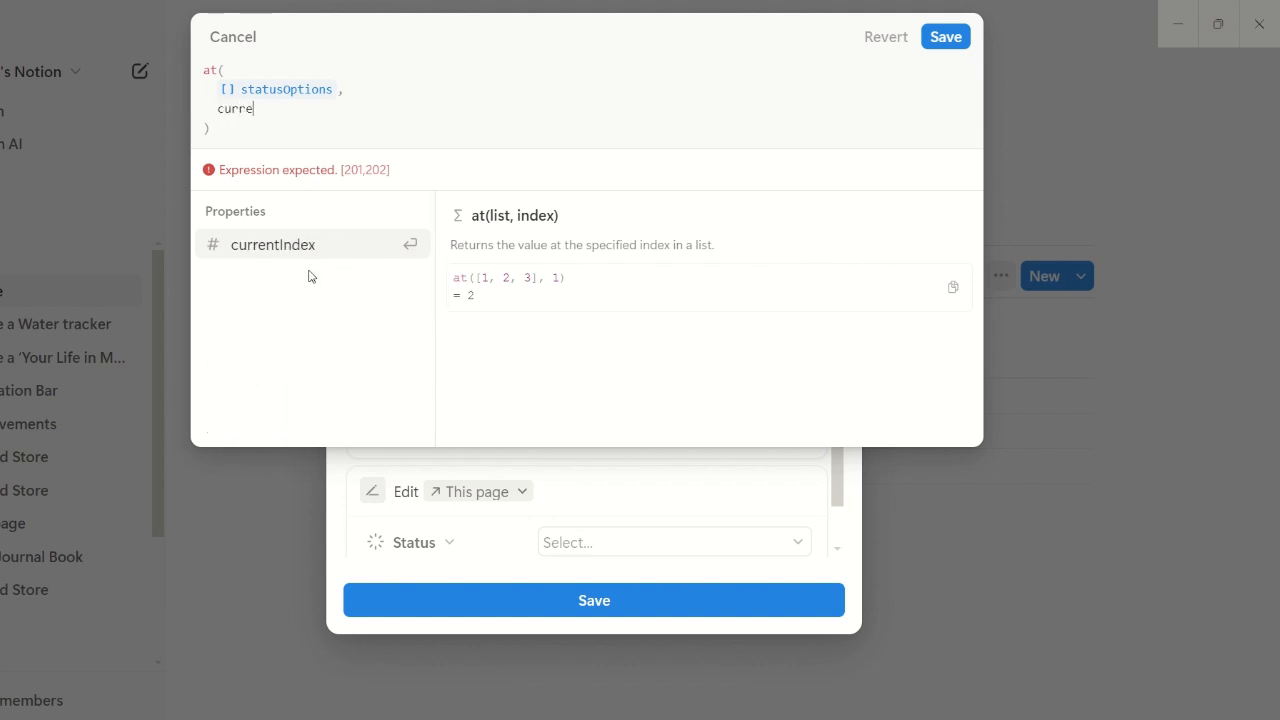
{"action": "left_click", "coordinate": [310, 254]}
{"action": "type", "text": "+ 1"}
{"action": "left_click", "coordinate": [222, 124]}
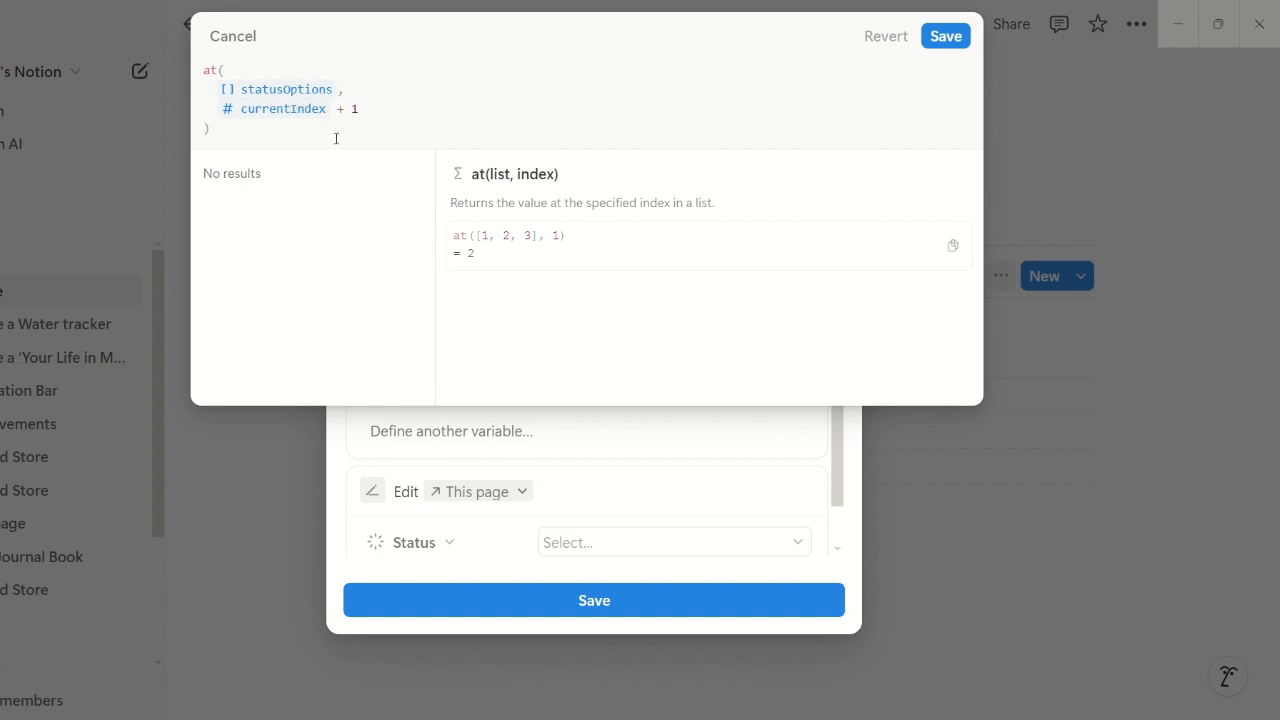
{"action": "key", "text": "ctrl+Return"}
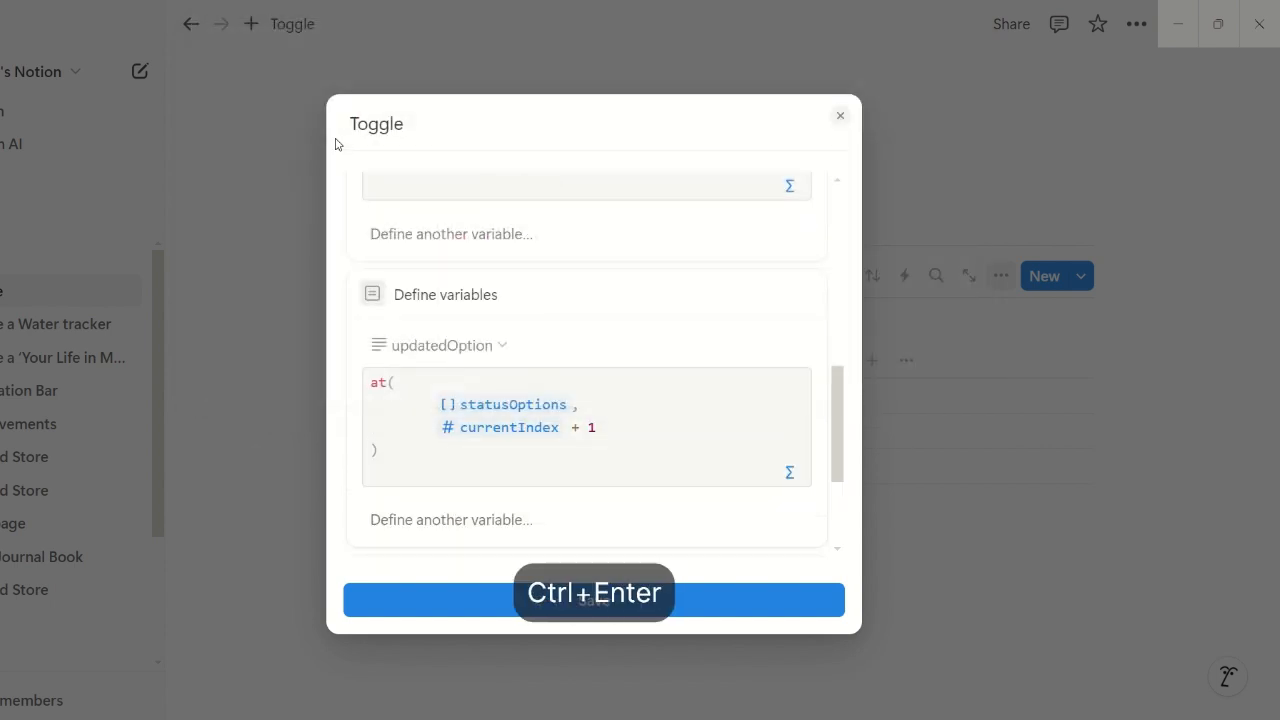
Review the automation's variable definitions, save the Toggle automation and close the property settings.
{"action": "scroll", "coordinate": [571, 437], "scroll_direction": "up", "scroll_amount": 3}
{"action": "scroll", "coordinate": [571, 437], "scroll_direction": "down", "scroll_amount": 1}
{"action": "scroll", "coordinate": [575, 441], "scroll_direction": "up", "scroll_amount": 1}
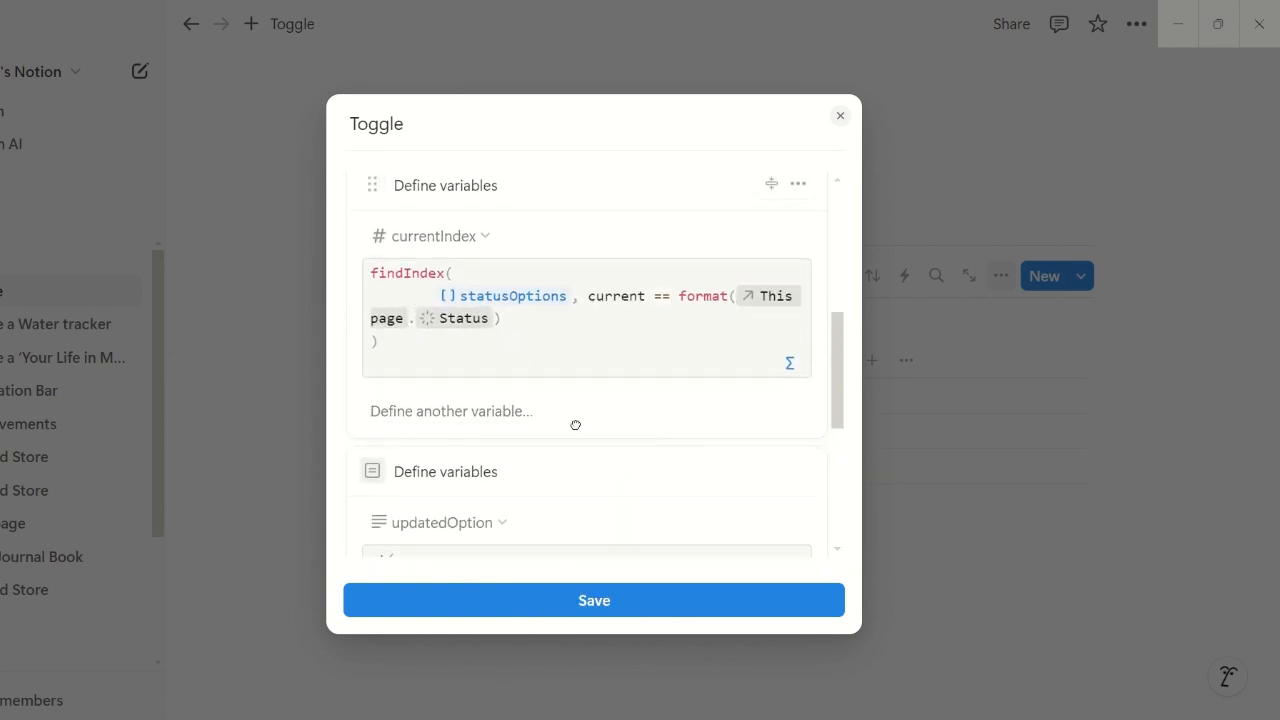
{"action": "scroll", "coordinate": [571, 423], "scroll_direction": "down", "scroll_amount": 2}
{"action": "left_click", "coordinate": [628, 603]}
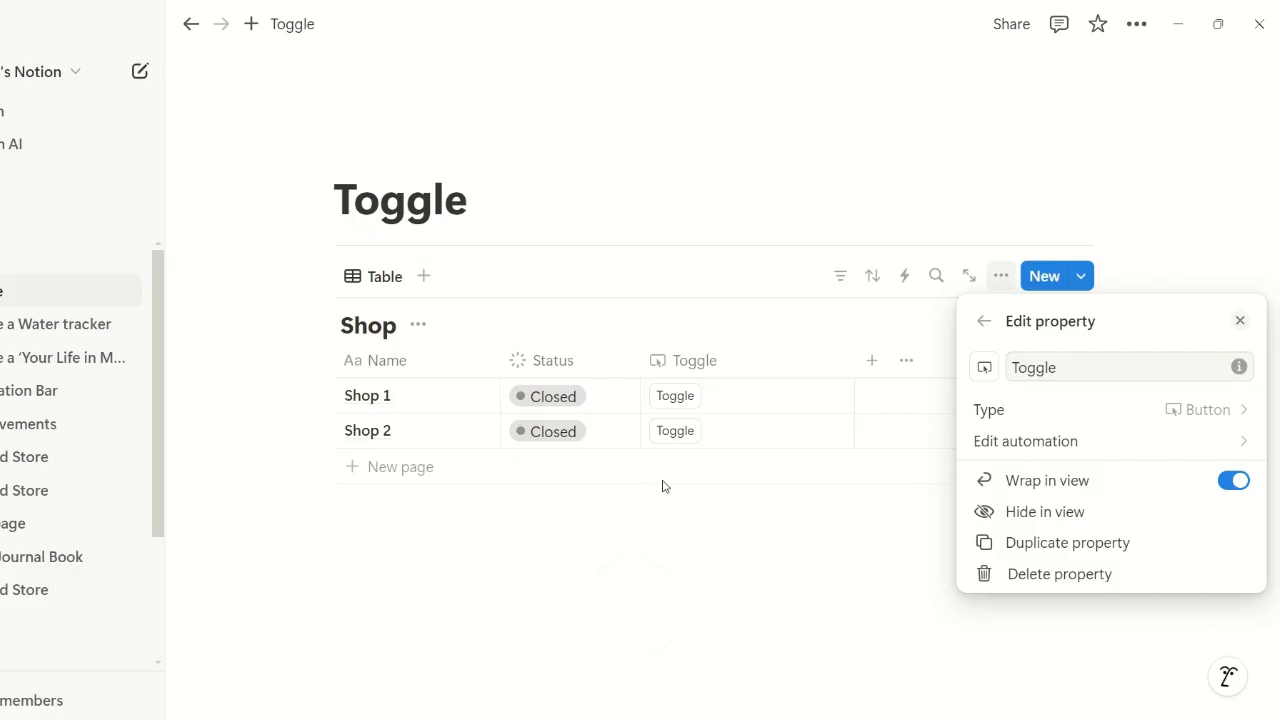
{"action": "left_click", "coordinate": [900, 428]}
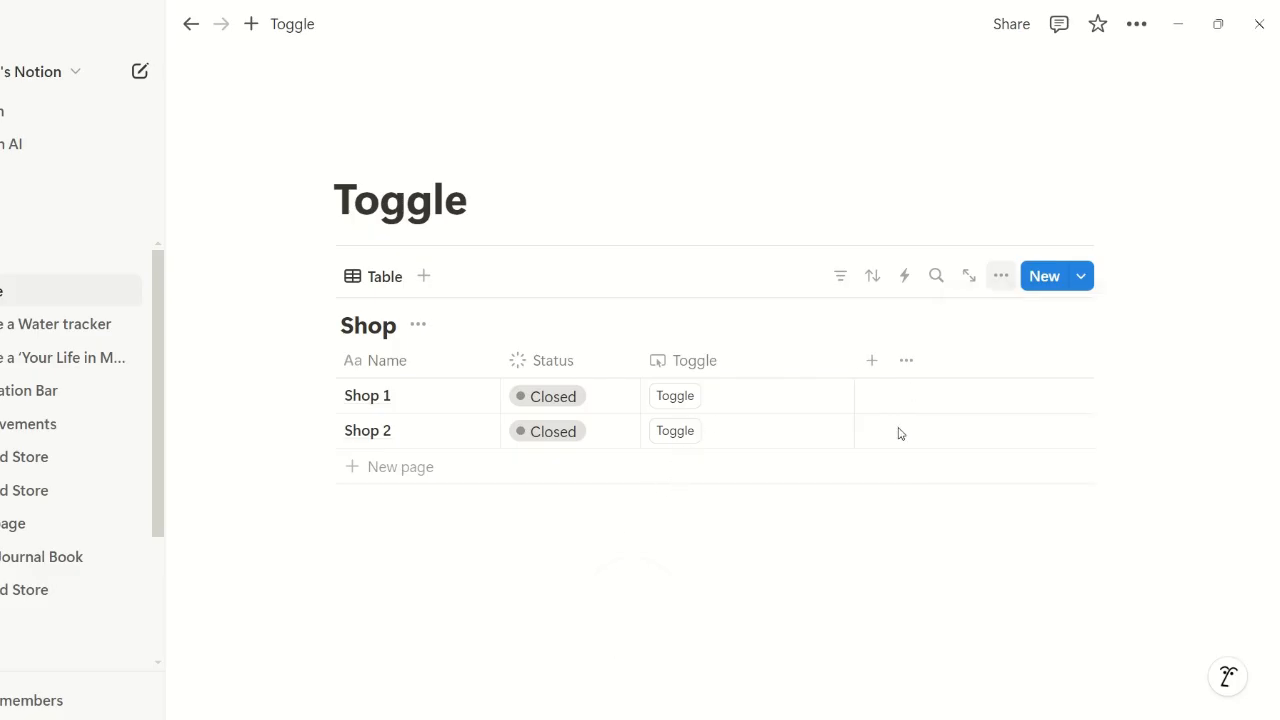
Test the Toggle button on Shop 1, set its Status to Open and run the button again.
{"action": "left_click", "coordinate": [676, 397]}
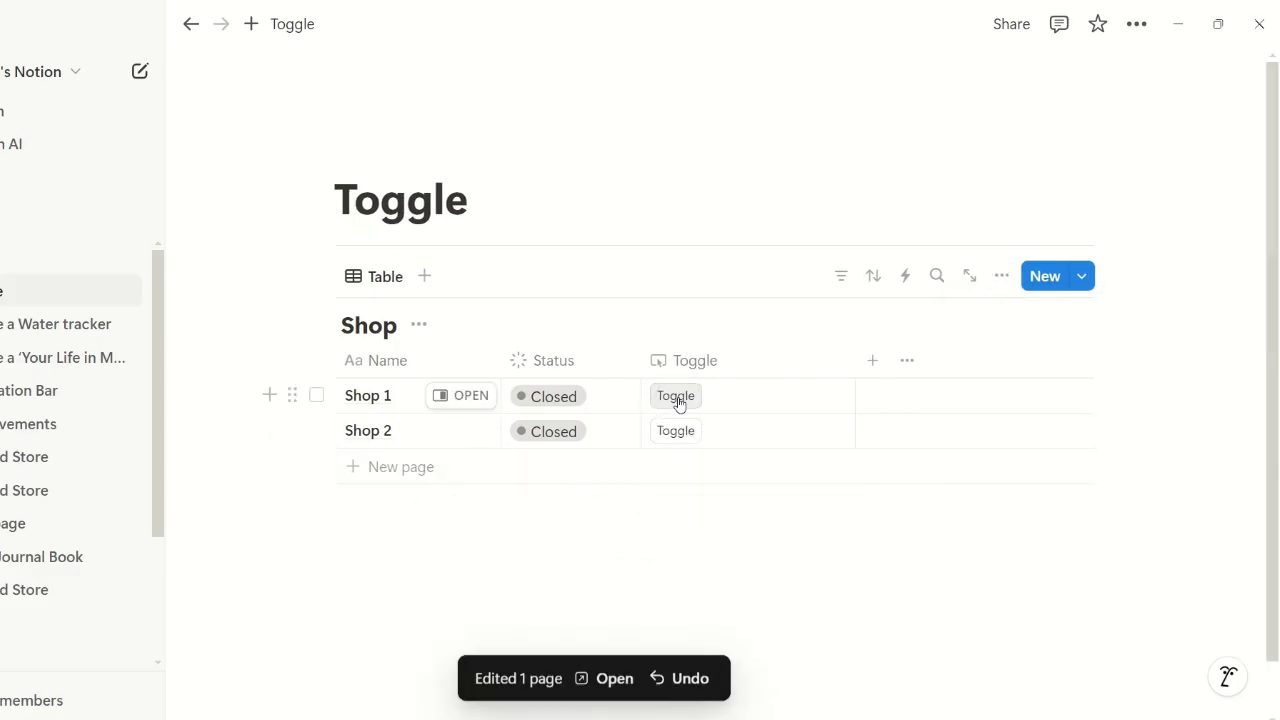
{"action": "left_click", "coordinate": [576, 403]}
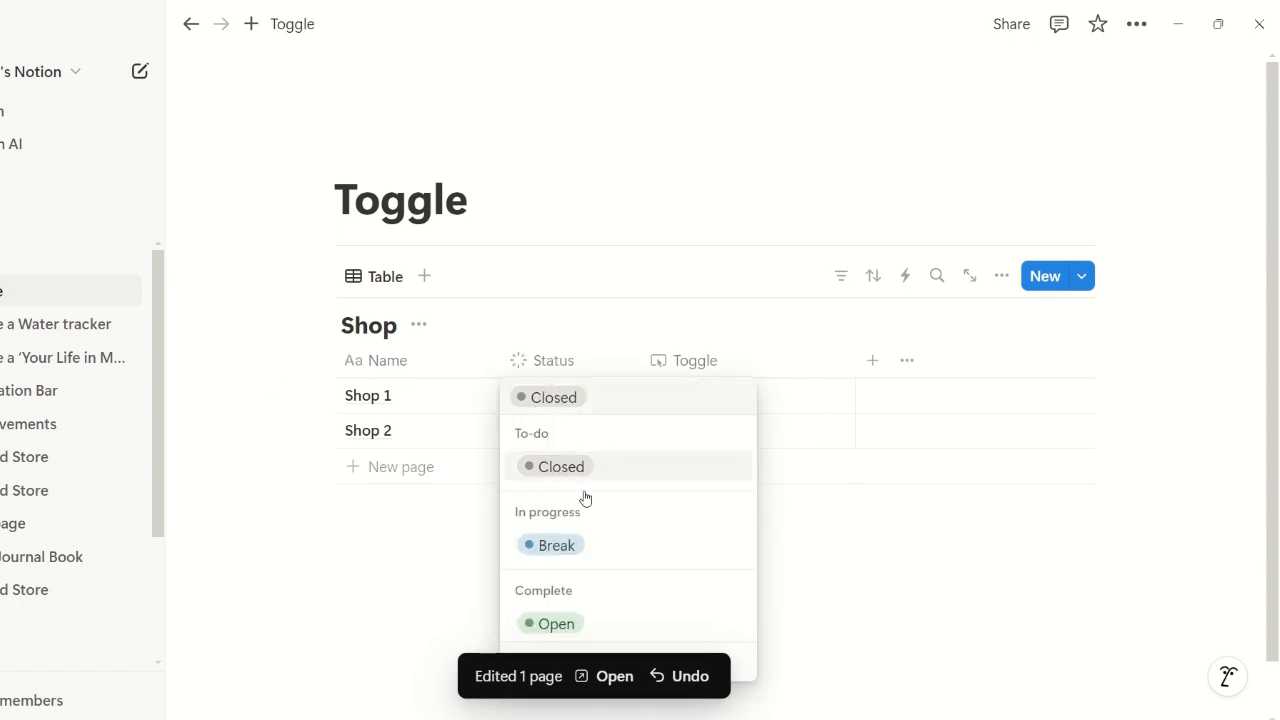
{"action": "left_click", "coordinate": [586, 621]}
{"action": "left_click", "coordinate": [676, 397]}
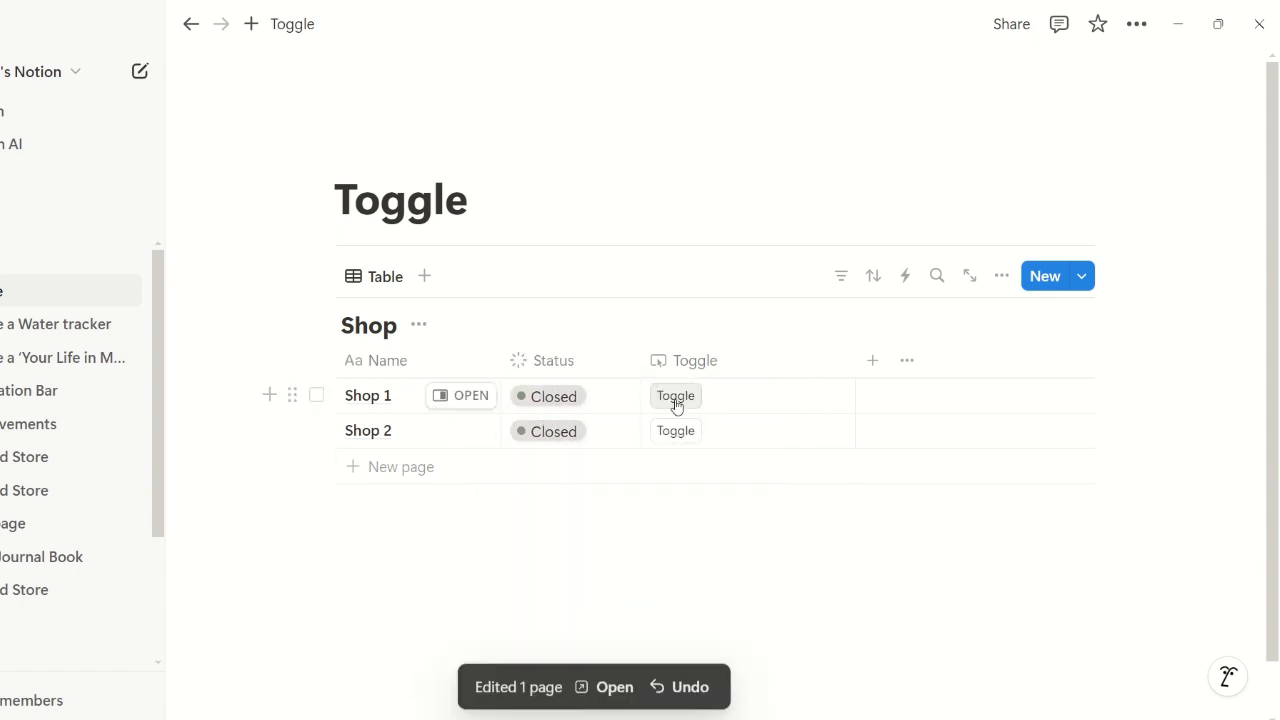
{"action": "left_click", "coordinate": [685, 397]}
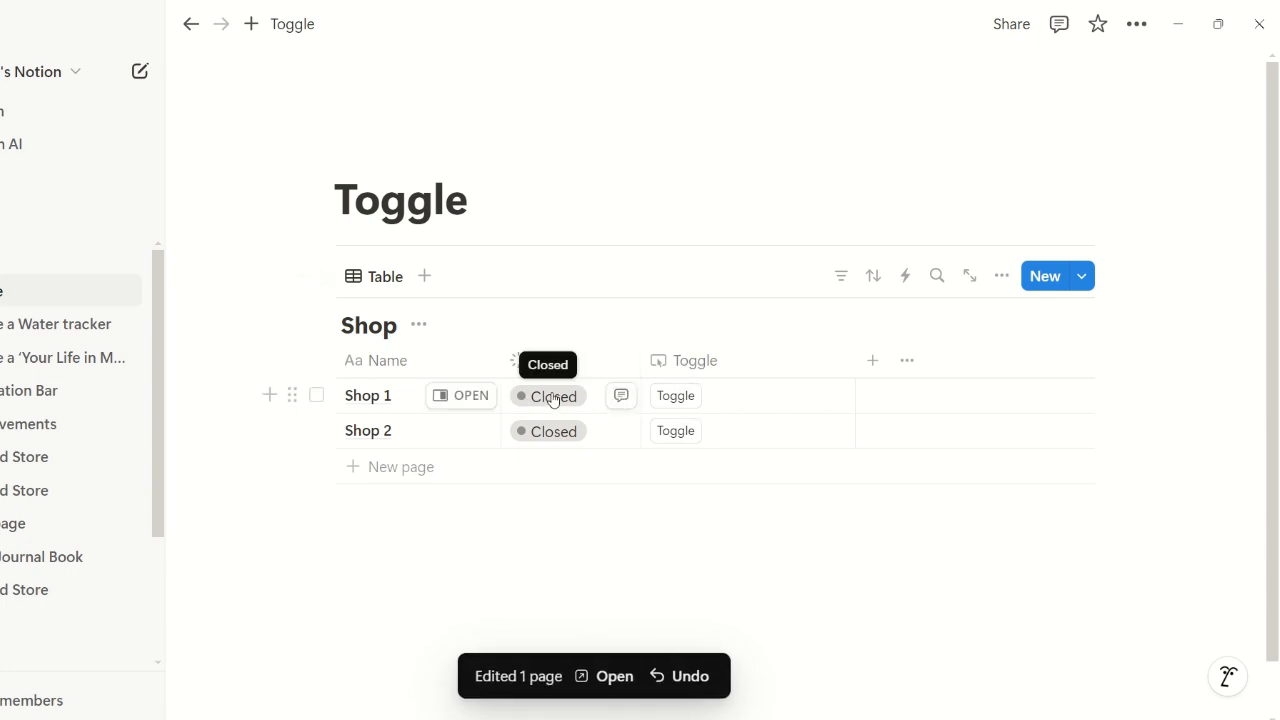
Reopen the Toggle button's automation and go to the updatedOption variable.
{"action": "left_click", "coordinate": [700, 372]}
{"action": "left_click", "coordinate": [735, 471]}
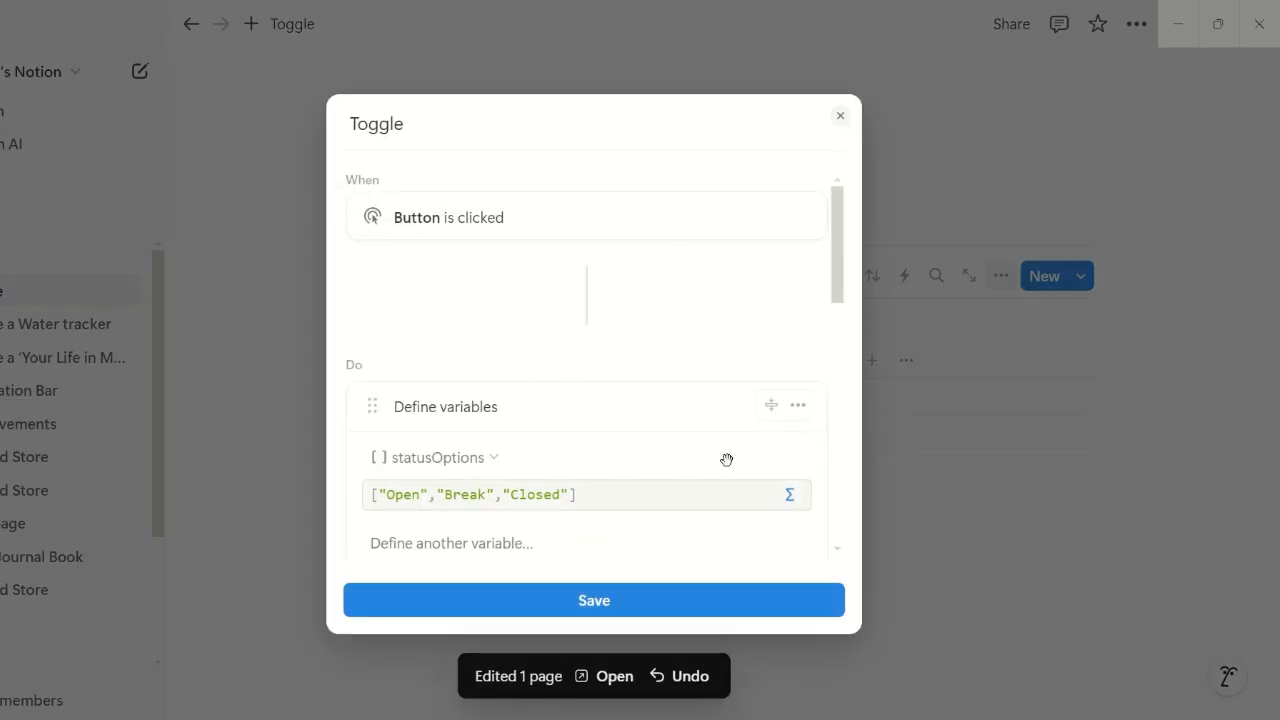
{"action": "scroll", "coordinate": [529, 443], "scroll_direction": "down", "scroll_amount": 5}
{"action": "scroll", "coordinate": [533, 452], "scroll_direction": "down", "scroll_amount": 2}
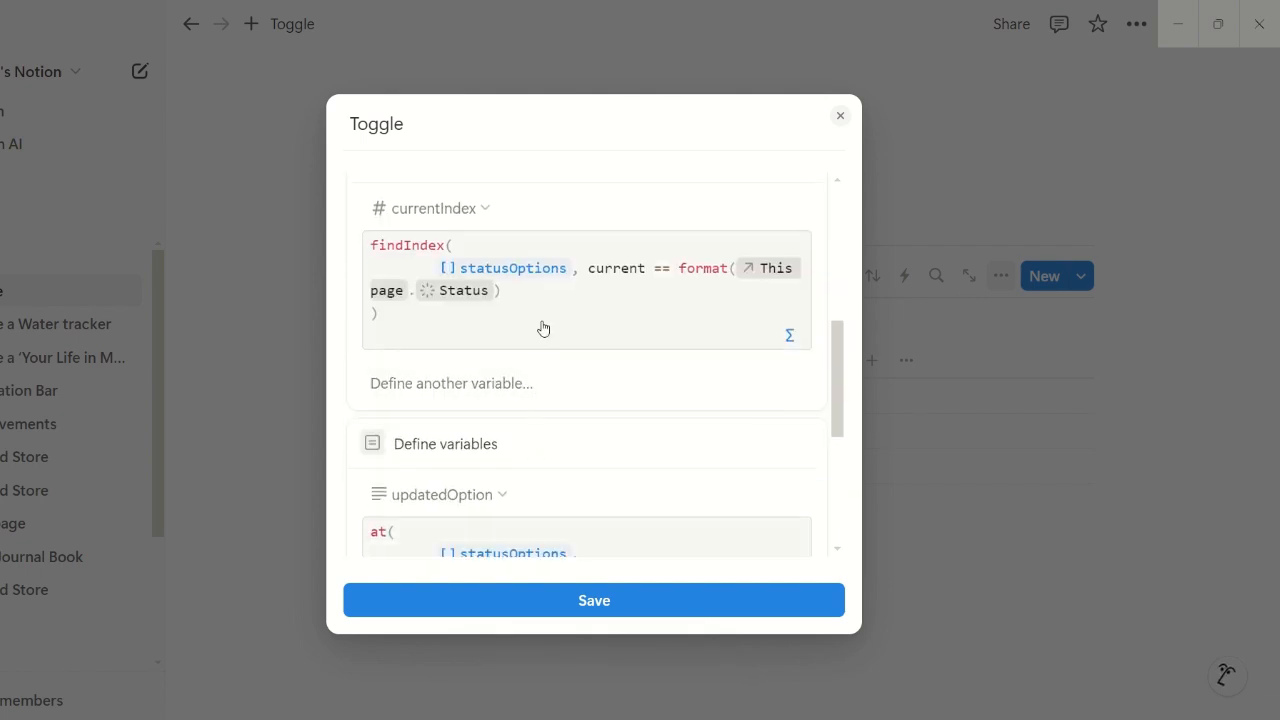
{"action": "scroll", "coordinate": [543, 329], "scroll_direction": "down", "scroll_amount": 2}
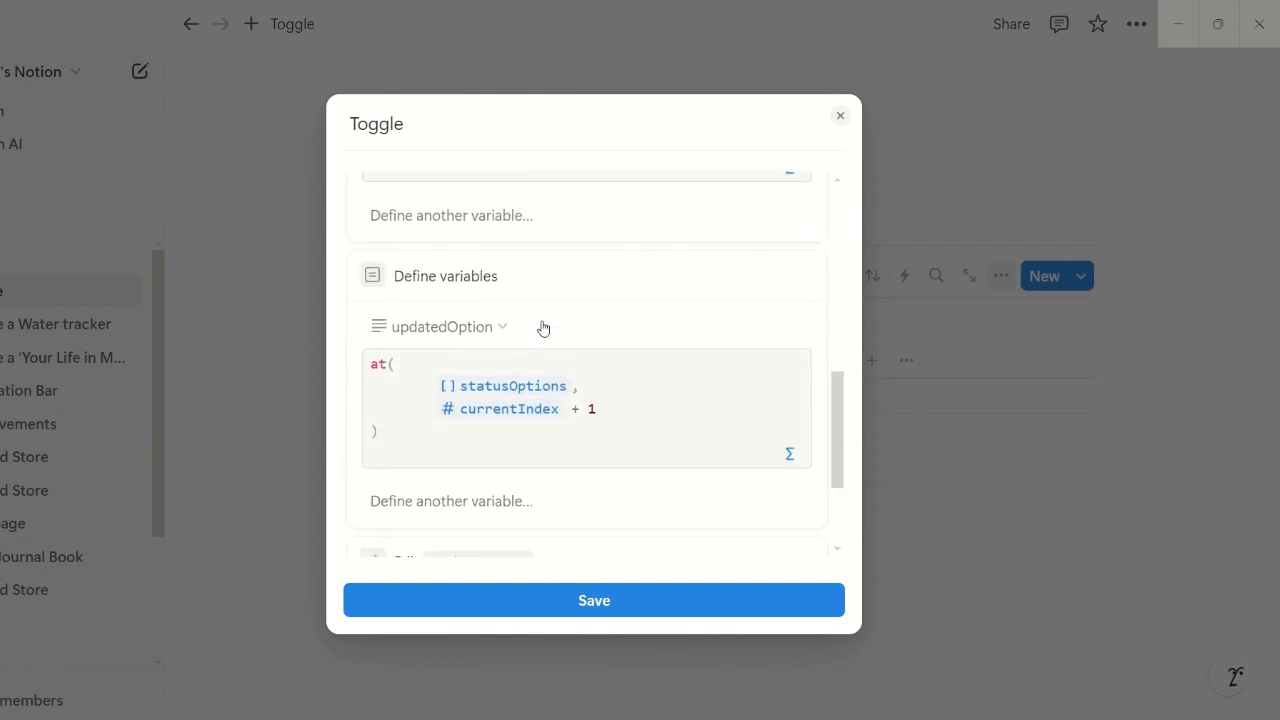
Remove the index argument currentIndex + 1 from the at() function in the updatedOption formula.
{"action": "left_click", "coordinate": [555, 409]}
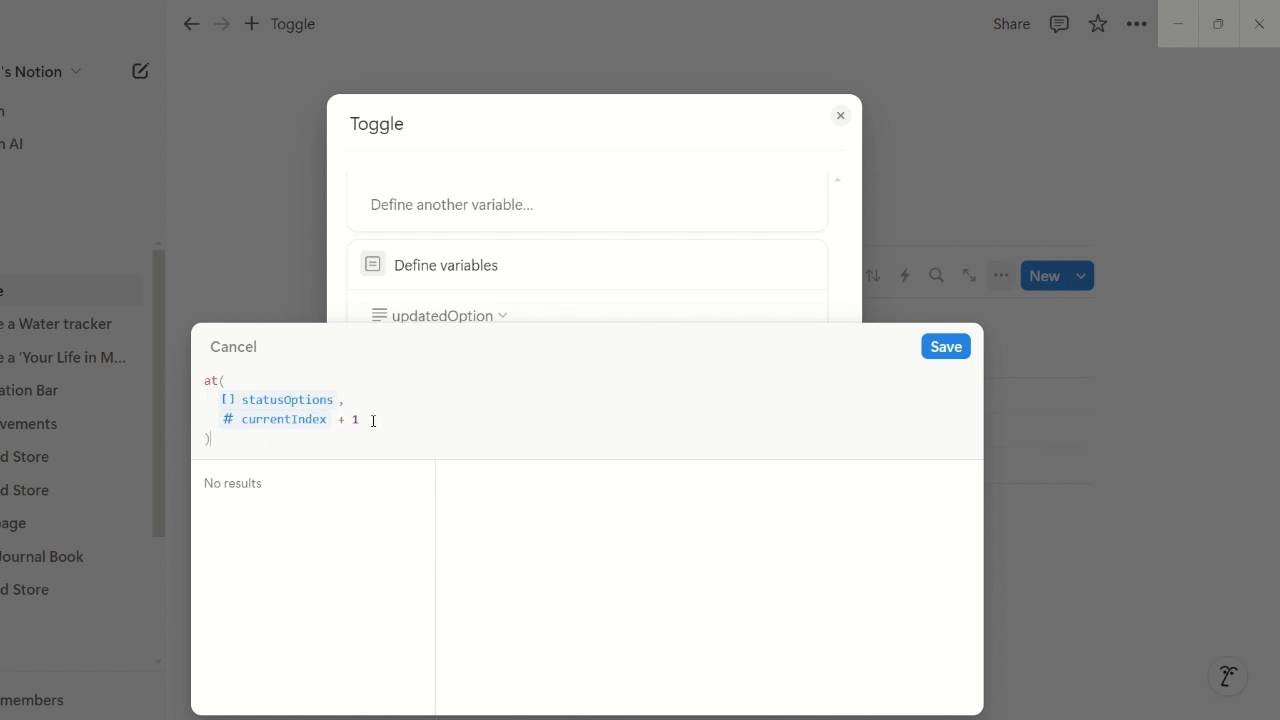
{"action": "left_click", "coordinate": [333, 420]}
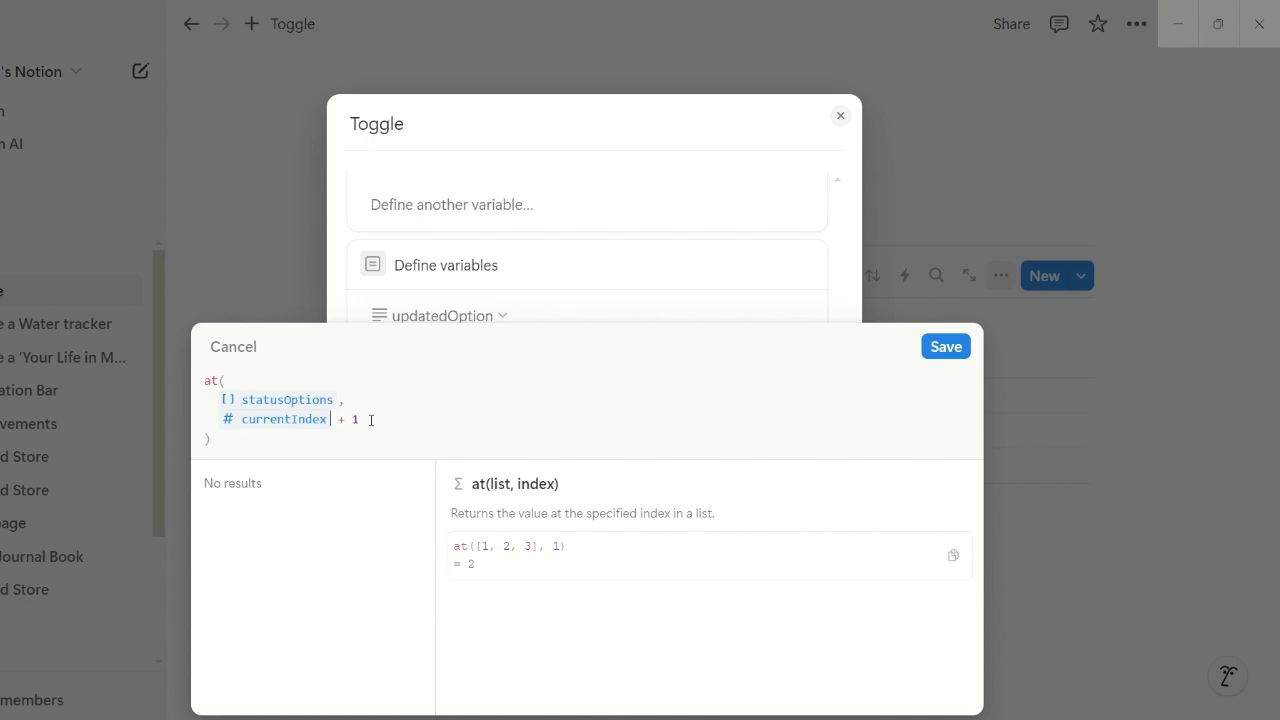
{"action": "left_click", "coordinate": [369, 421]}
{"action": "key", "text": "BackSpace"}
{"action": "key", "text": "BackSpace"}
{"action": "key", "text": "BackSpace"}
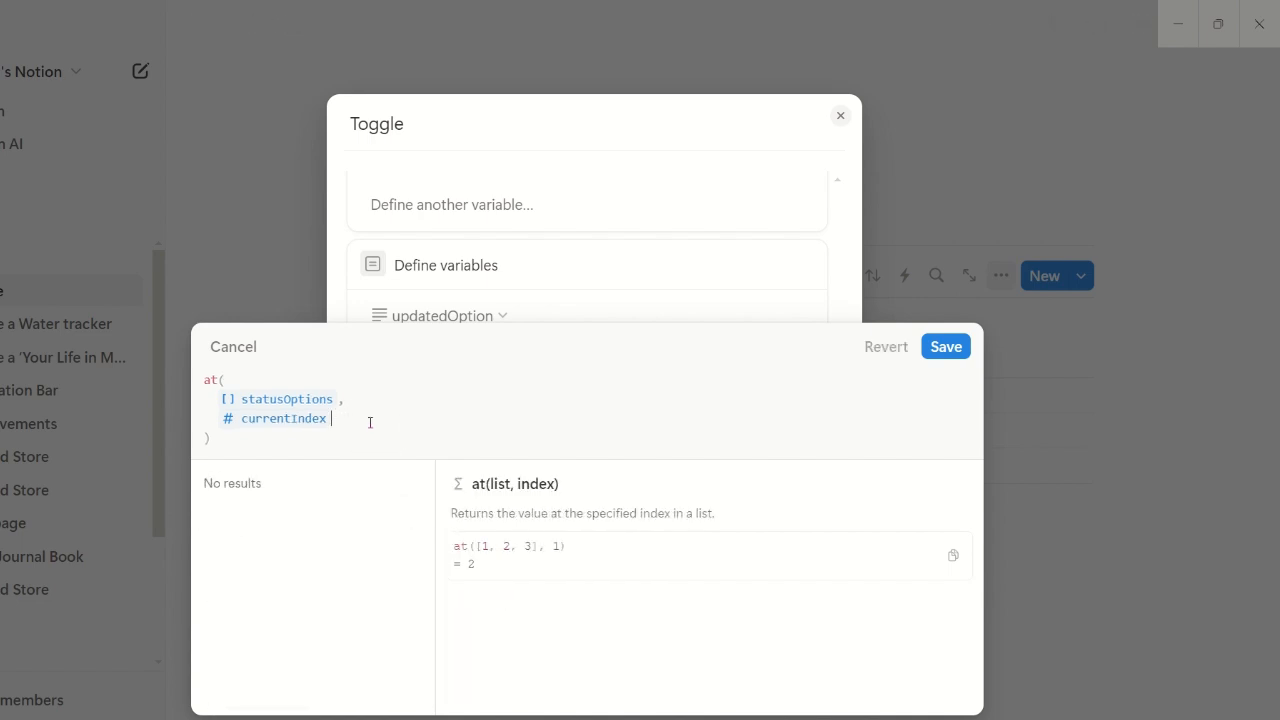
{"action": "key", "text": "BackSpace"}
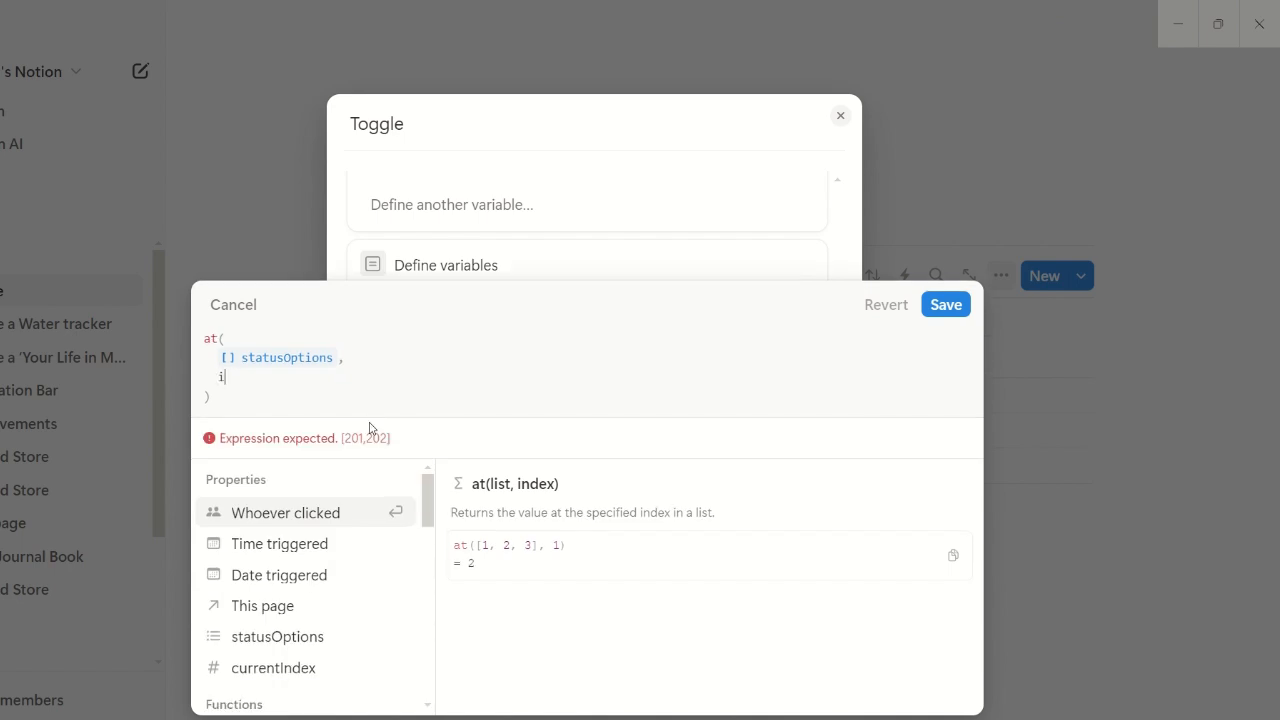
Add an if() function as the at() index in the updatedOption formula, with the condition currentIndex == statusOptions.length() - 1.
{"action": "type", "text": "if("}
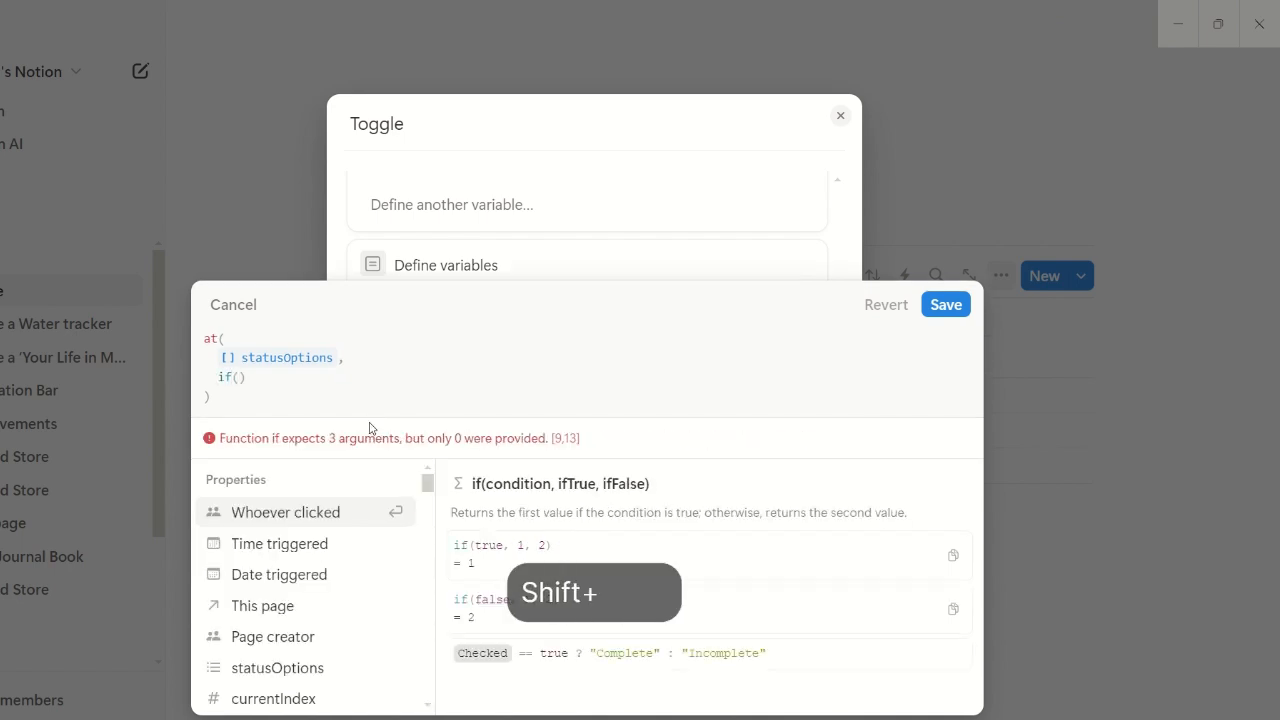
{"action": "key", "text": "shift+Return"}
{"action": "type", "text": "curre"}
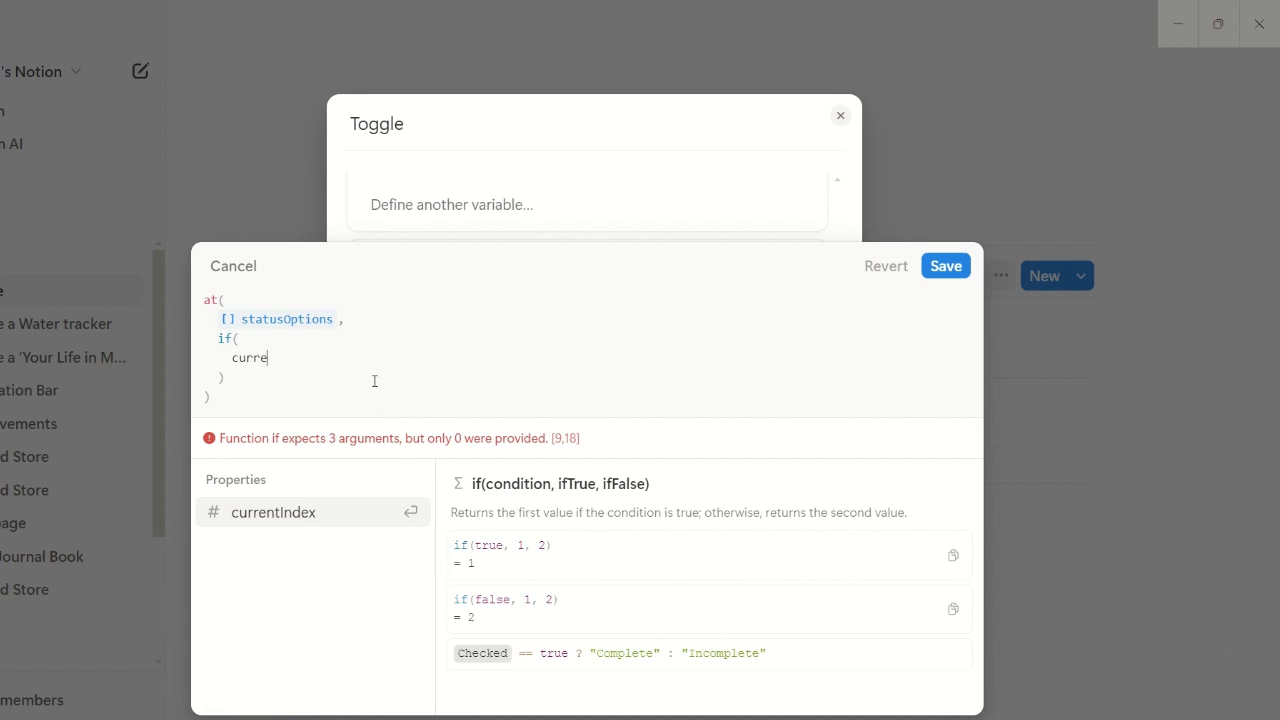
{"action": "key", "text": "Return"}
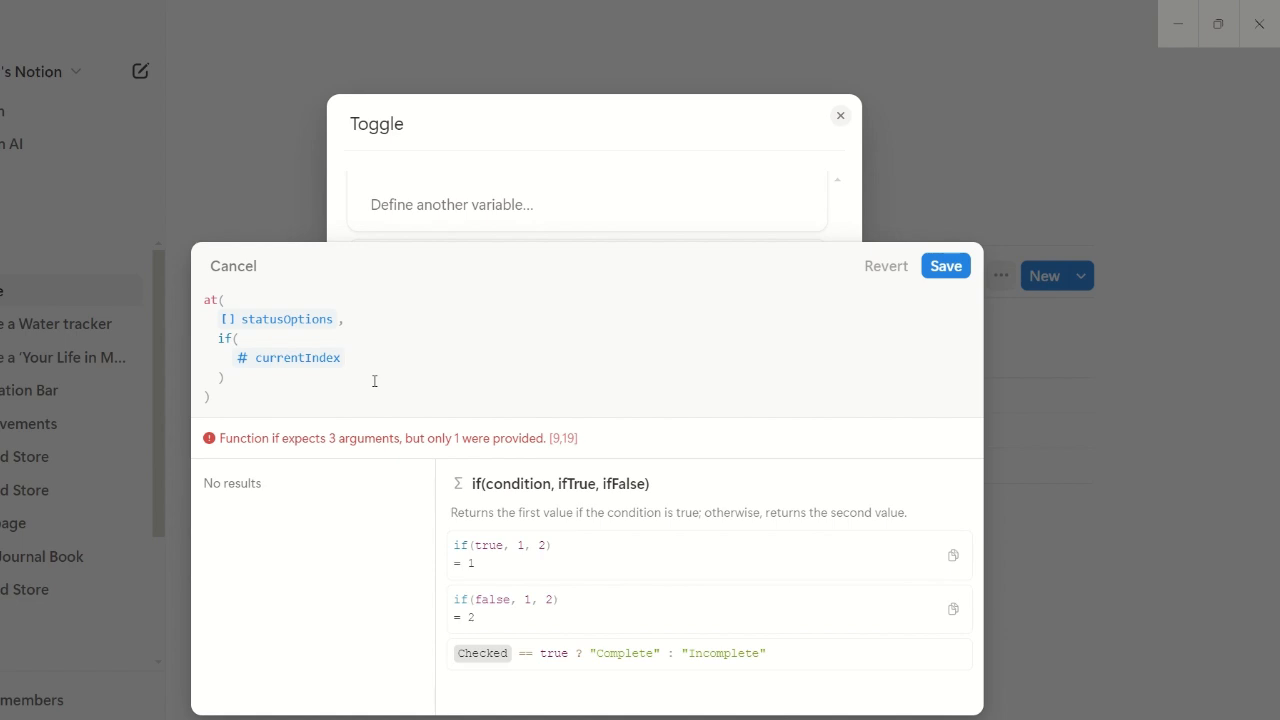
{"action": "type", "text": "=="}
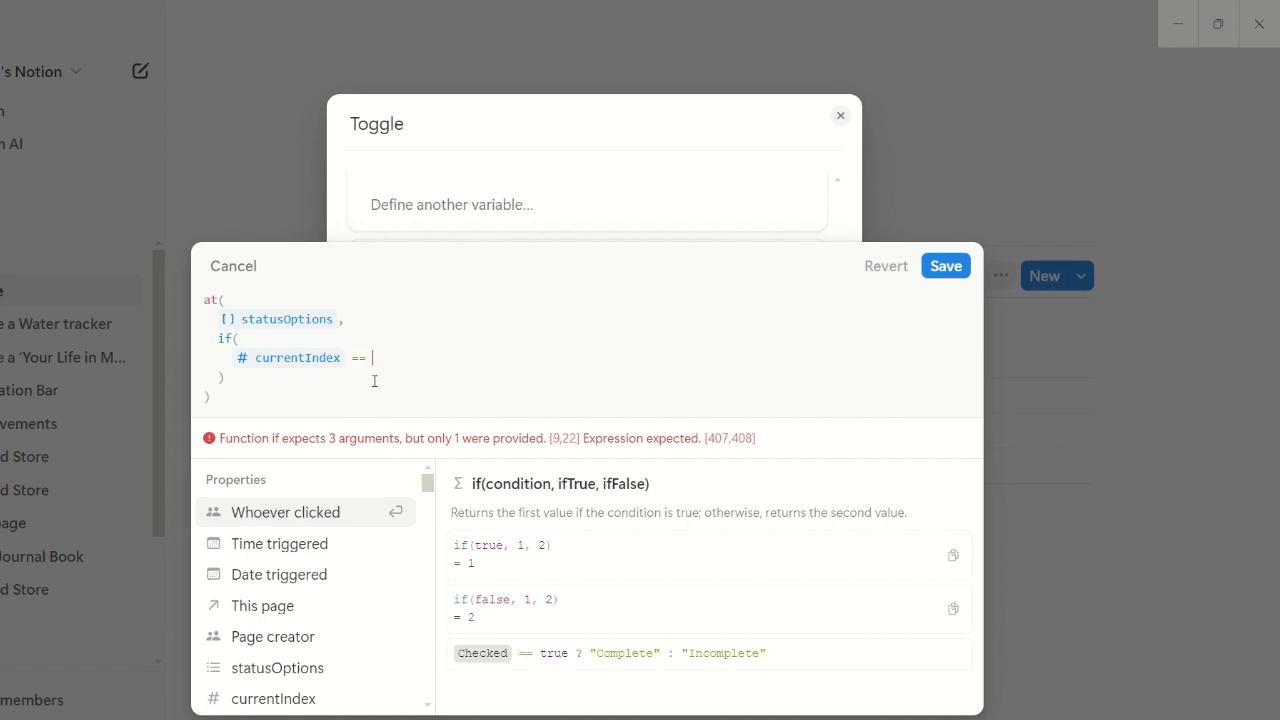
{"action": "type", "text": " stat"}
{"action": "key", "text": "Return"}
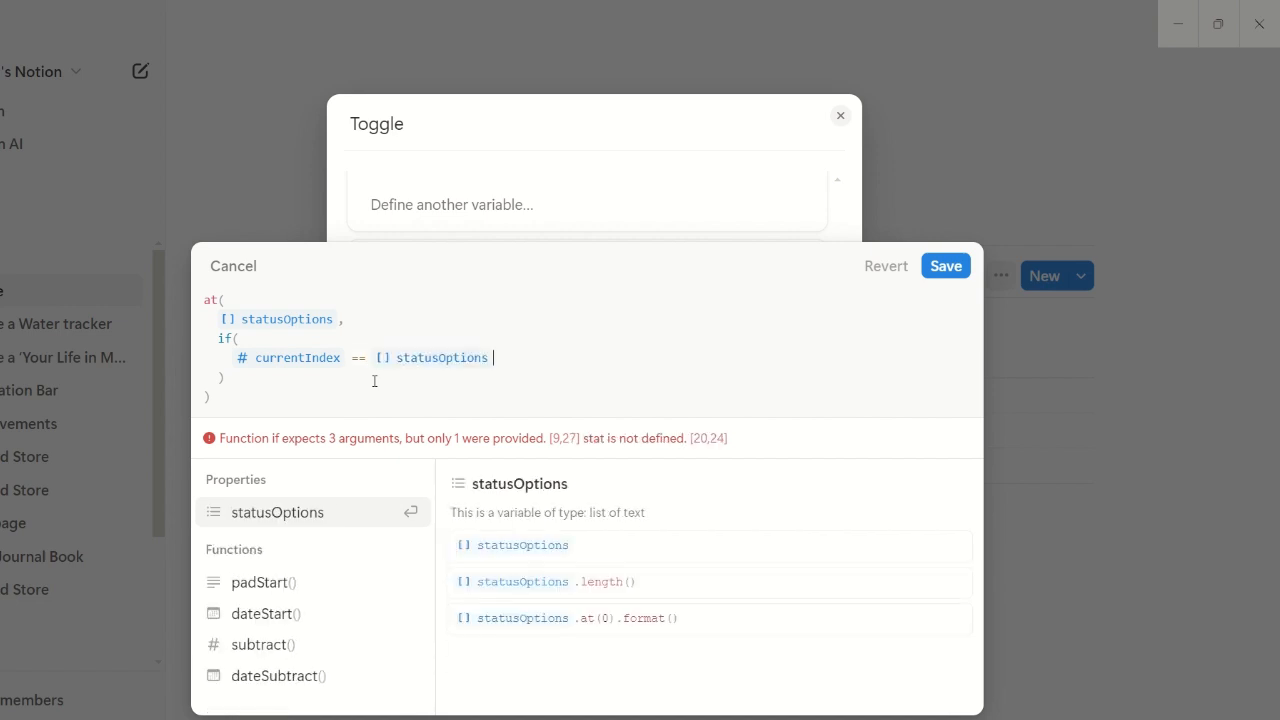
{"action": "type", "text": ".len"}
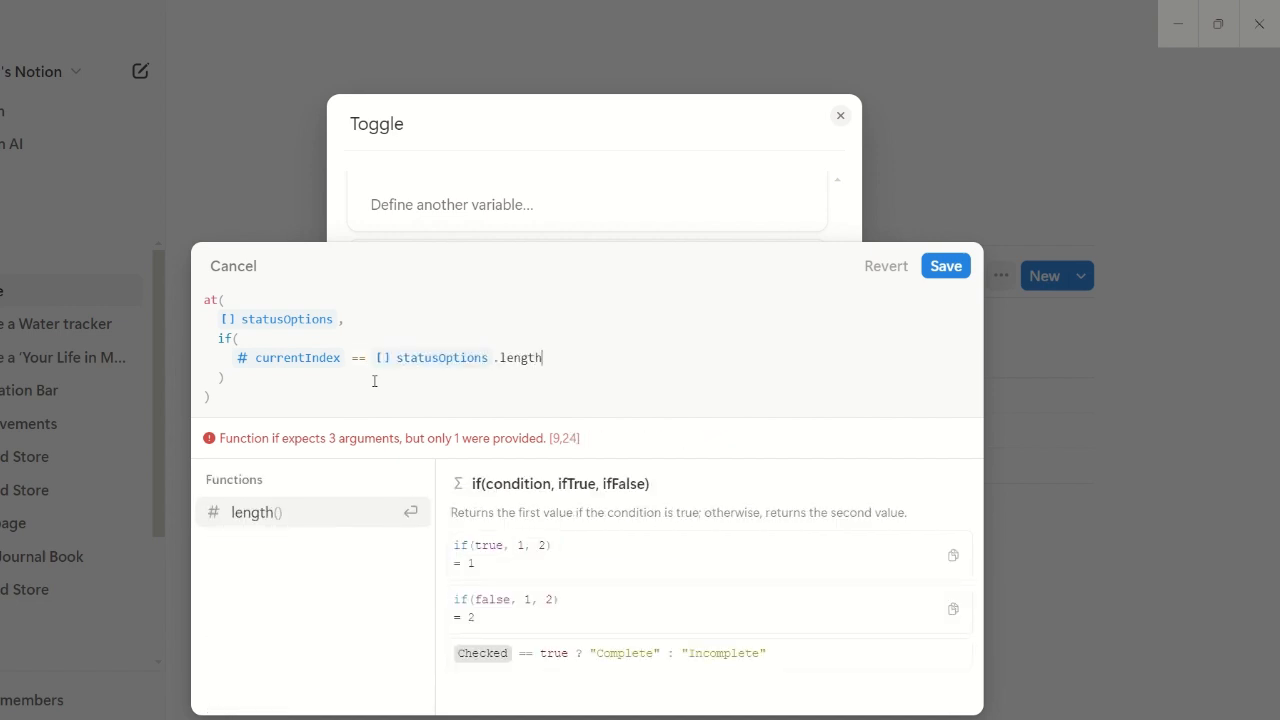
{"action": "type", "text": "gth"}
{"action": "key", "text": "Return"}
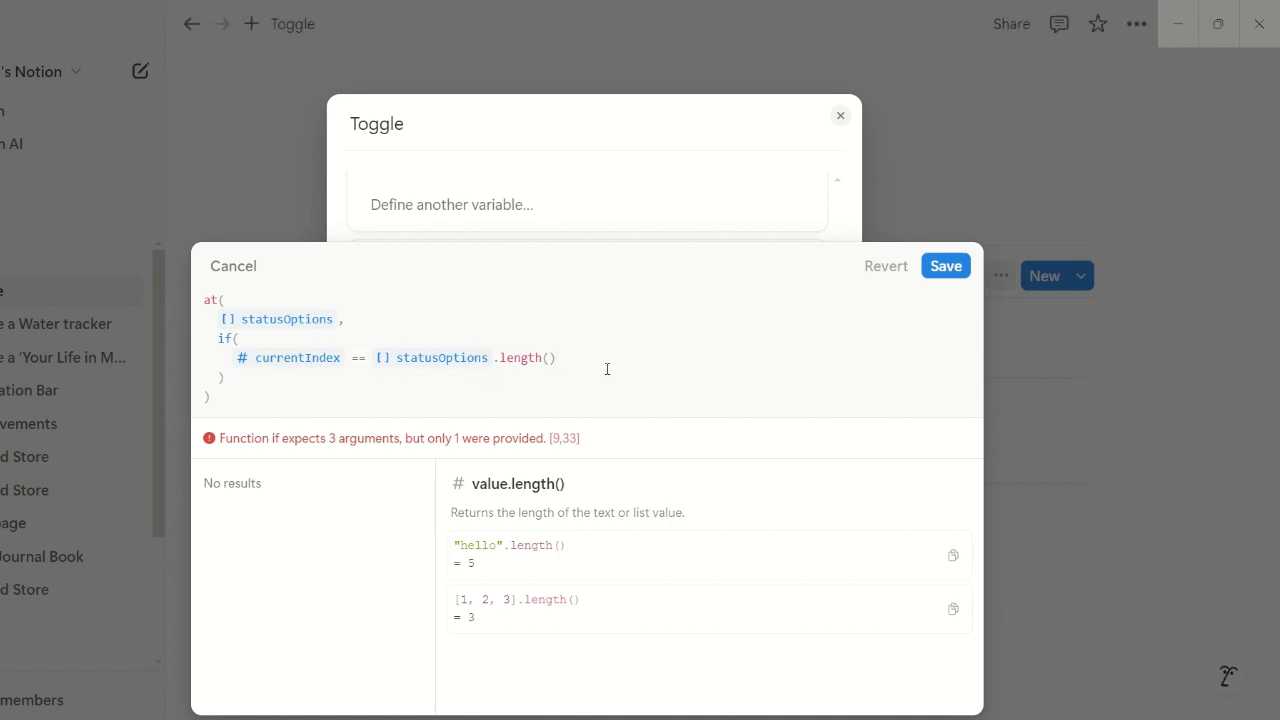
{"action": "type", "text": "- 1"}
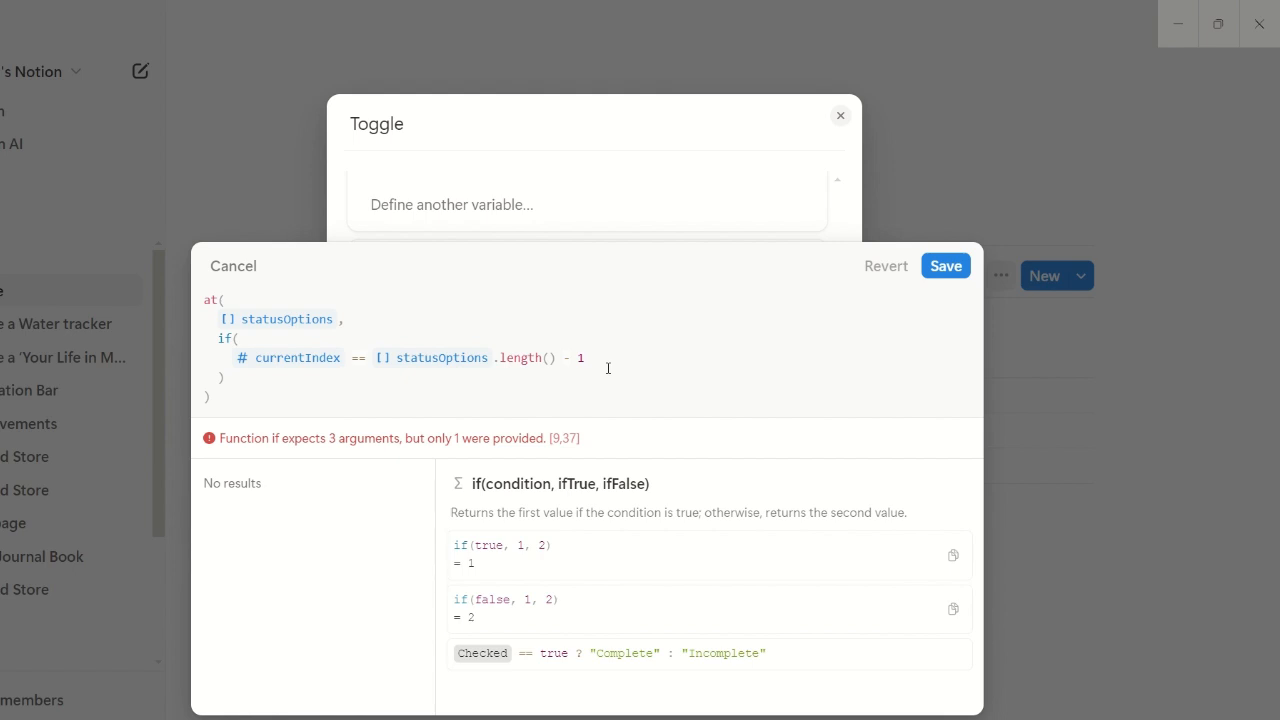
Make the if() return 0 when true and currentIndex + 1 otherwise, and save the updatedOption formula.
{"action": "type", "text": ","}
{"action": "key", "text": "shift+Return"}
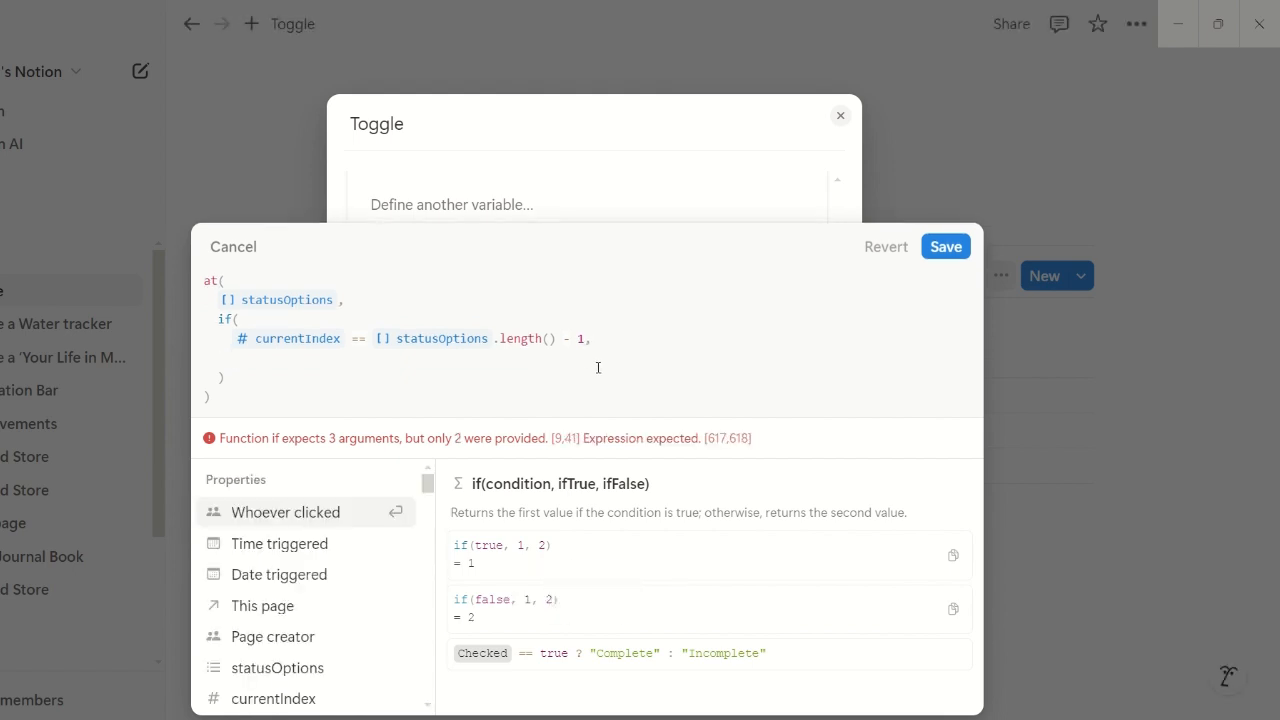
{"action": "type", "text": "0,"}
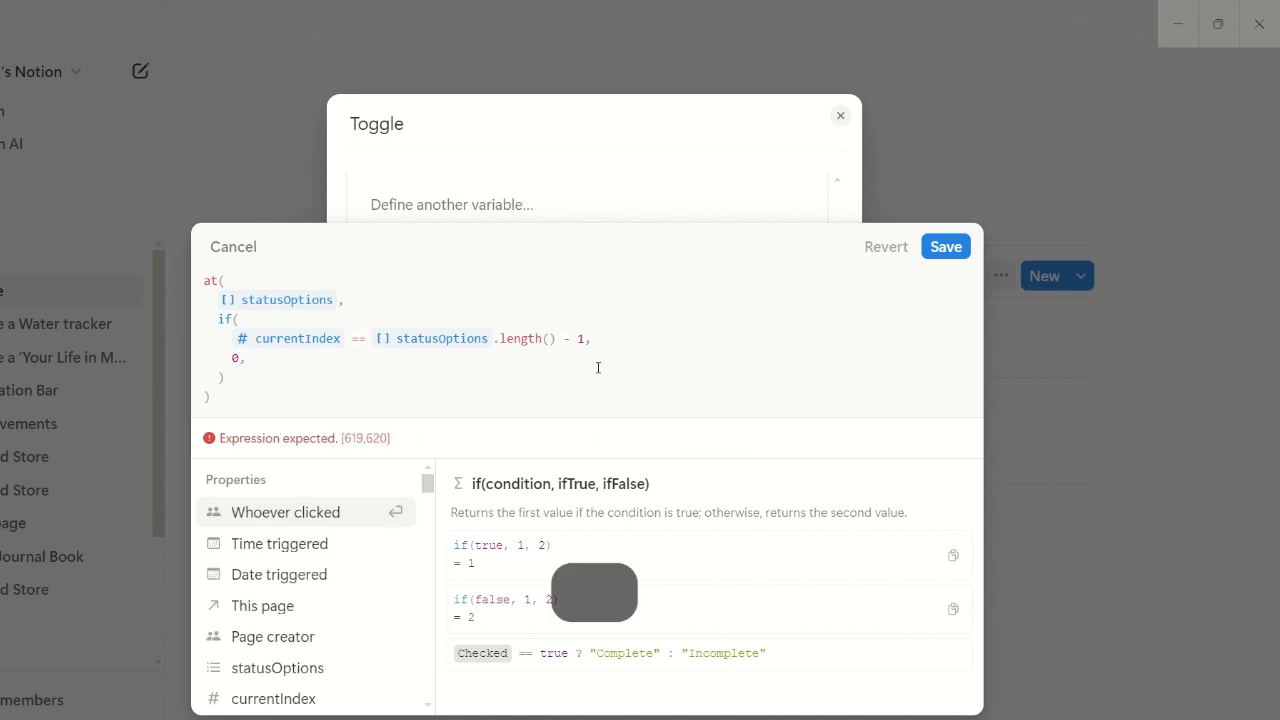
{"action": "key", "text": "shift+Return"}
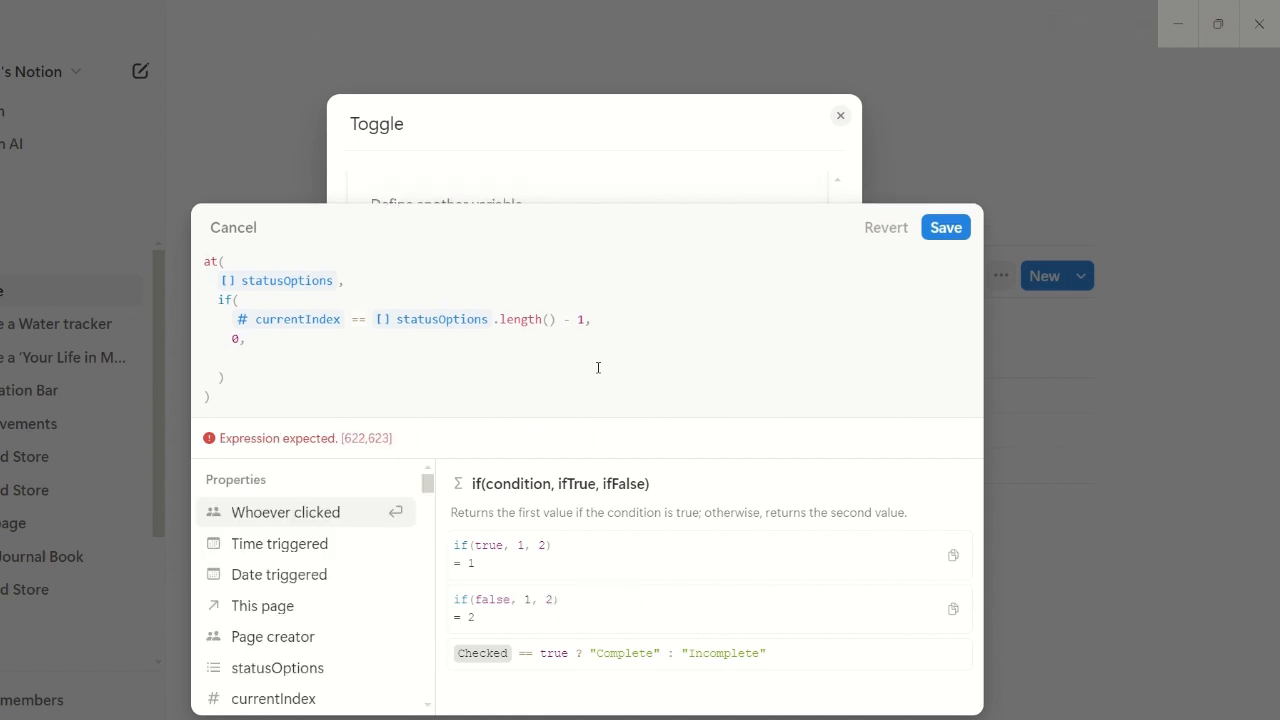
{"action": "type", "text": "curr"}
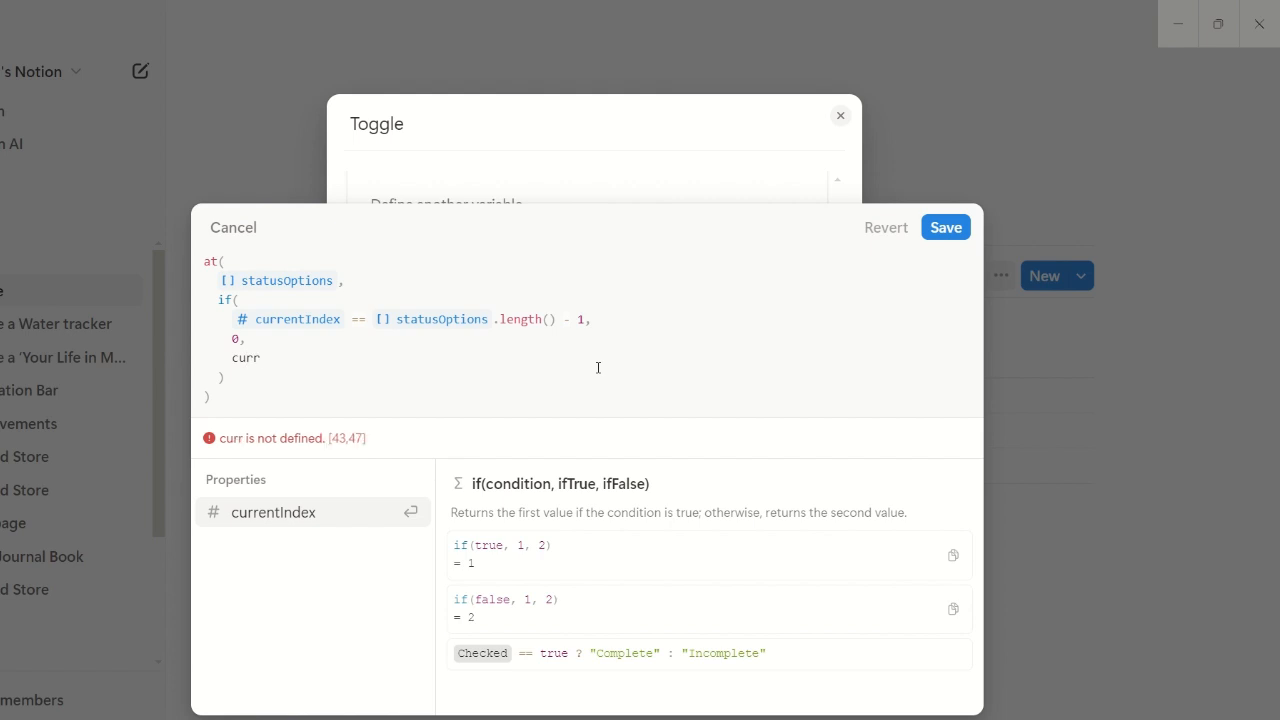
{"action": "key", "text": "Return"}
{"action": "type", "text": "+ 1"}
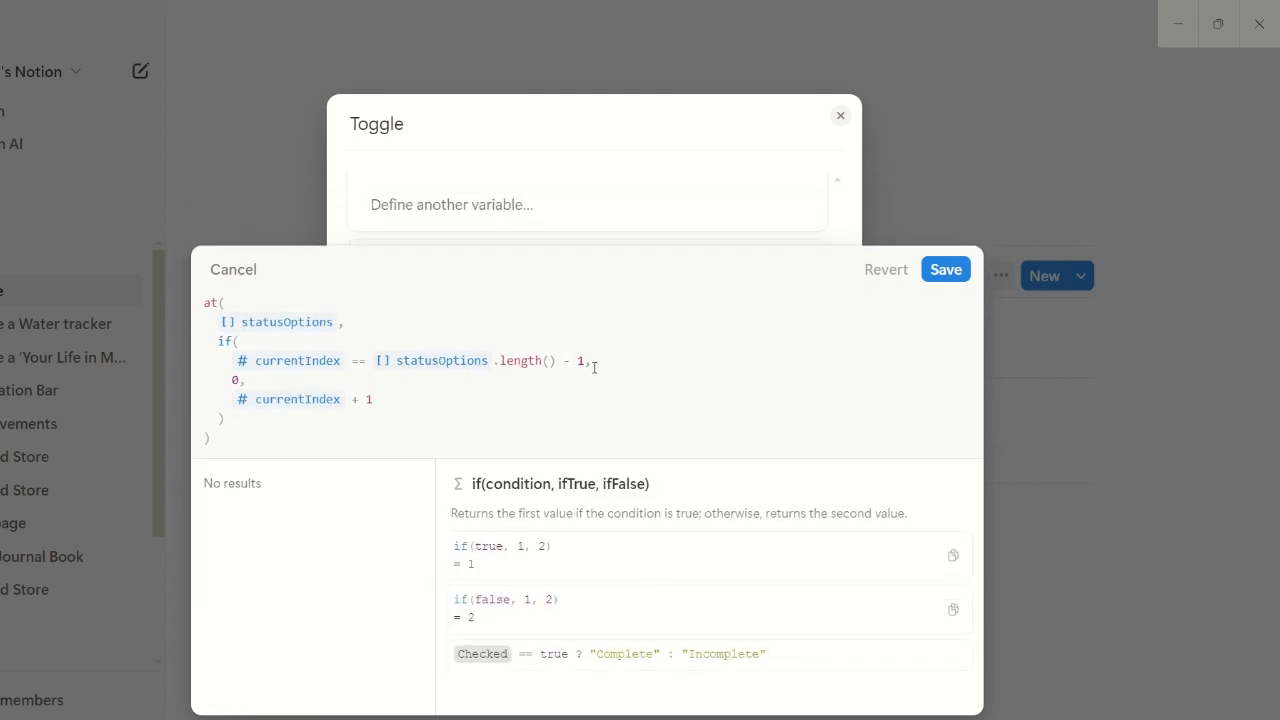
{"action": "left_click", "coordinate": [229, 443]}
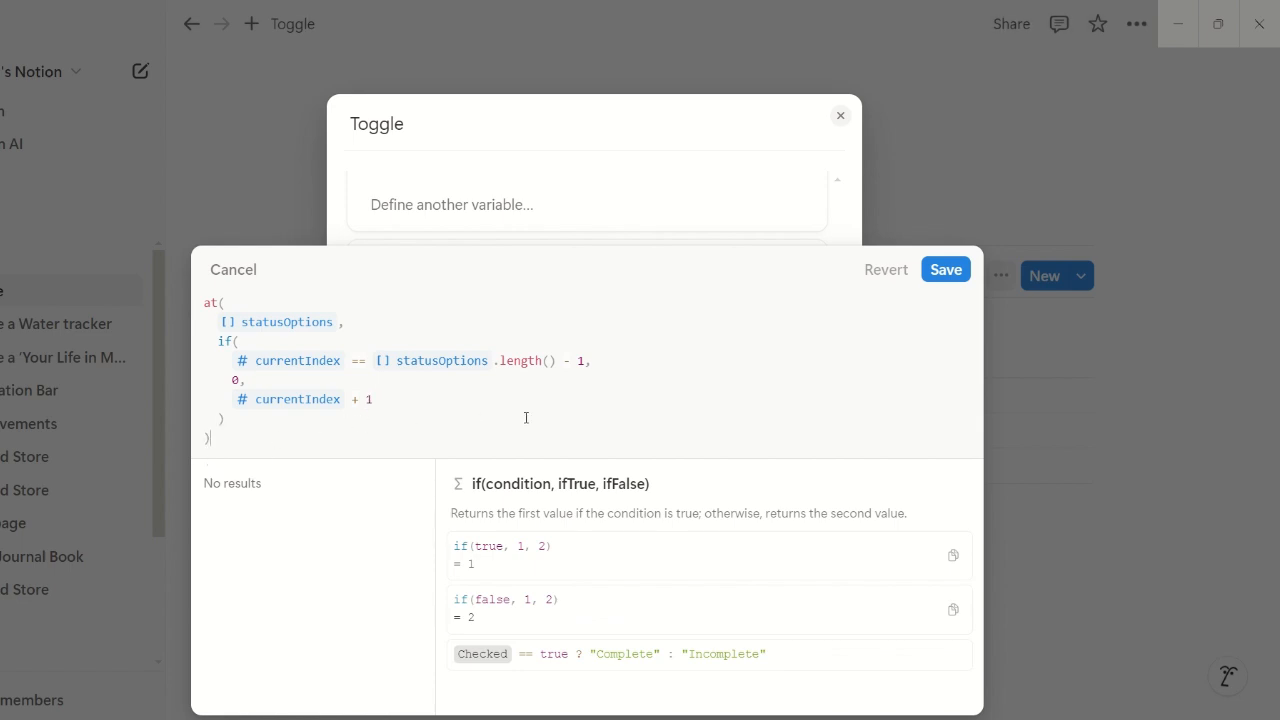
{"action": "key", "text": "ctrl+Return"}
Review the automation's variable definitions, including the updatedOption formula, and the action that edits this page.
{"action": "scroll", "coordinate": [671, 368], "scroll_direction": "down", "scroll_amount": 1}
{"action": "scroll", "coordinate": [680, 449], "scroll_direction": "up", "scroll_amount": 3}
{"action": "scroll", "coordinate": [694, 460], "scroll_direction": "down", "scroll_amount": 3}
{"action": "scroll", "coordinate": [748, 506], "scroll_direction": "down", "scroll_amount": 2}
{"action": "scroll", "coordinate": [751, 426], "scroll_direction": "up", "scroll_amount": 2}
{"action": "scroll", "coordinate": [701, 342], "scroll_direction": "up", "scroll_amount": 3}
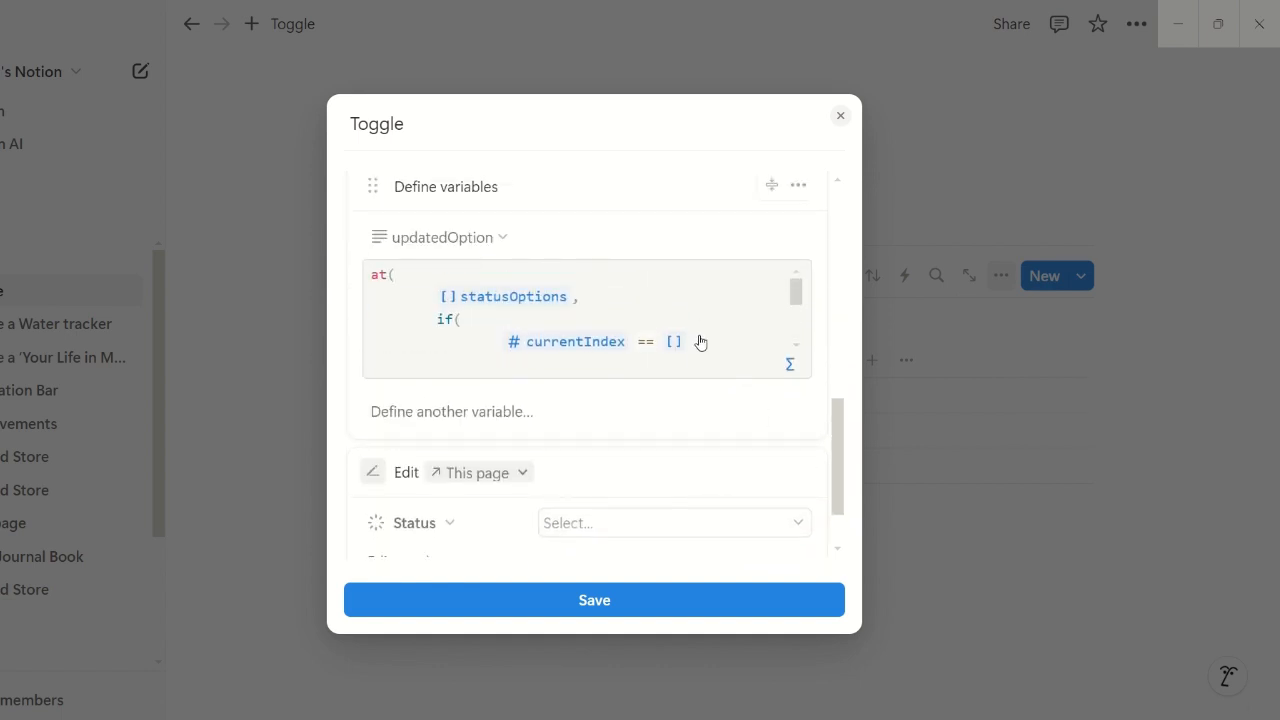
{"action": "scroll", "coordinate": [720, 420], "scroll_direction": "up", "scroll_amount": 4}
{"action": "scroll", "coordinate": [723, 385], "scroll_direction": "down", "scroll_amount": 2}
{"action": "scroll", "coordinate": [738, 401], "scroll_direction": "down", "scroll_amount": 5}
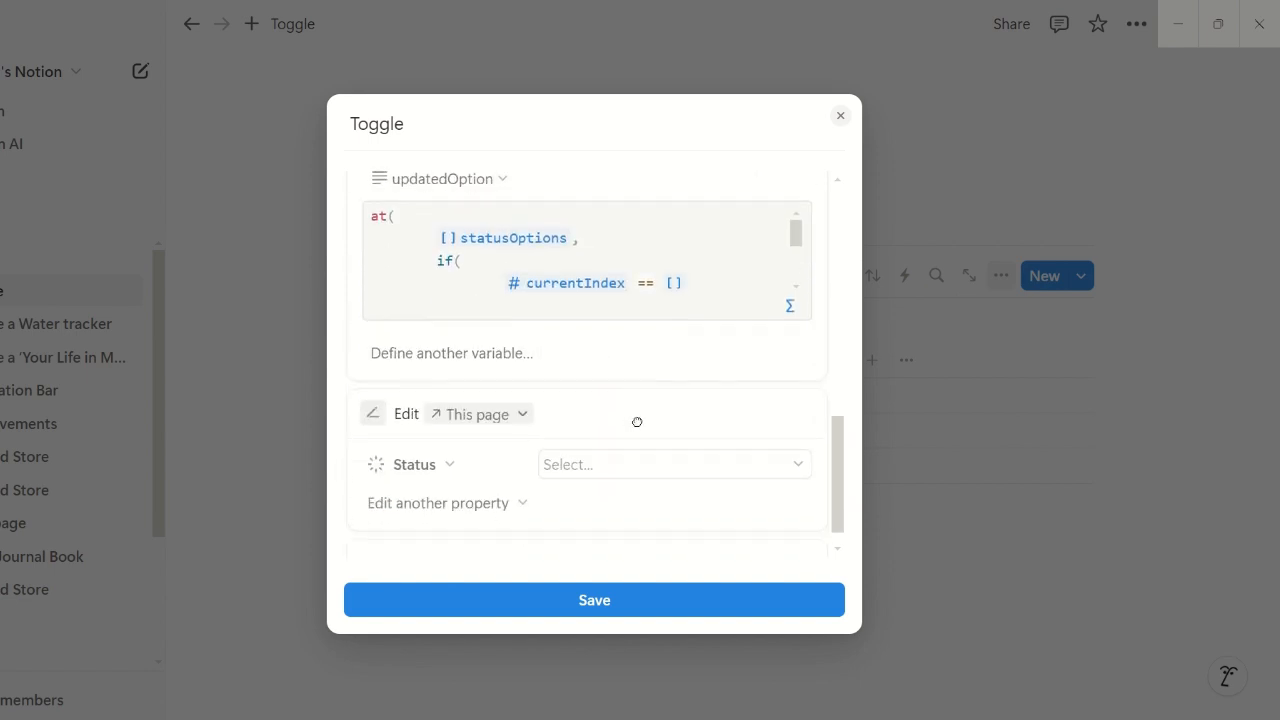
Set the Status property in the page edit action to a custom formula containing the updatedOption variable.
{"action": "scroll", "coordinate": [637, 422], "scroll_direction": "down", "scroll_amount": 1}
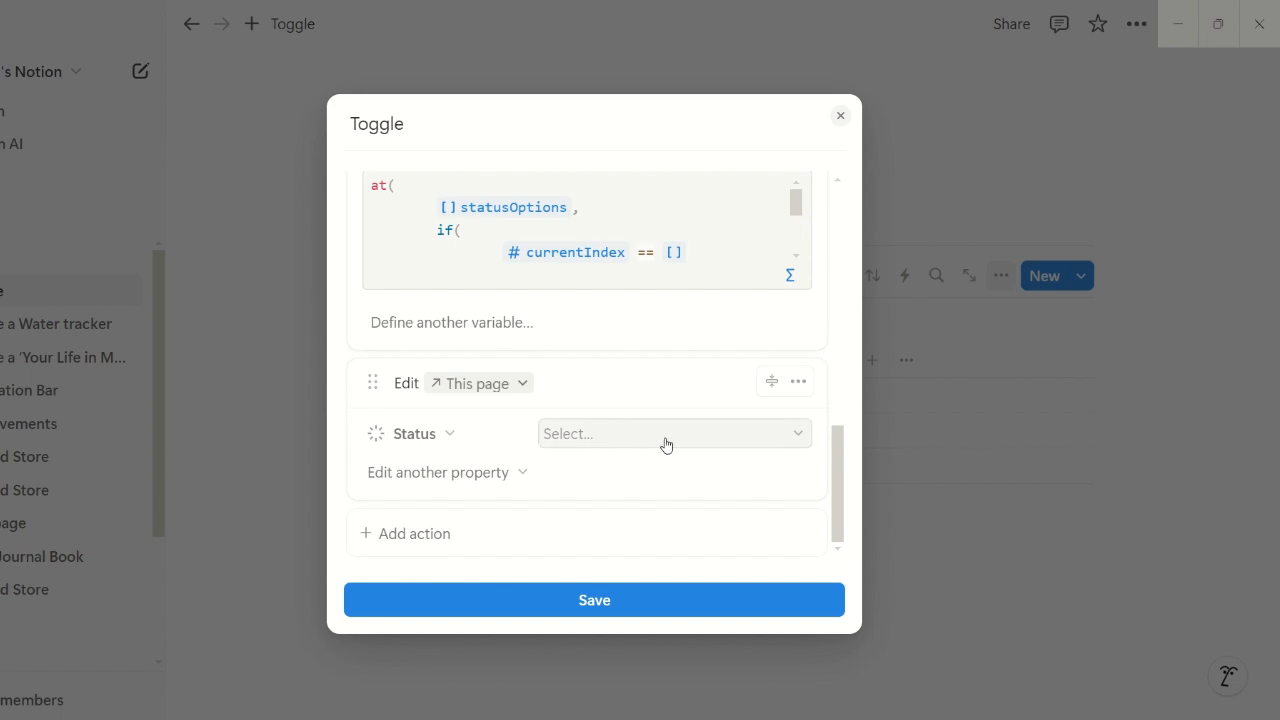
{"action": "scroll", "coordinate": [640, 425], "scroll_direction": "up", "scroll_amount": 1}
{"action": "scroll", "coordinate": [565, 493], "scroll_direction": "down", "scroll_amount": 1}
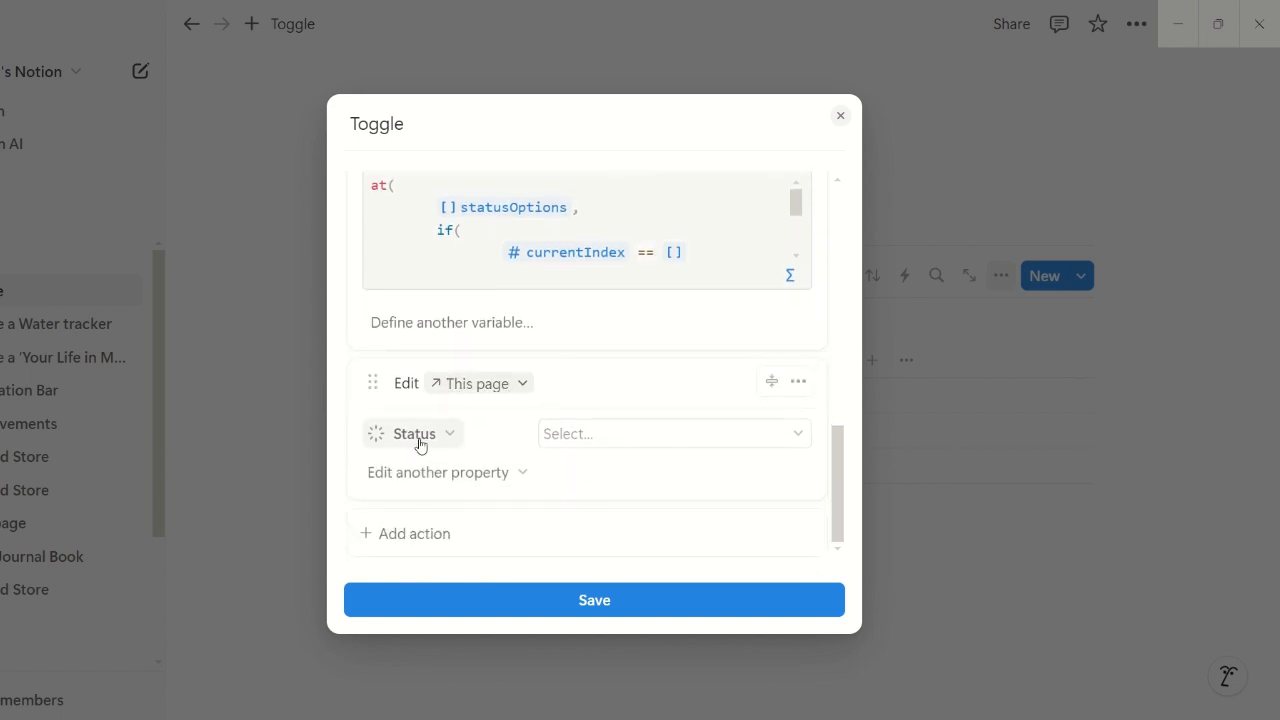
{"action": "left_click", "coordinate": [733, 440]}
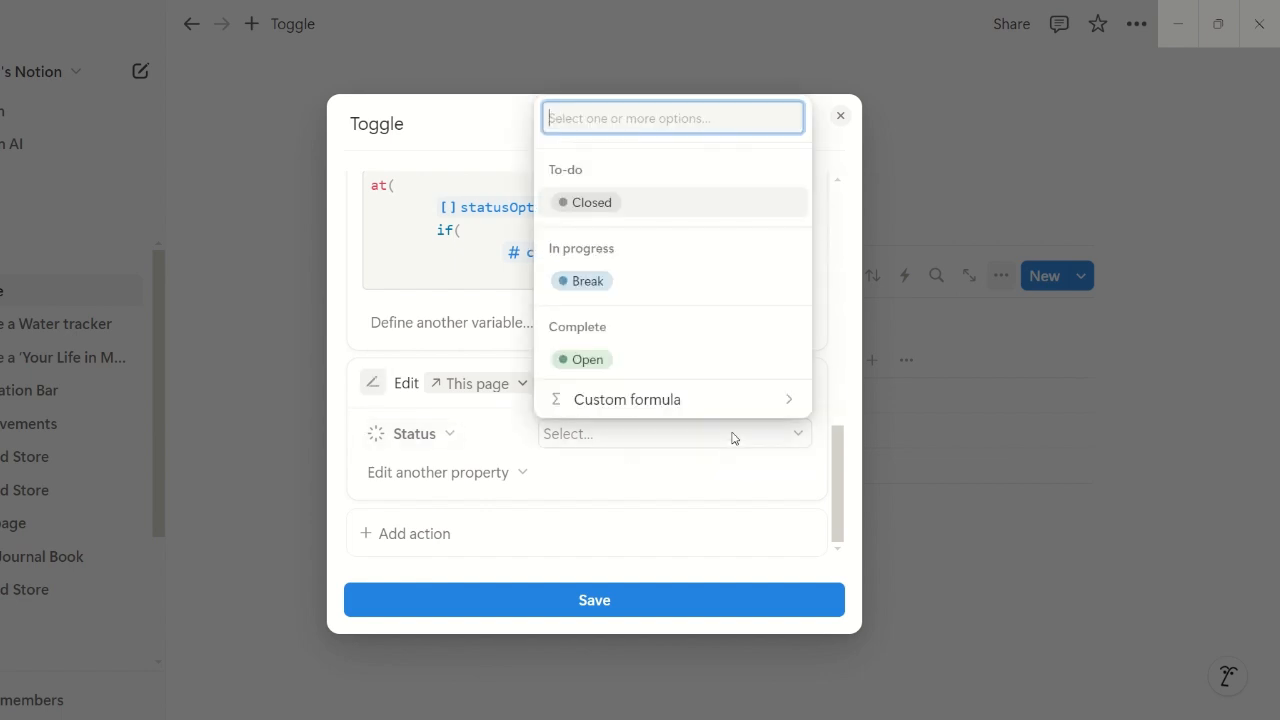
{"action": "left_click", "coordinate": [694, 406]}
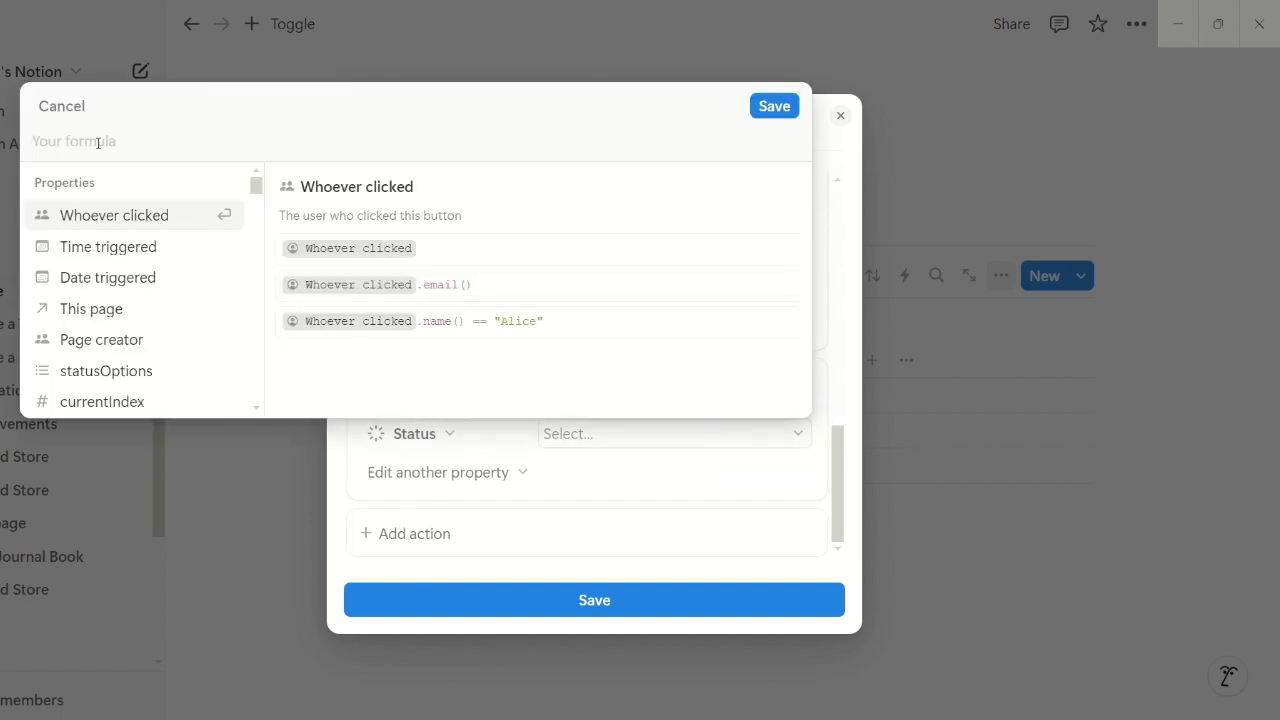
{"action": "type", "text": "update"}
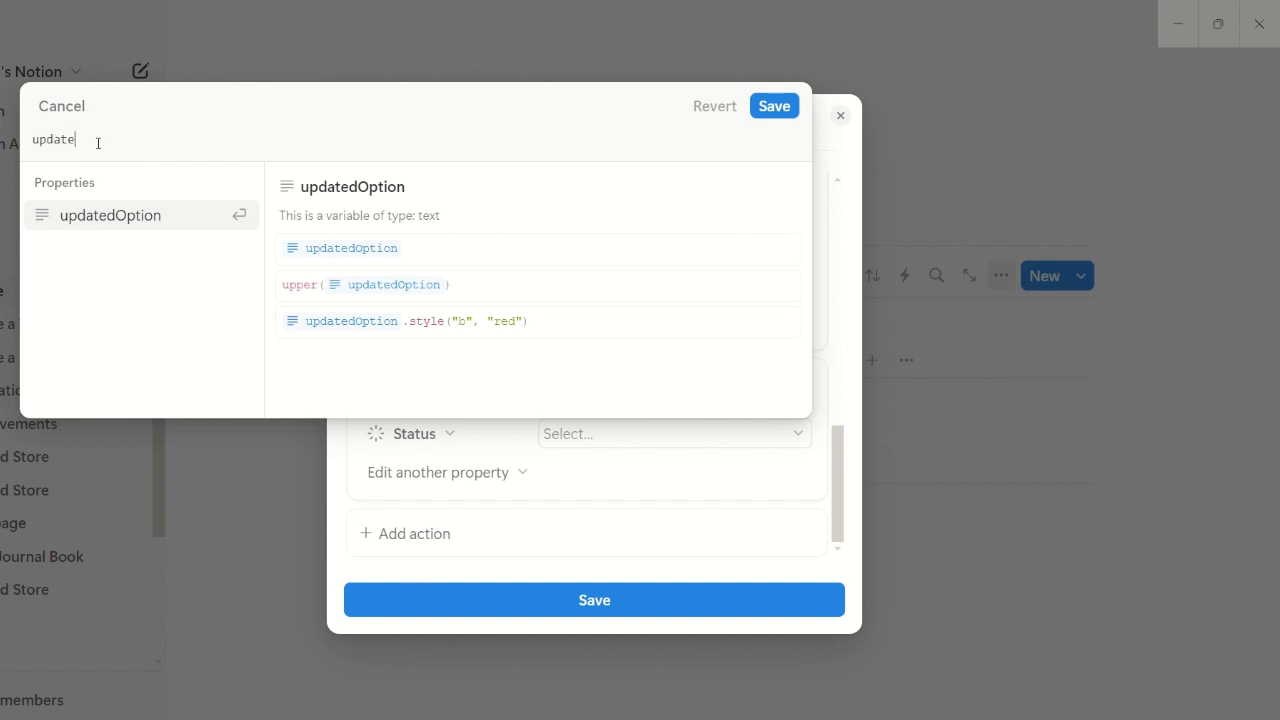
{"action": "type", "text": "d"}
{"action": "left_click", "coordinate": [143, 221]}
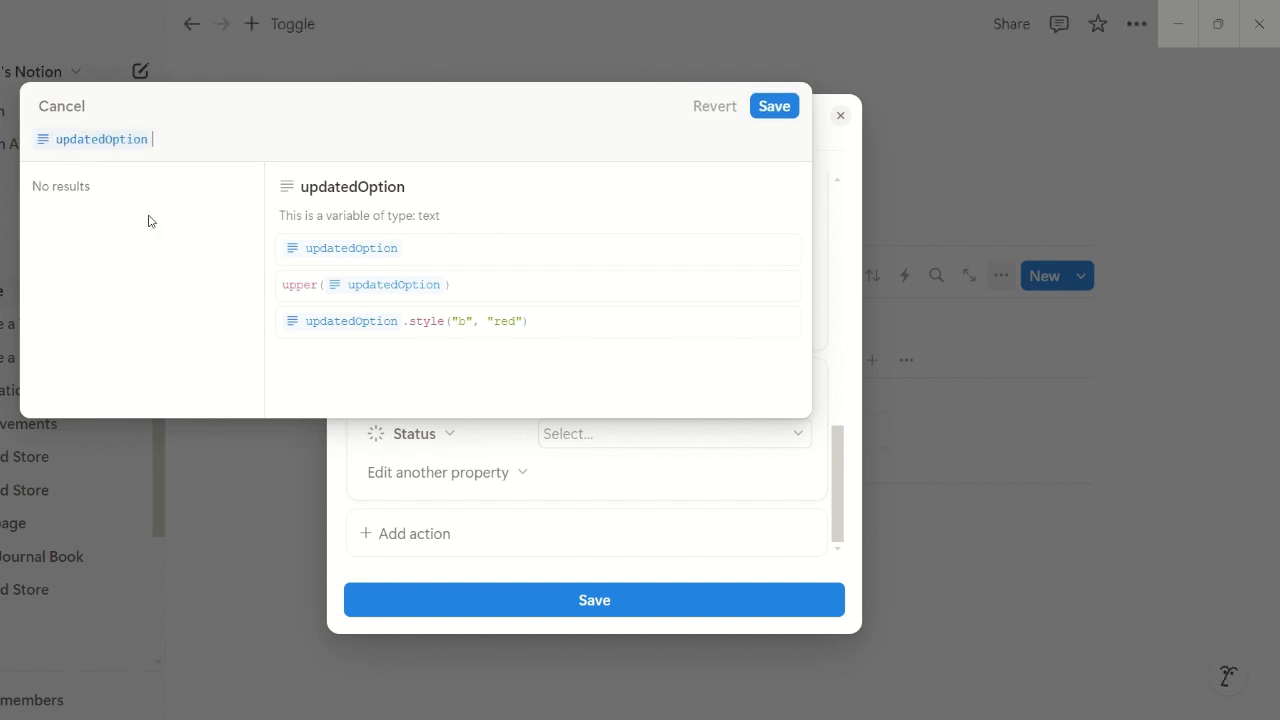
{"action": "key", "text": "ctrl+Return"}
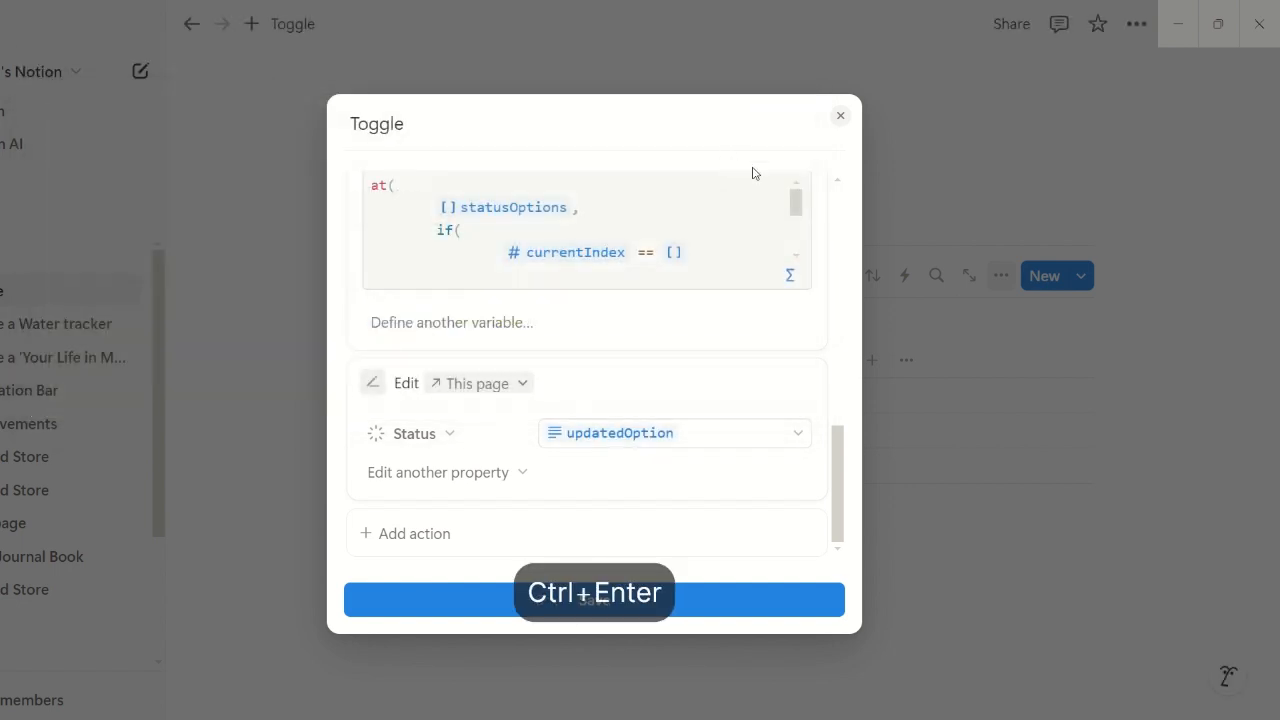
Check the updatedOption formula and Status action once more, save the Toggle automation and close the property settings.
{"action": "scroll", "coordinate": [760, 397], "scroll_direction": "up", "scroll_amount": 3}
{"action": "scroll", "coordinate": [763, 463], "scroll_direction": "down", "scroll_amount": 2}
{"action": "scroll", "coordinate": [802, 415], "scroll_direction": "down", "scroll_amount": 5}
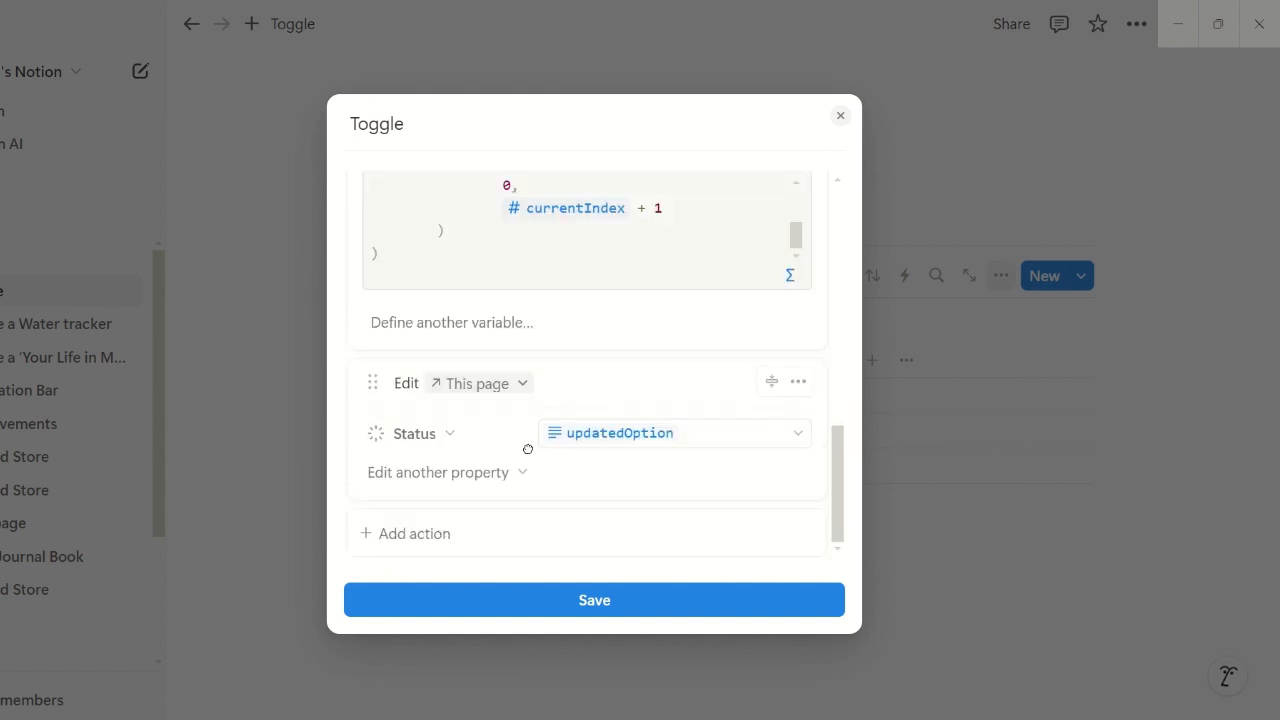
{"action": "scroll", "coordinate": [390, 335], "scroll_direction": "up", "scroll_amount": 3}
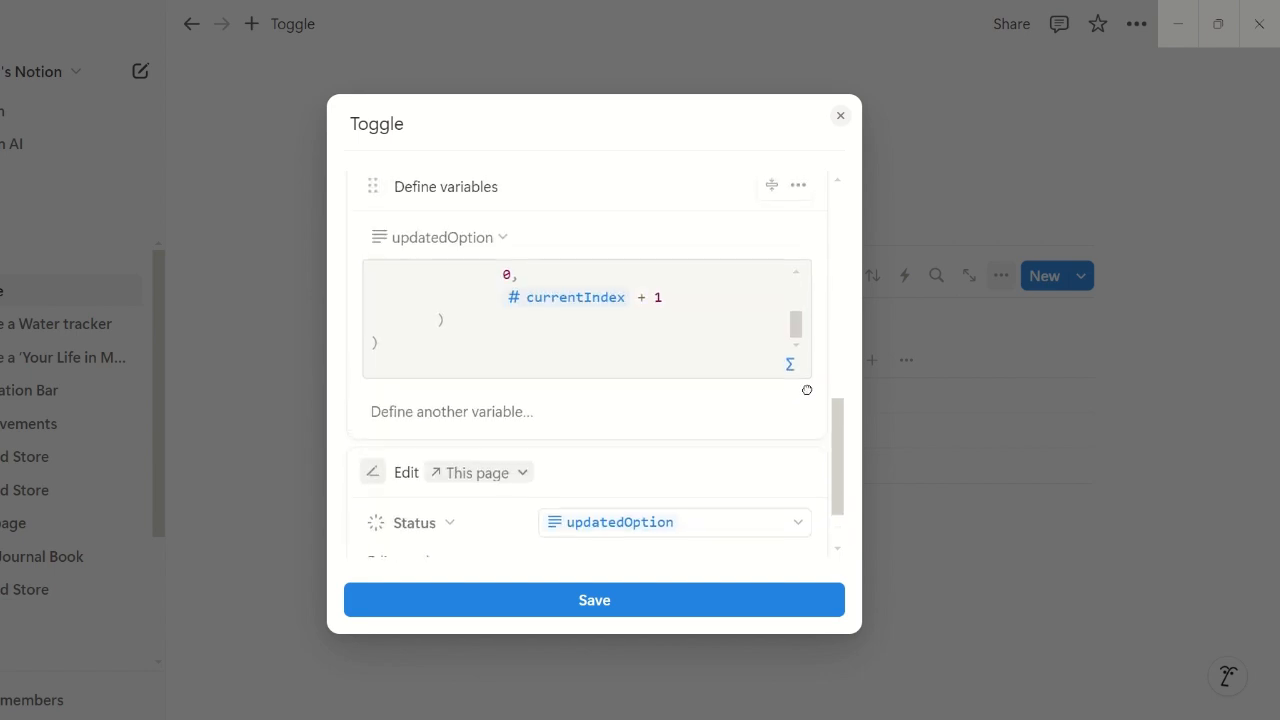
{"action": "scroll", "coordinate": [789, 449], "scroll_direction": "down", "scroll_amount": 3}
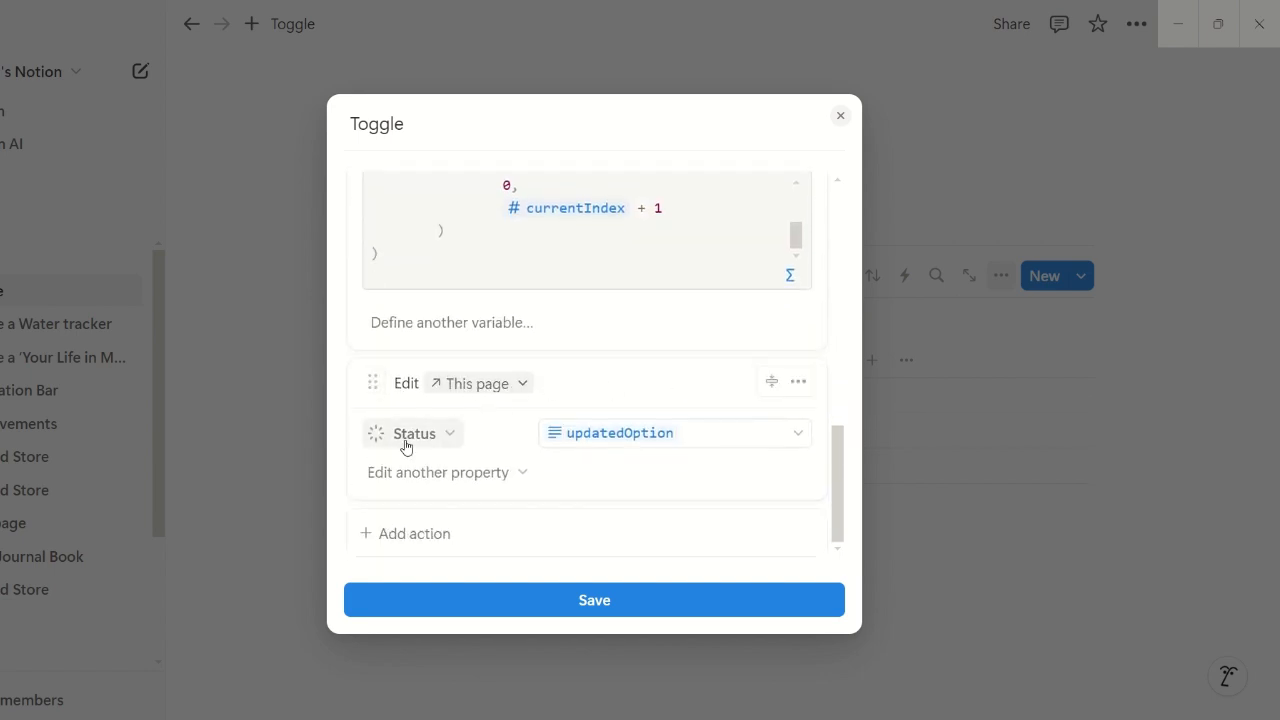
{"action": "left_click", "coordinate": [623, 606]}
{"action": "left_click", "coordinate": [661, 491]}
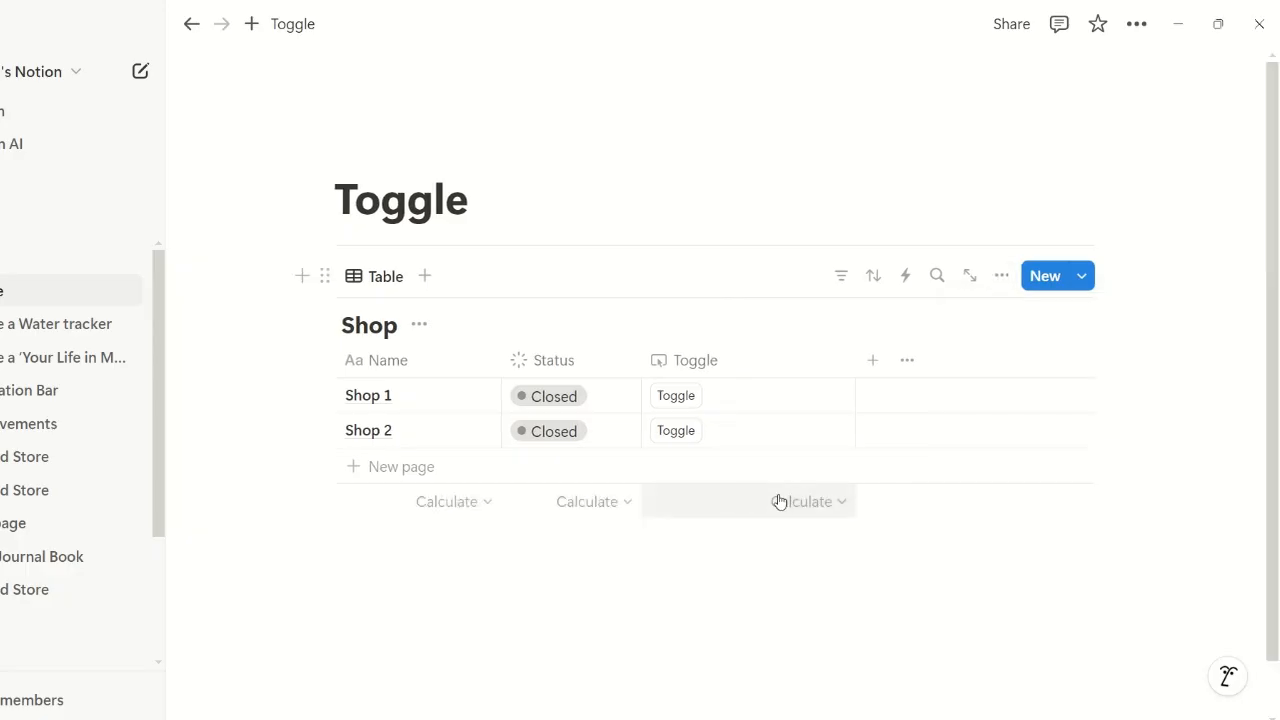
Test the Toggle button on Shop 1 by running it repeatedly through two full cycles of the Status options.
{"action": "left_click", "coordinate": [679, 401]}
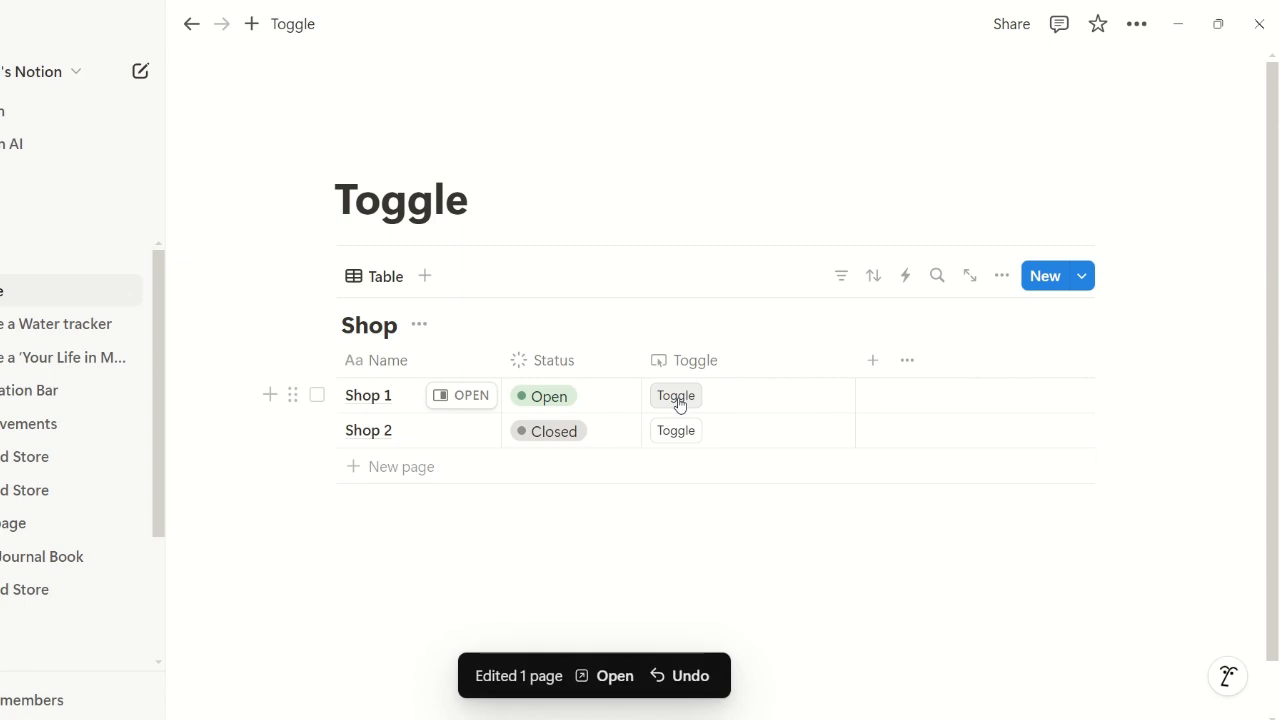
{"action": "left_click", "coordinate": [686, 408]}
{"action": "left_click", "coordinate": [672, 399]}
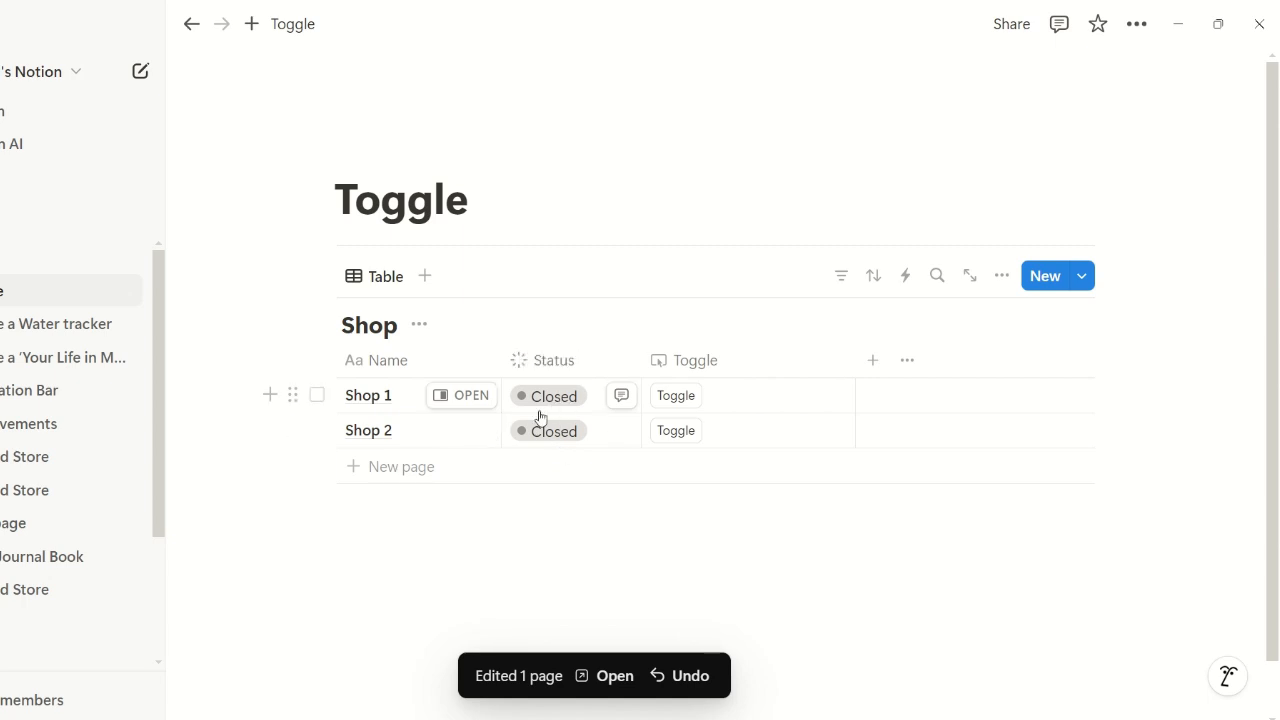
{"action": "left_click", "coordinate": [679, 405]}
{"action": "left_click", "coordinate": [680, 405]}
{"action": "left_click", "coordinate": [684, 403]}
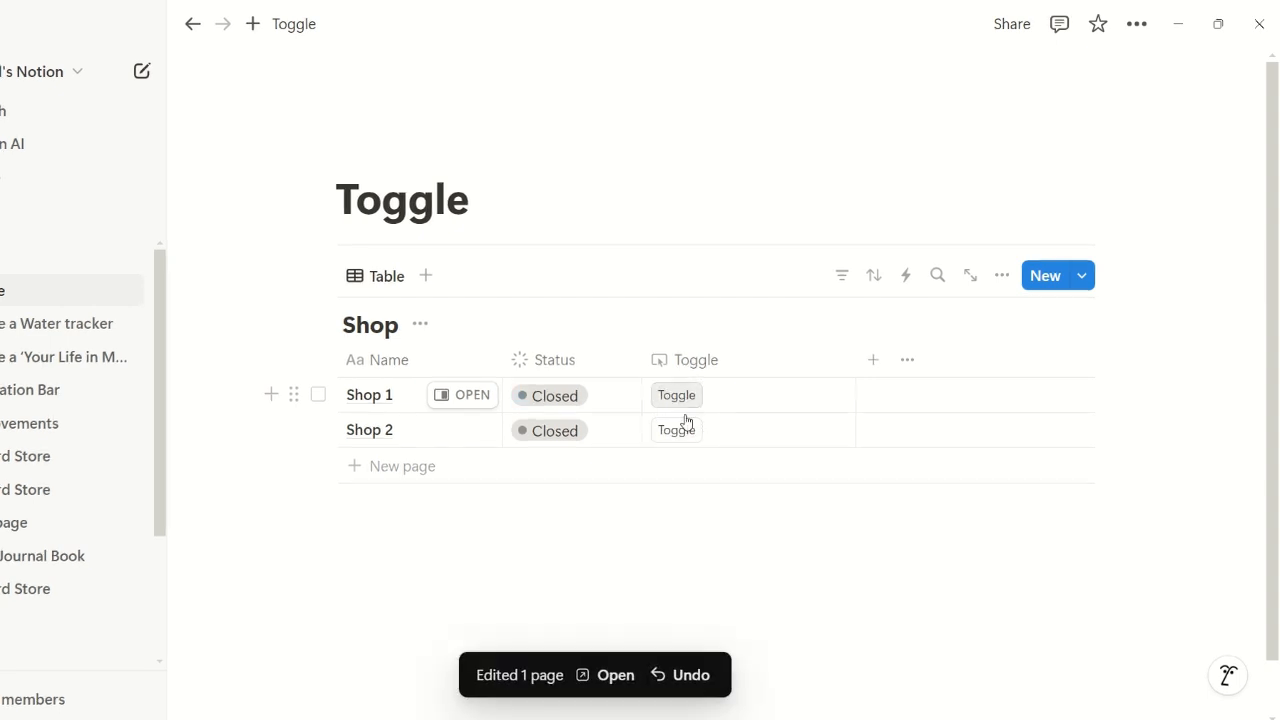